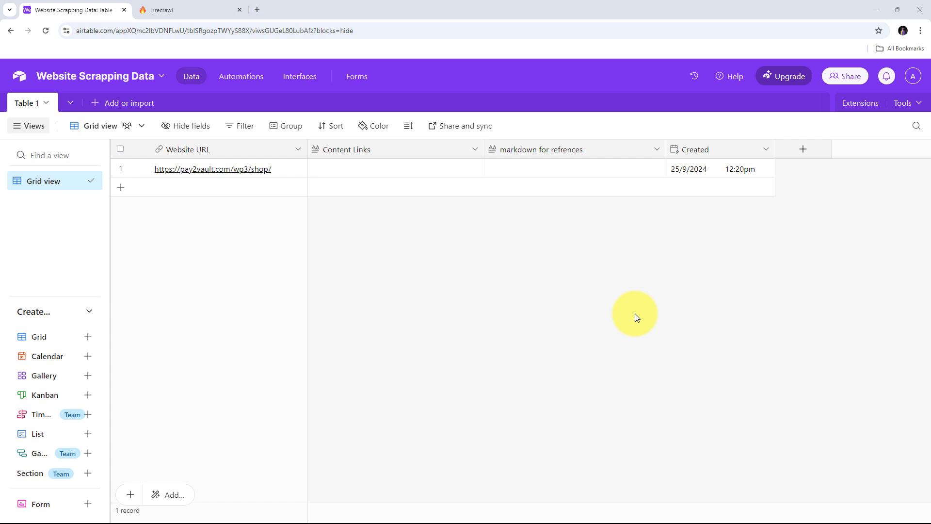
Review the website data table in Airtable and the Firecrawl overview dashboard.
click(153, 5)
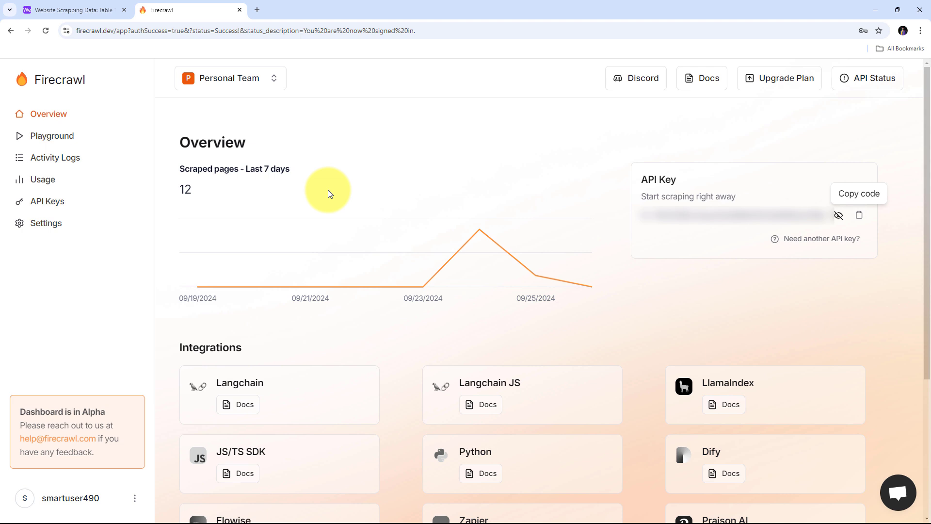
click(70, 10)
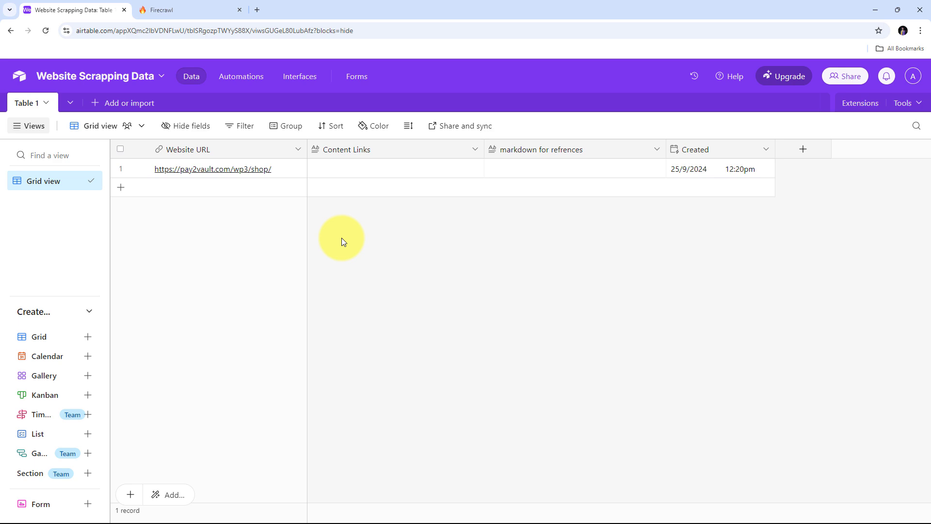
click(163, 9)
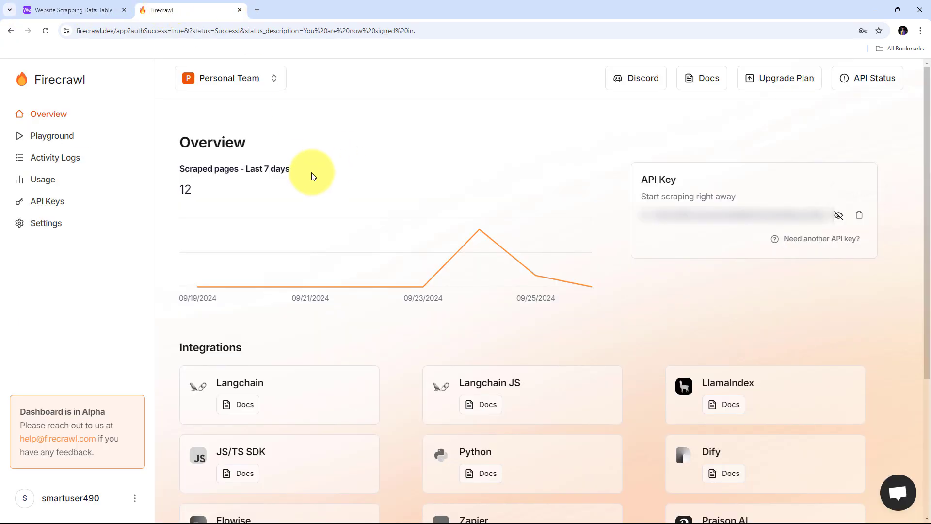
click(90, 10)
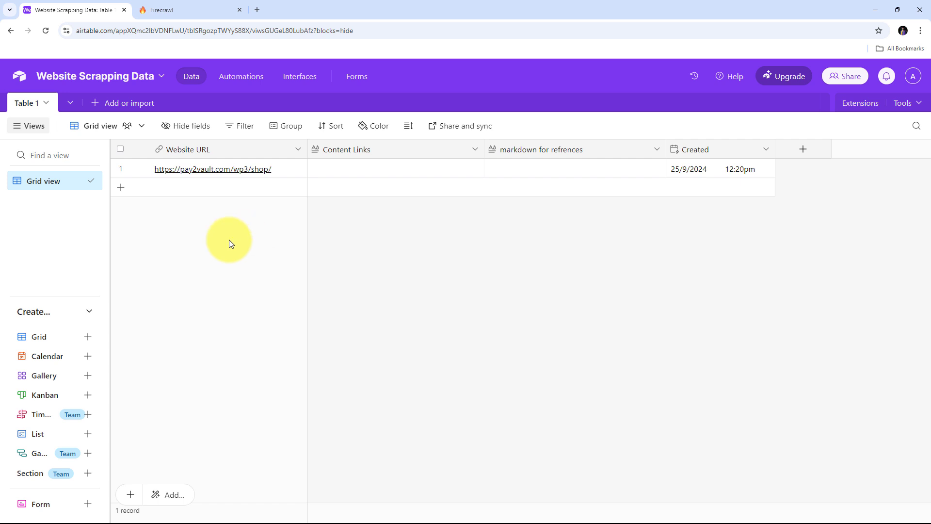
click(205, 10)
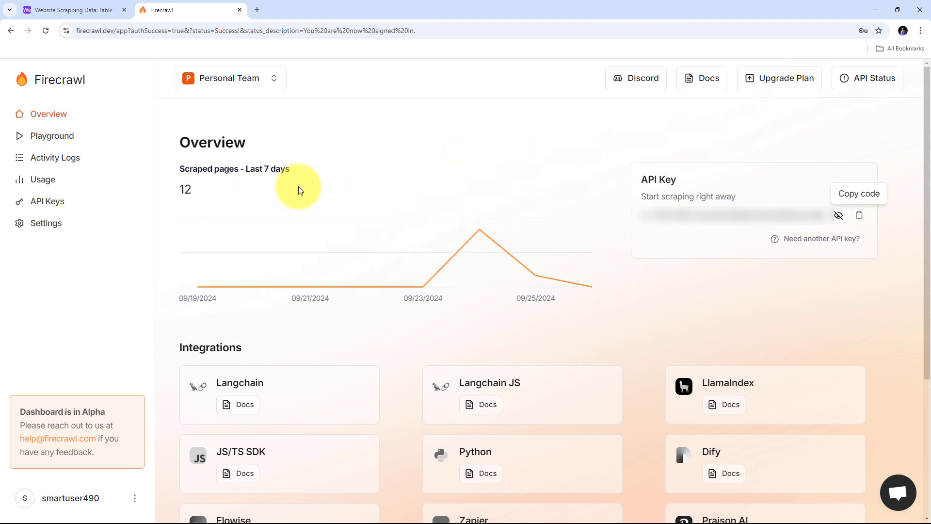
click(73, 11)
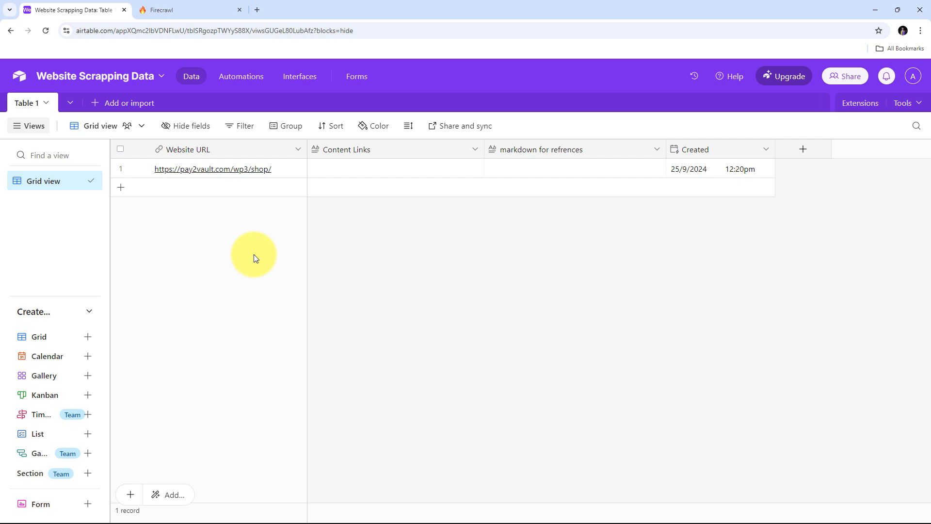
click(191, 9)
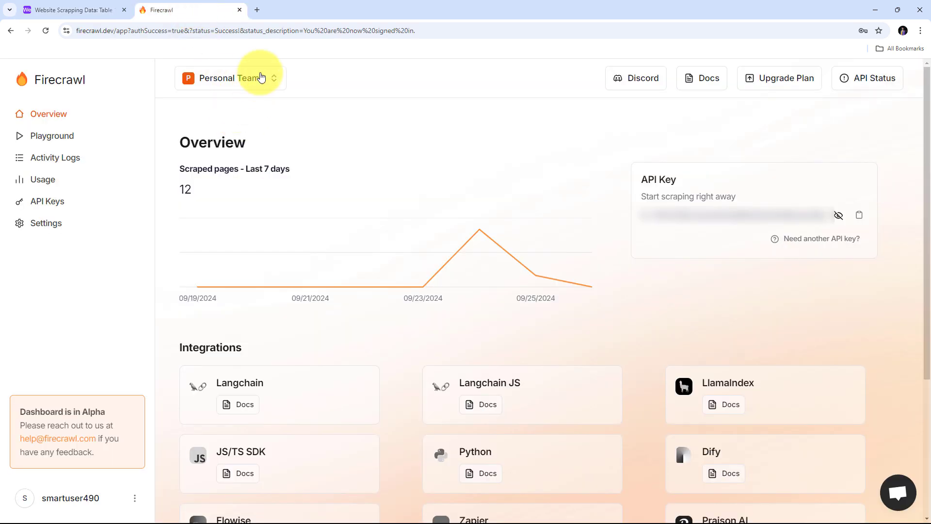
Open pabbly.com/connect/inr/ in a new browser tab and sign in to Pabbly.
click(256, 12)
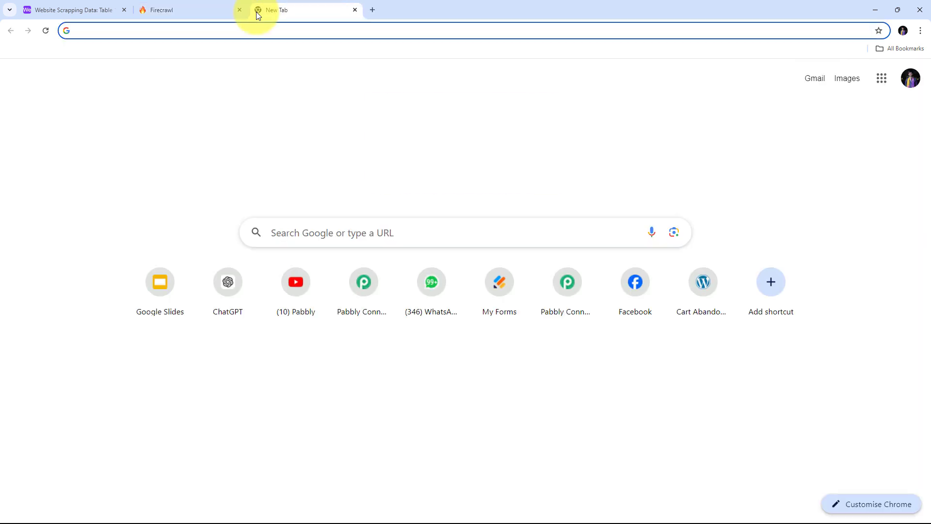
text(pabbly)
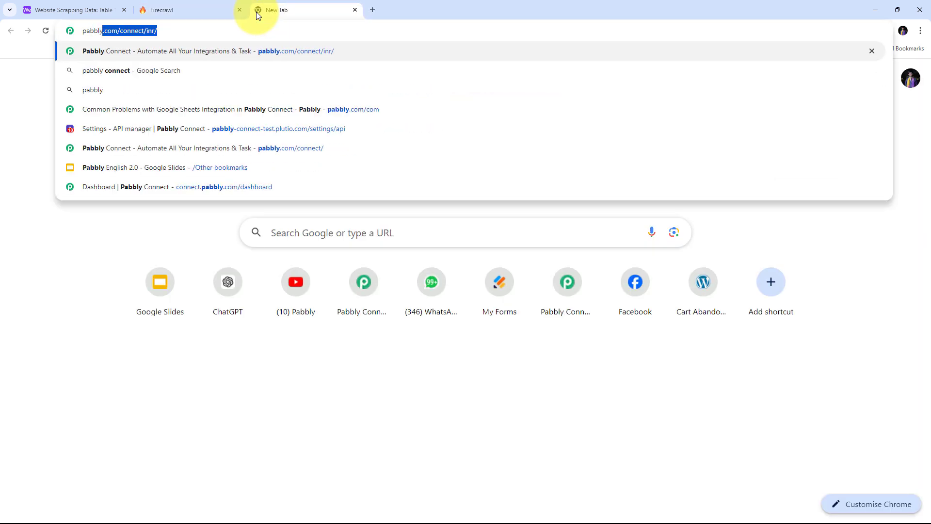
text(.com/)
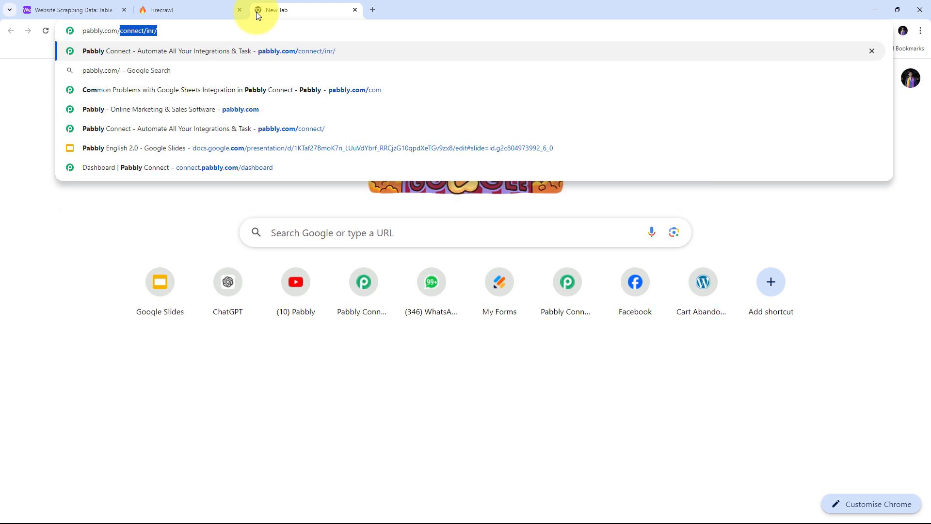
key(Return)
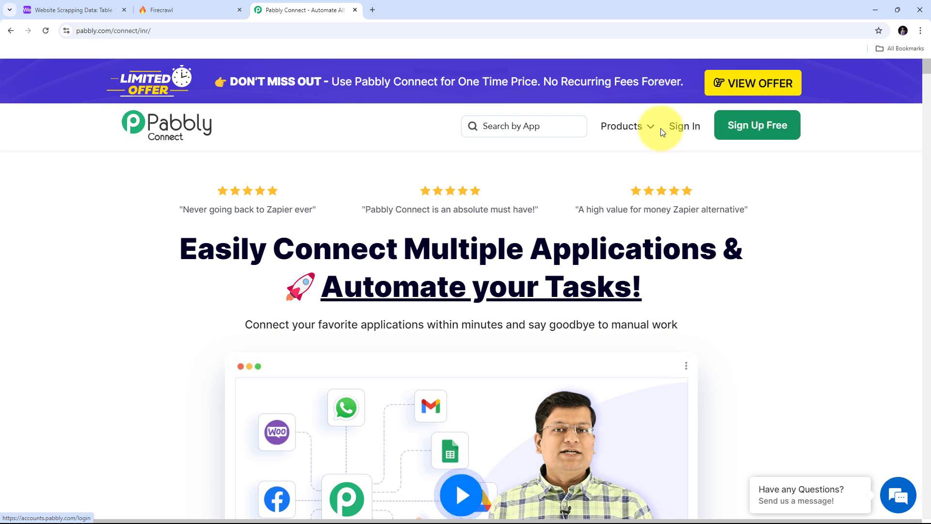
click(686, 131)
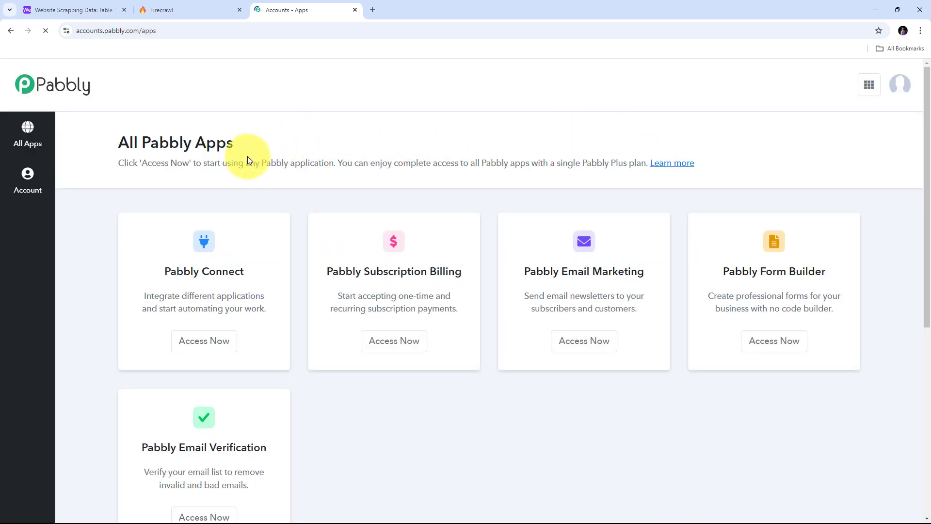
Access the Pabbly Connect application from the list of all Pabbly apps.
scroll(248, 159, down, 2)
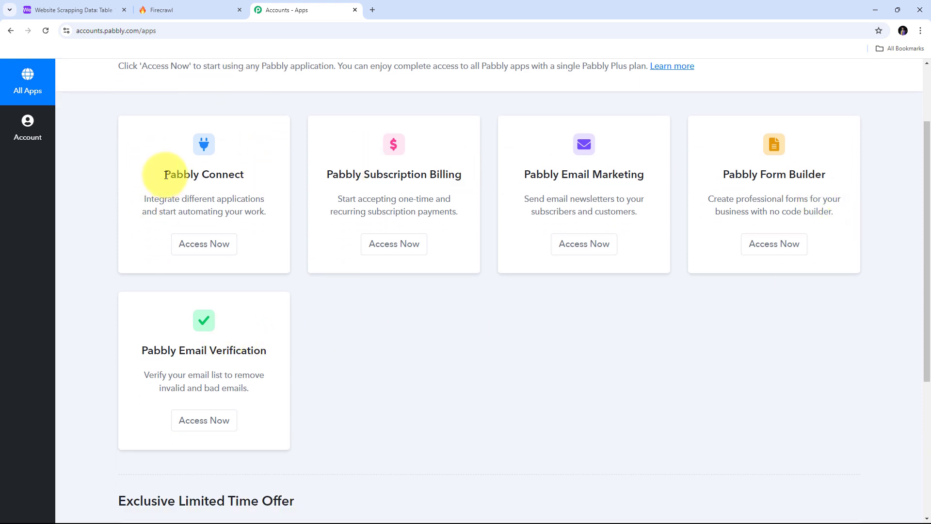
drag(165, 174, 270, 175)
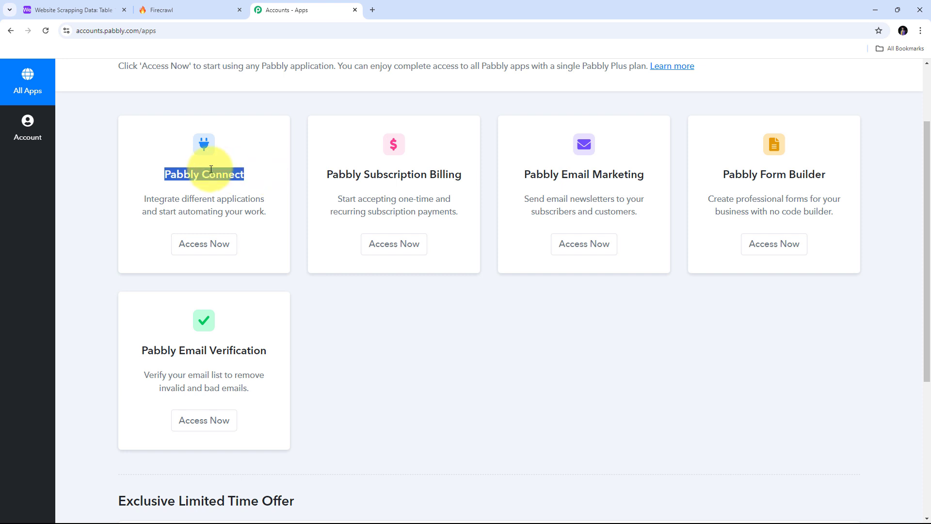
click(203, 248)
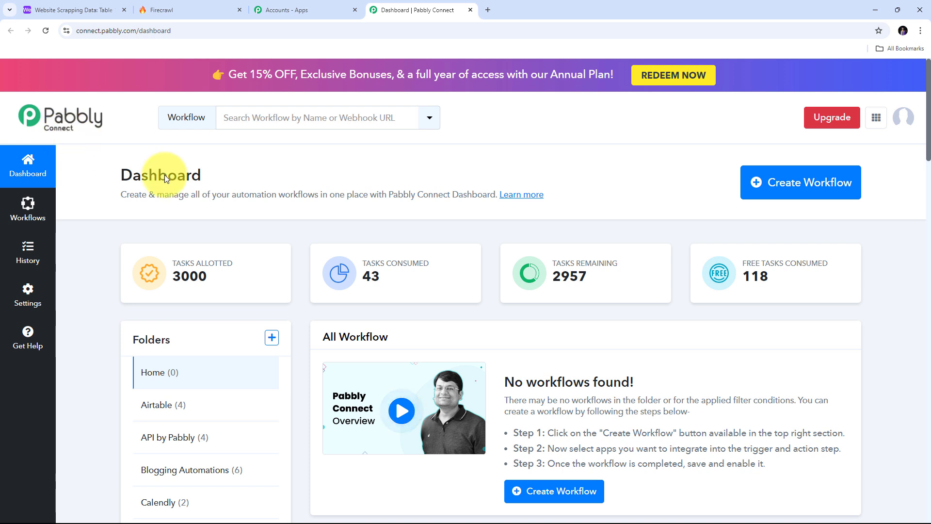
Create a workflow named "Automatically Scrape Website & Add Details in Airtable" in the Airtable folder.
scroll(369, 192, down, 1)
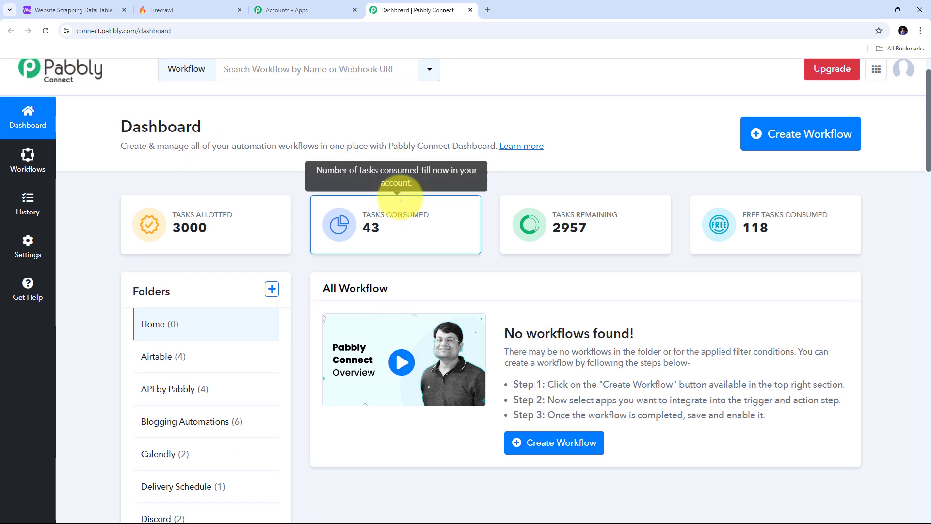
scroll(351, 195, up, 1)
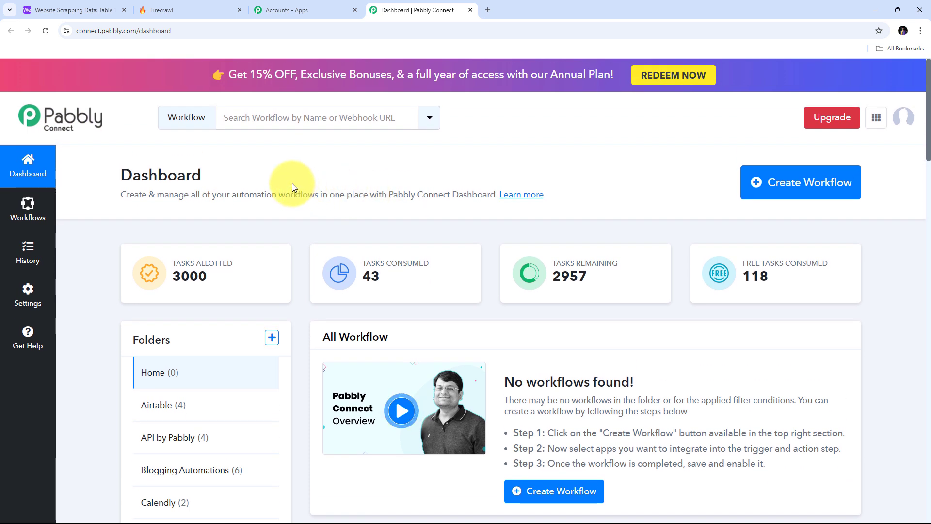
click(801, 183)
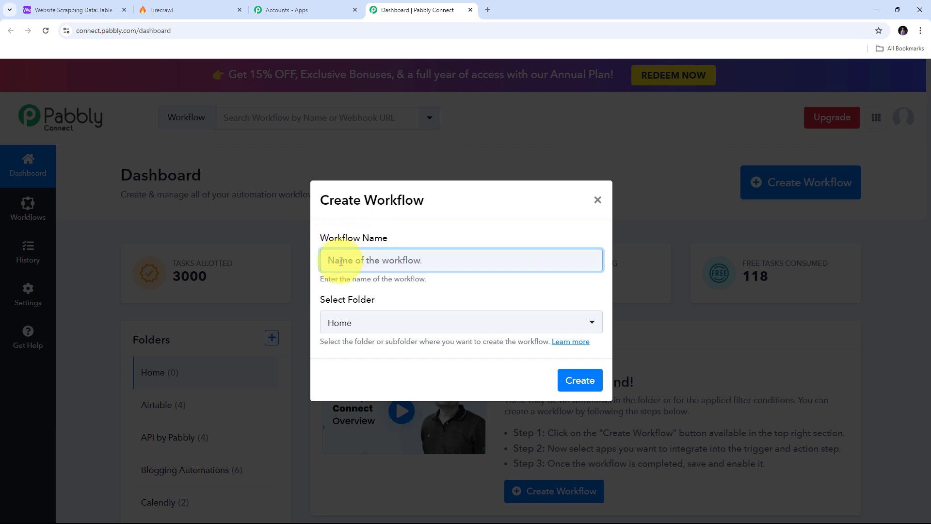
text(Automatically Scrape Website & Add Details in Airtable)
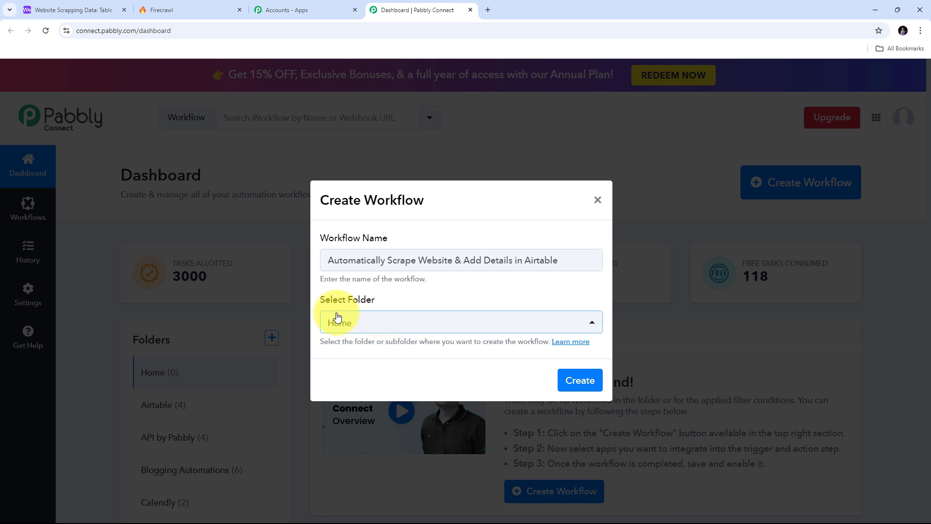
click(489, 323)
scroll(395, 215, down, 4)
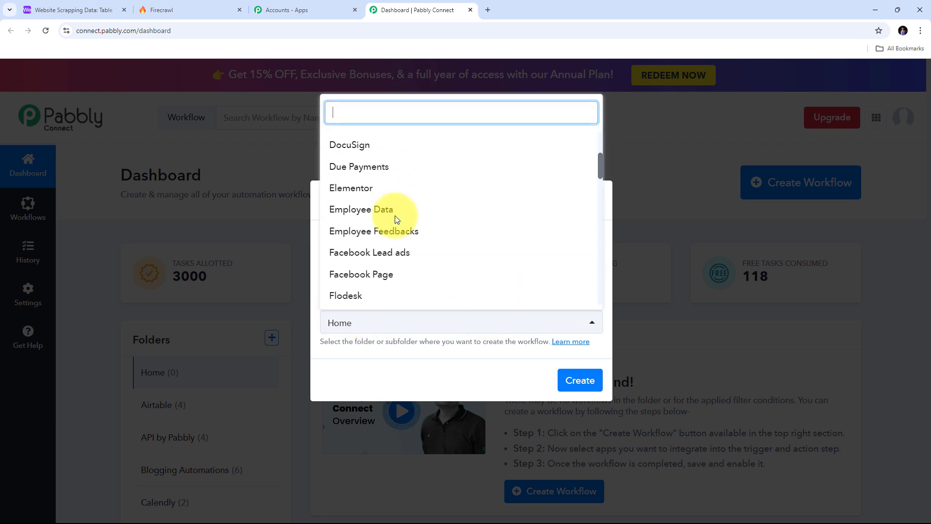
scroll(395, 216, up, 5)
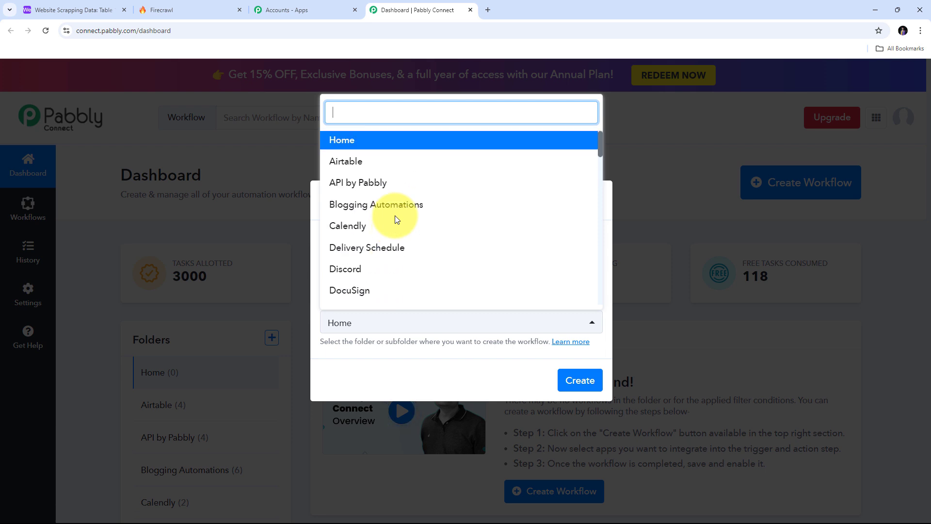
click(361, 168)
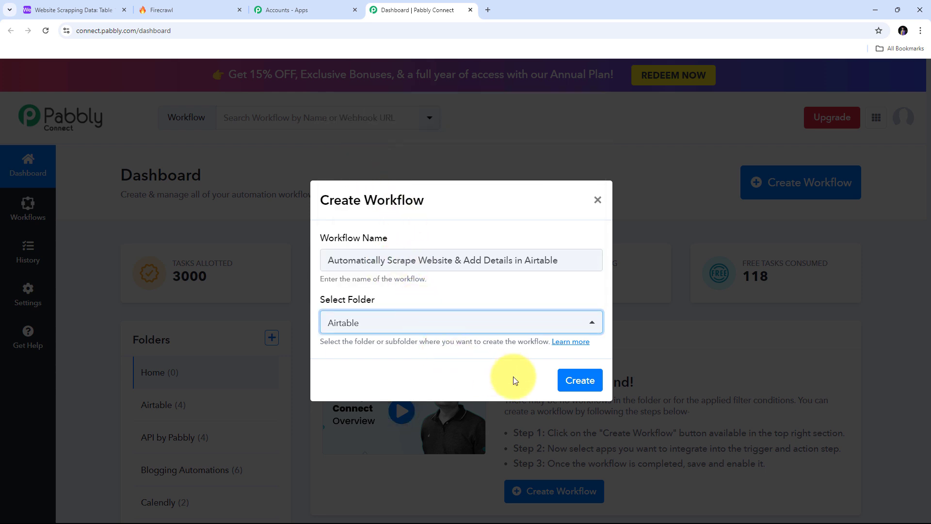
click(579, 382)
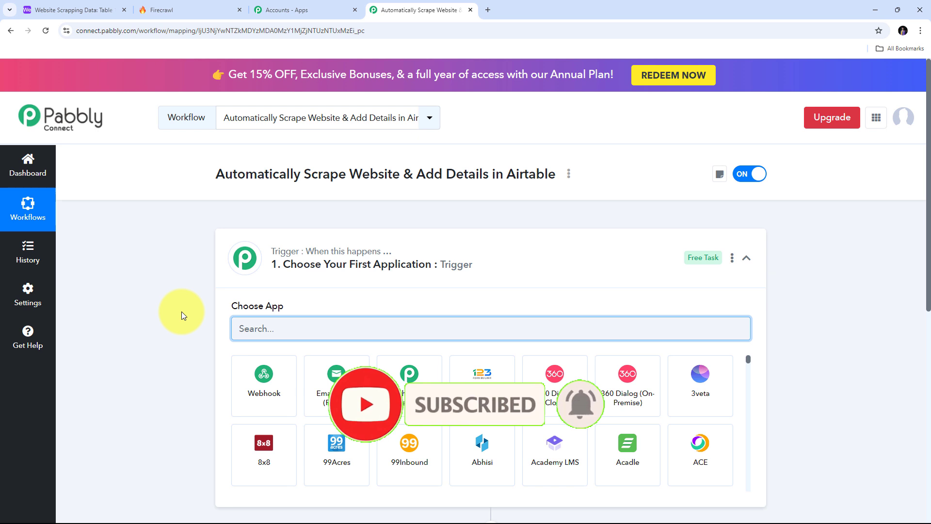
Set the workflow's trigger application to Airtable with New Record as the trigger event.
scroll(165, 267, down, 3)
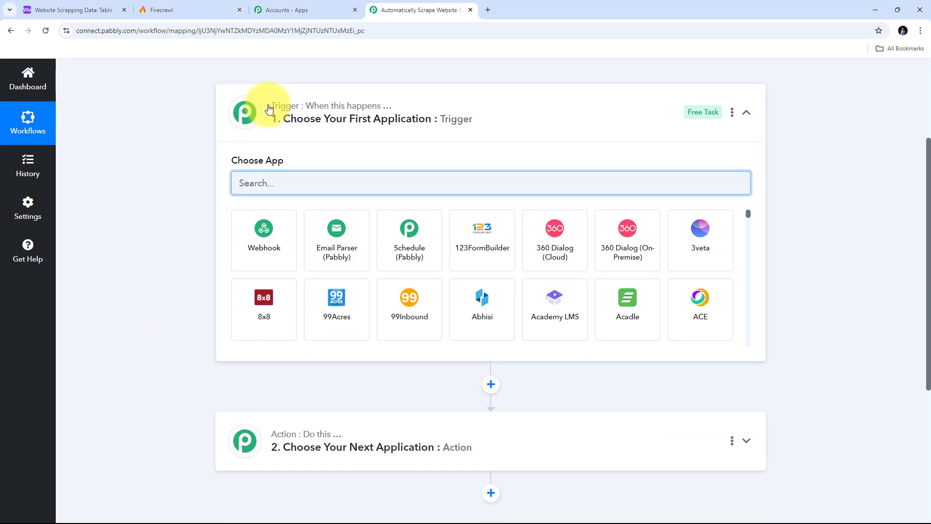
mouse_move(287, 107)
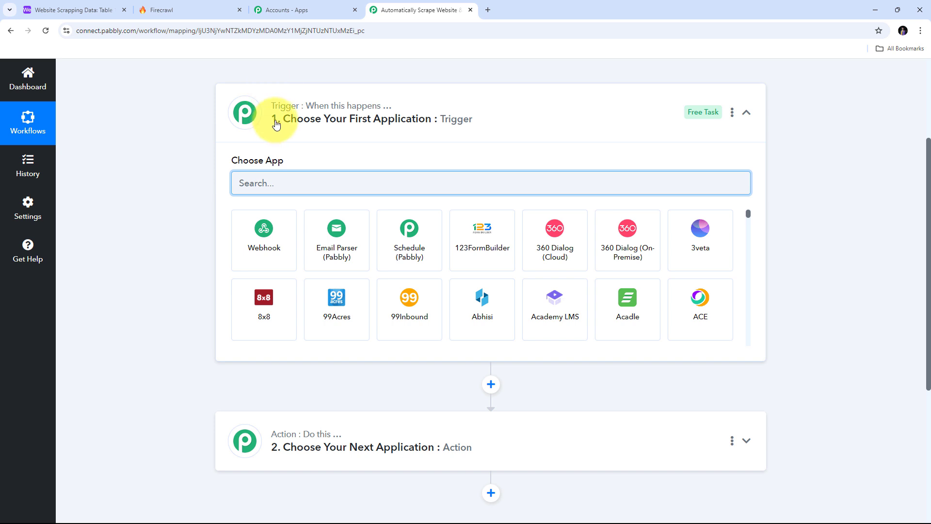
mouse_move(307, 441)
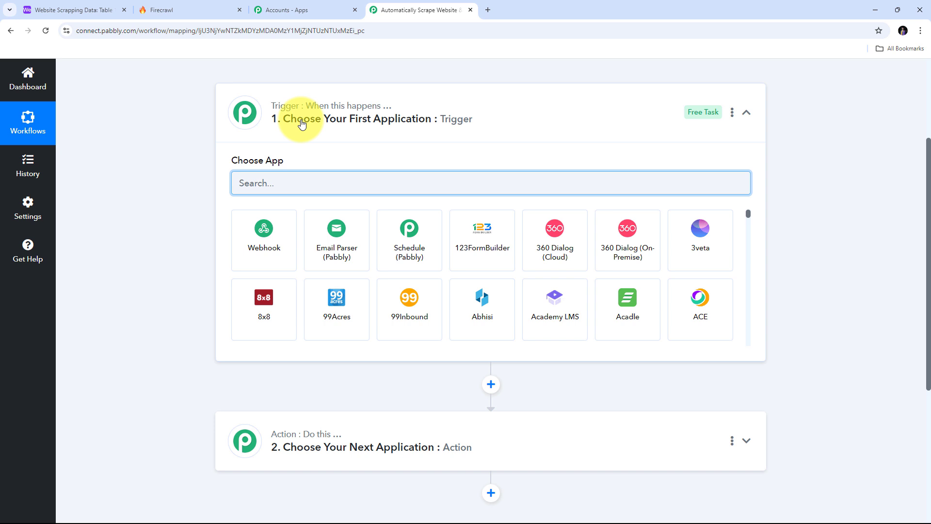
text(Airtable)
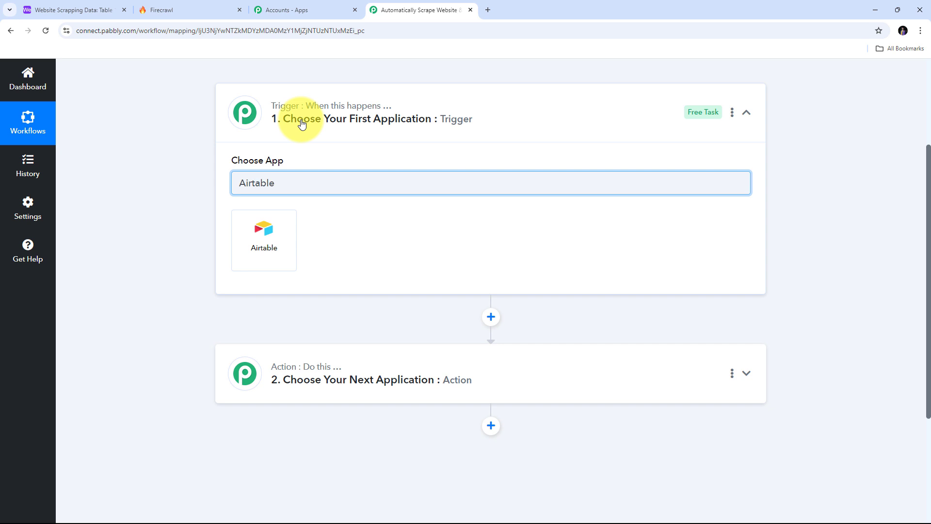
click(267, 238)
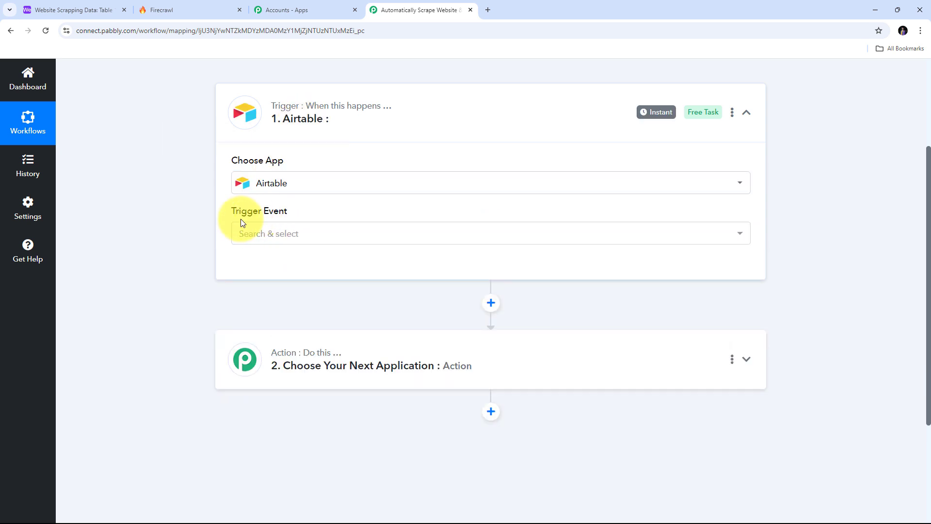
click(453, 231)
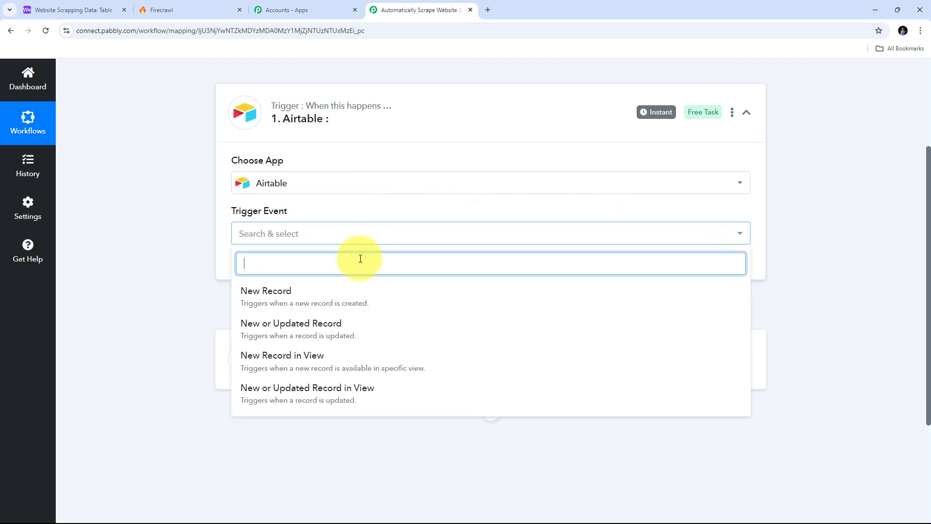
click(302, 299)
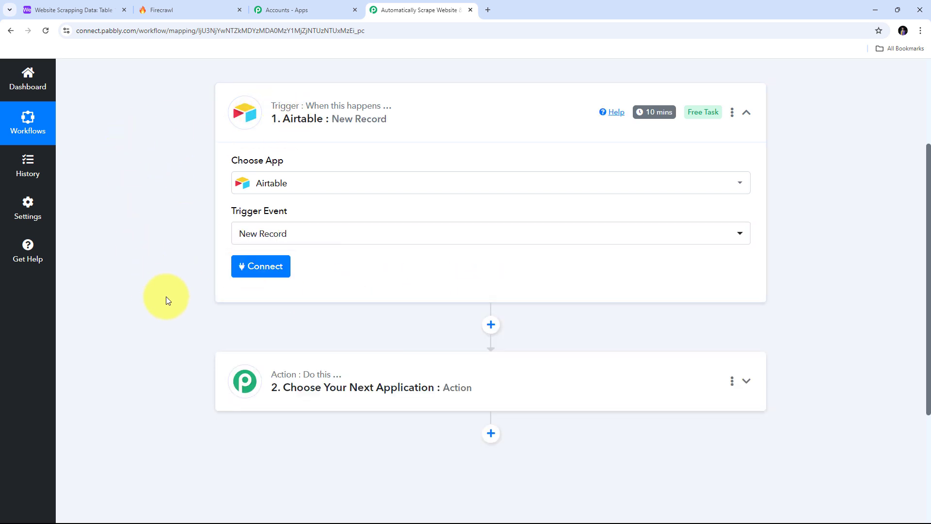
Add a new Airtable connection for the trigger, granting Pabbly Connect access to the Website Scrapping Data base.
click(255, 270)
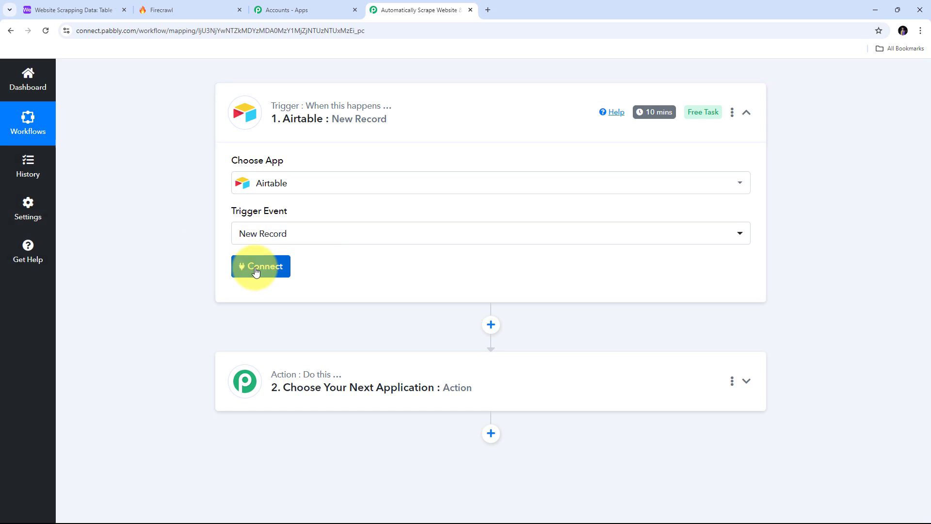
click(444, 177)
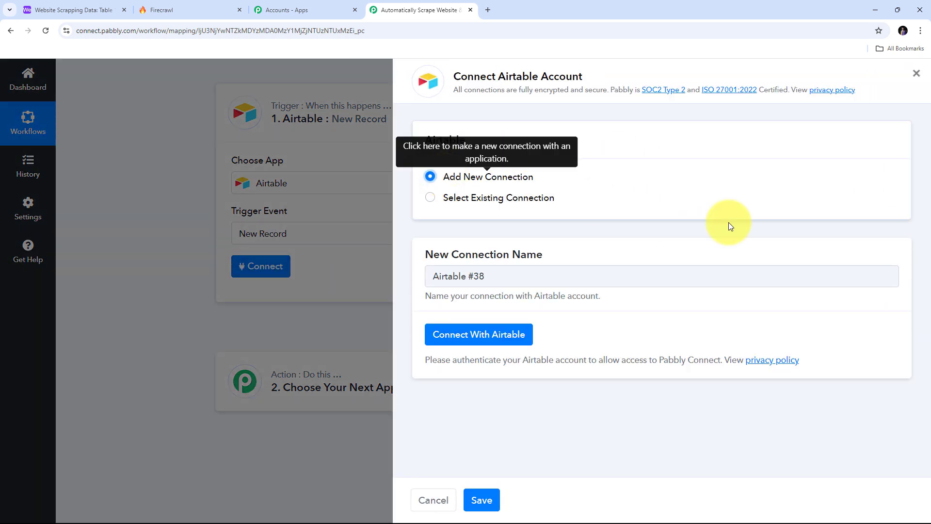
click(488, 341)
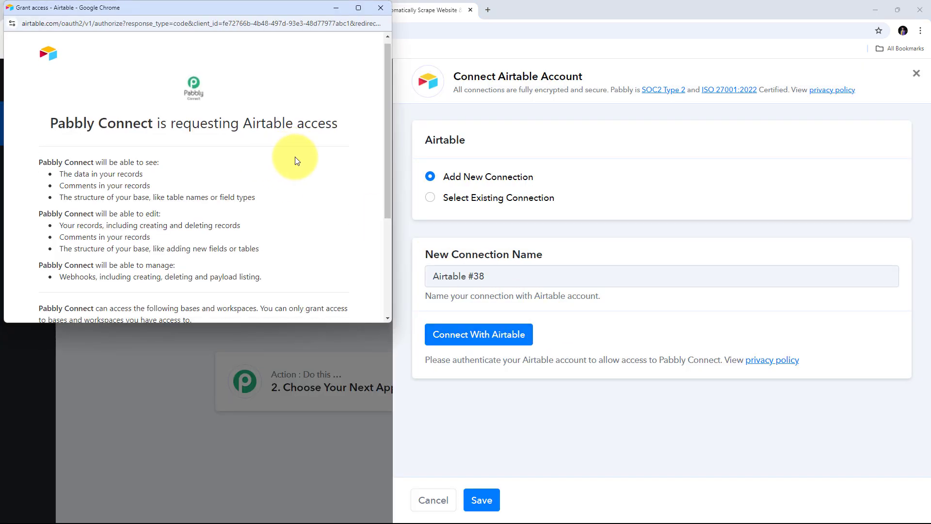
scroll(296, 158, down, 3)
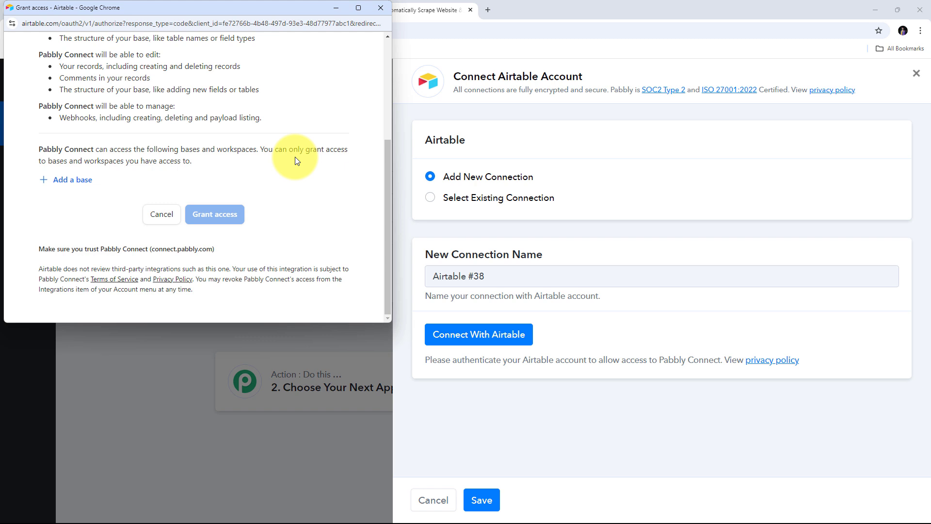
click(71, 183)
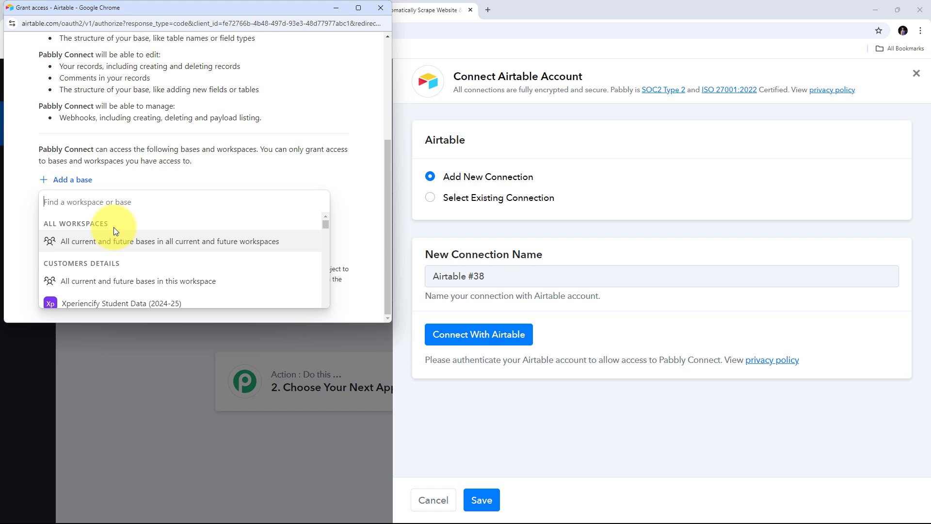
scroll(122, 257, down, 10)
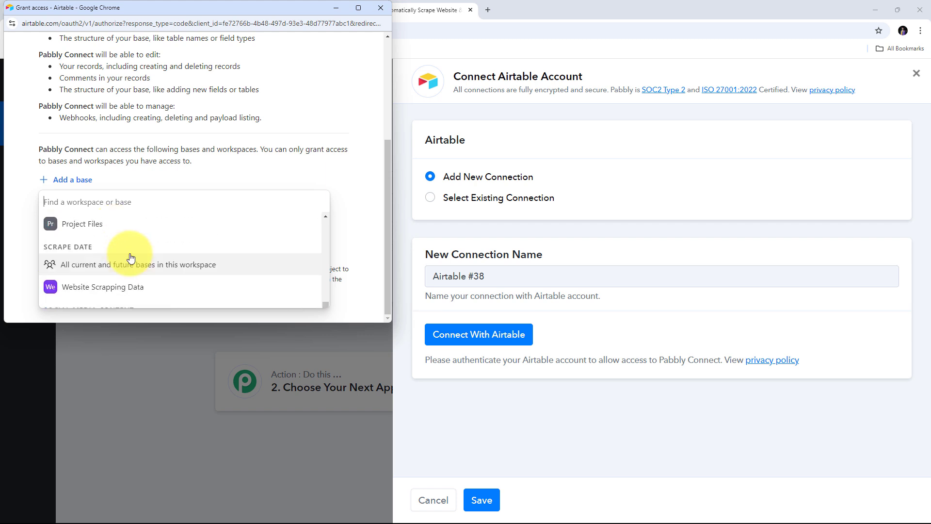
scroll(130, 256, down, 1)
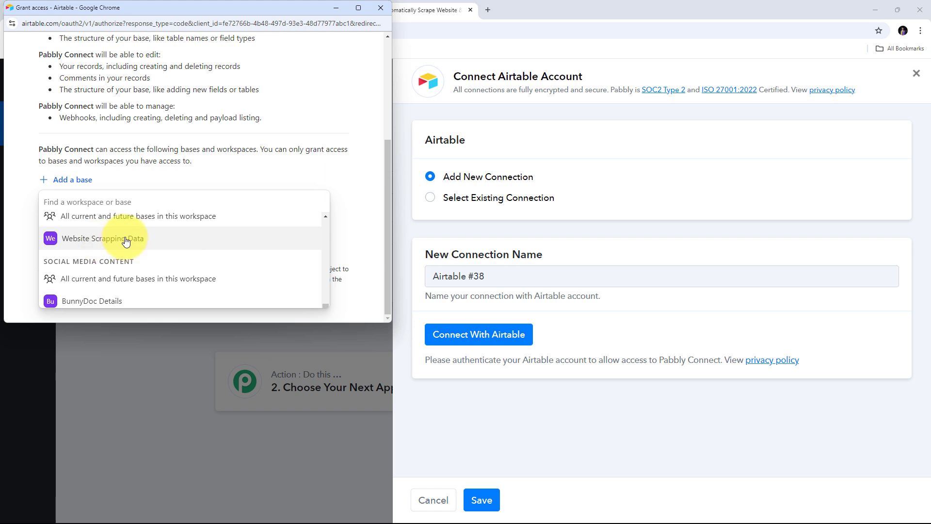
click(126, 241)
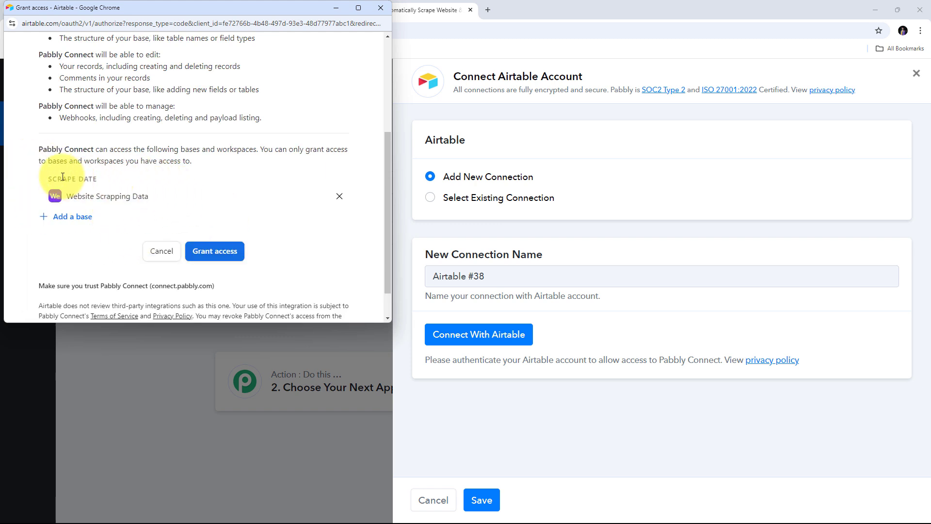
click(221, 252)
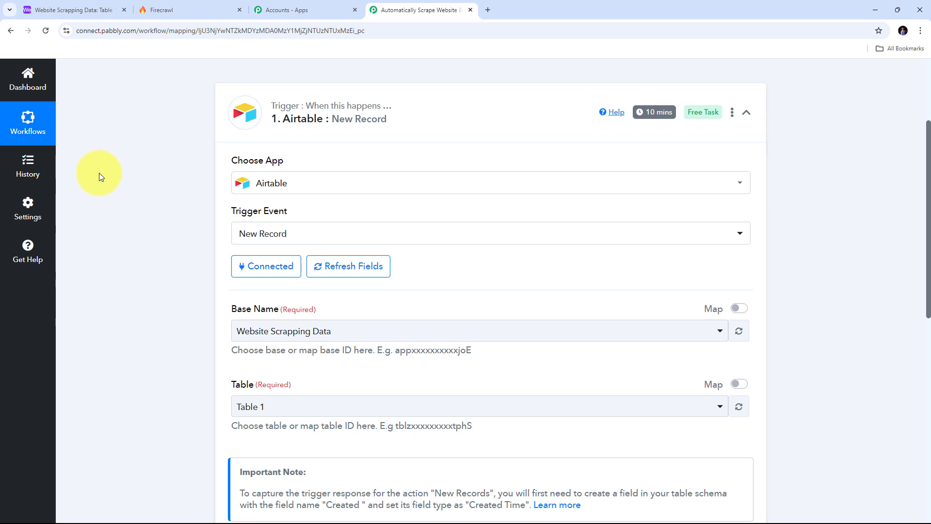
Set the trigger's base to Website Scrapping Data and its table to Table 1.
scroll(99, 173, down, 2)
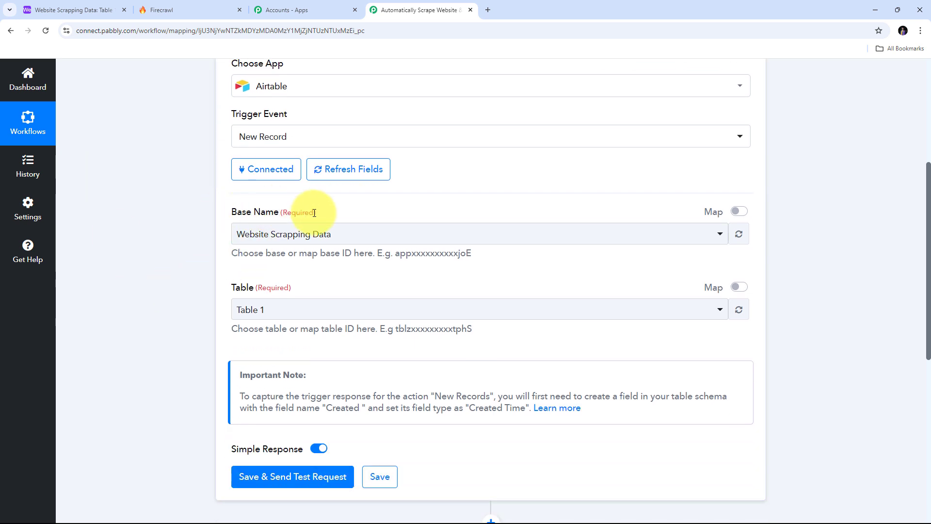
click(349, 234)
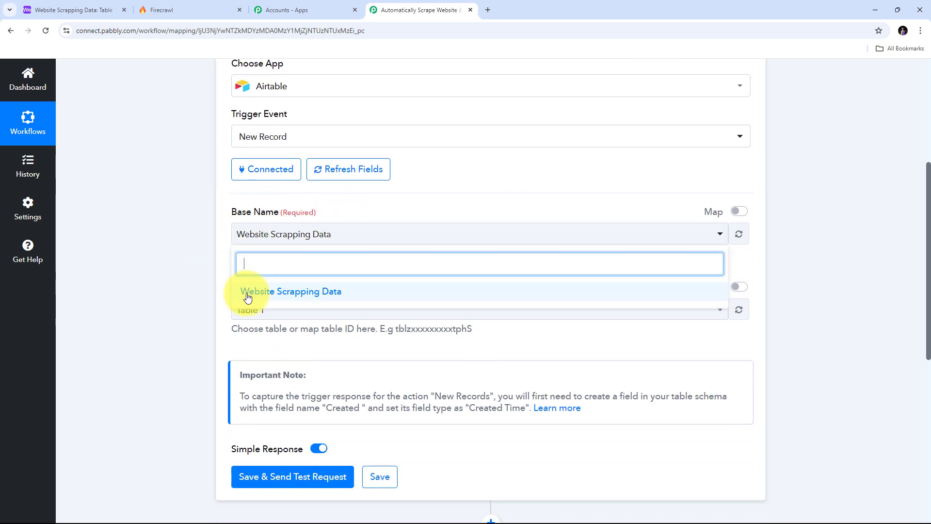
click(345, 293)
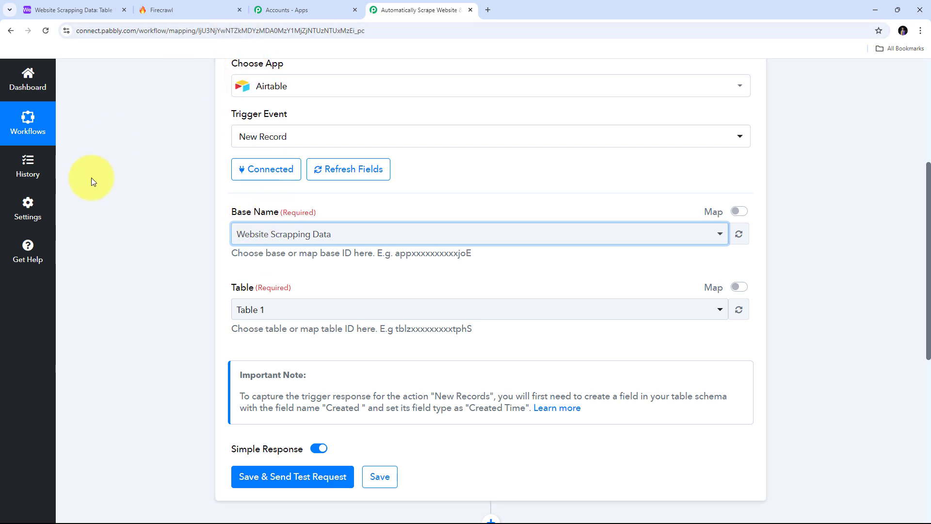
scroll(91, 178, down, 1)
click(282, 260)
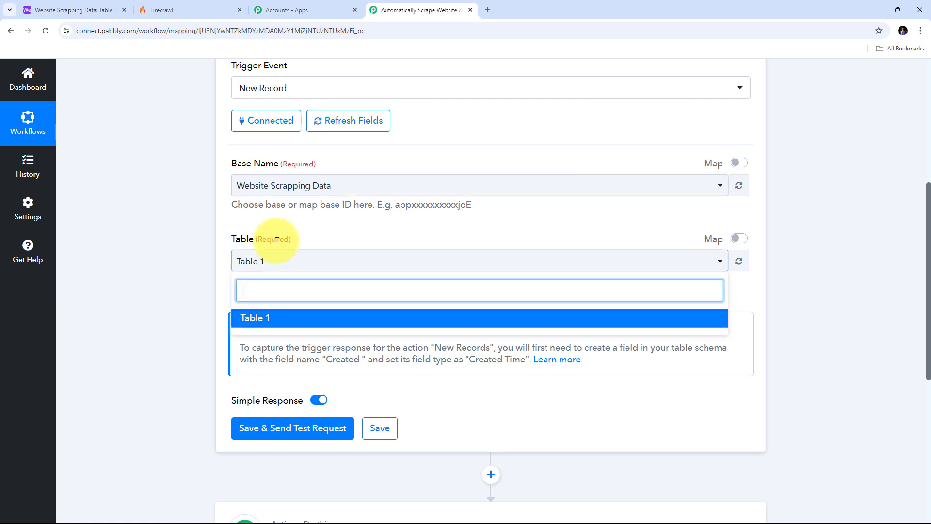
click(264, 318)
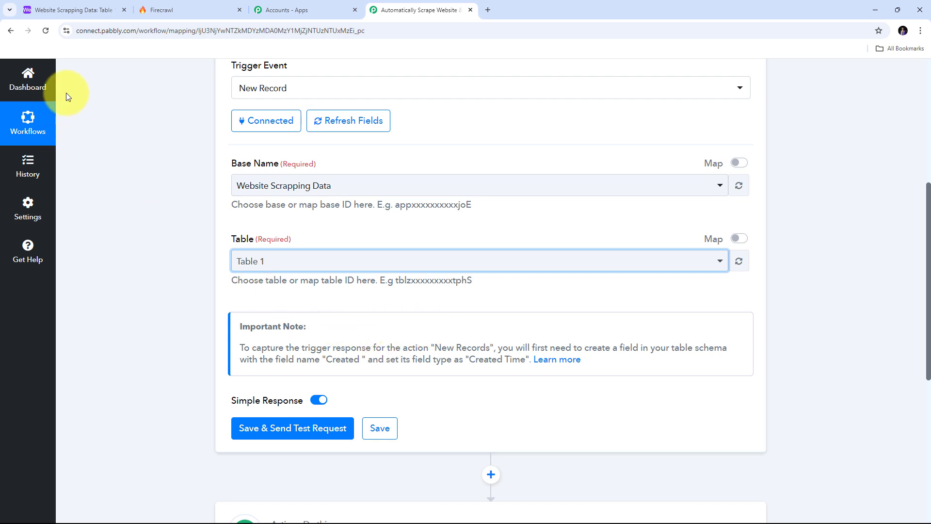
Check the website record in the Airtable base, then save the Airtable trigger and send a test request.
click(59, 8)
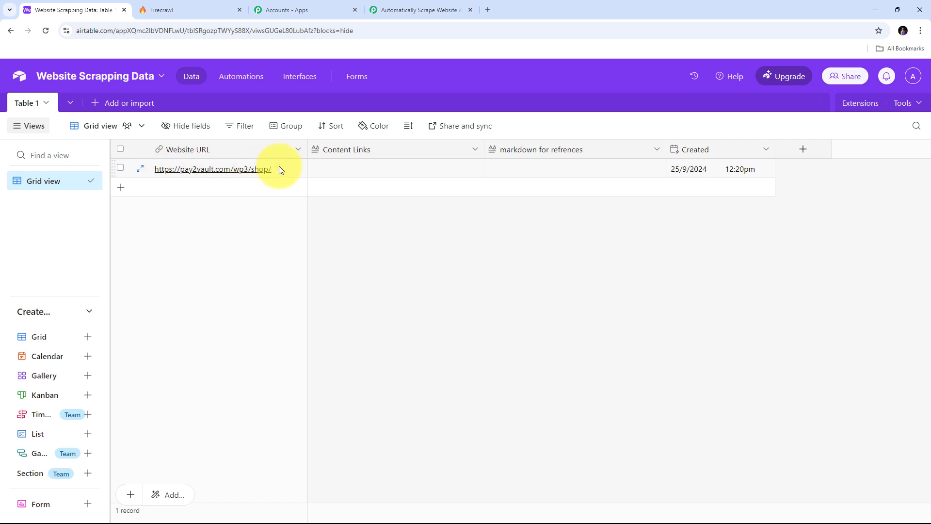
click(398, 9)
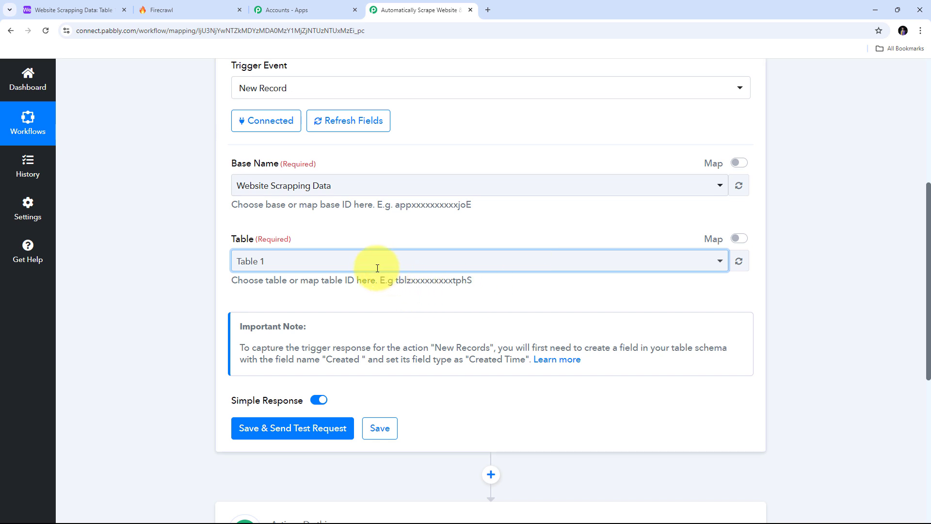
scroll(402, 286, down, 3)
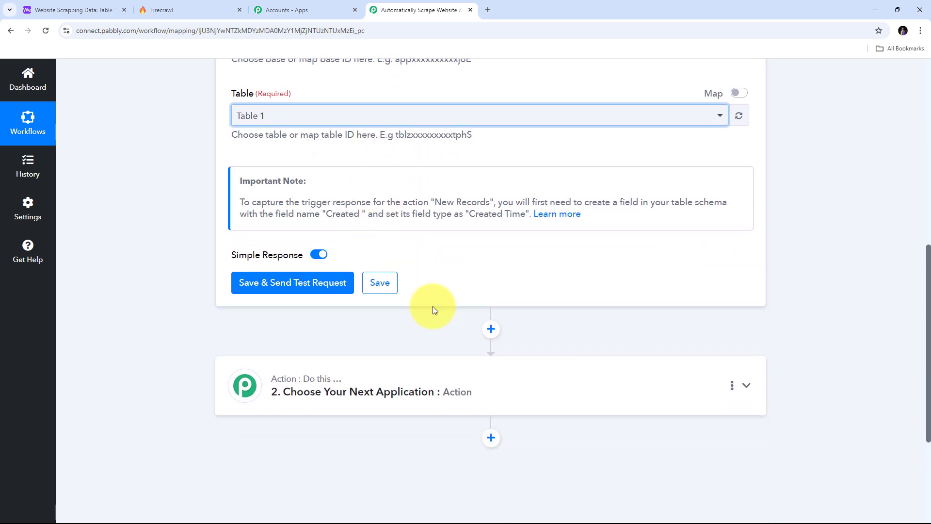
click(290, 286)
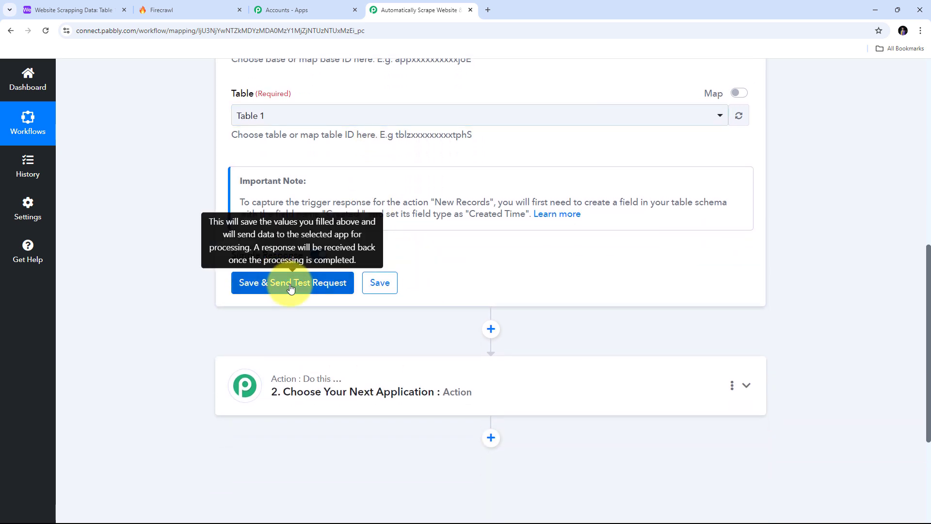
Examine the trigger's test response, including the record ID, website URL, markdown and content links fields.
scroll(720, 209, down, 5)
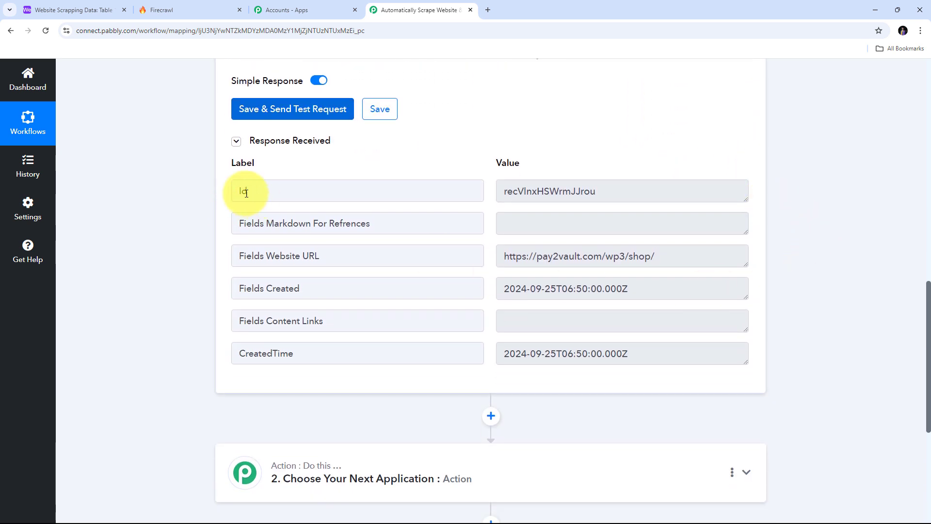
drag(651, 185, 468, 183)
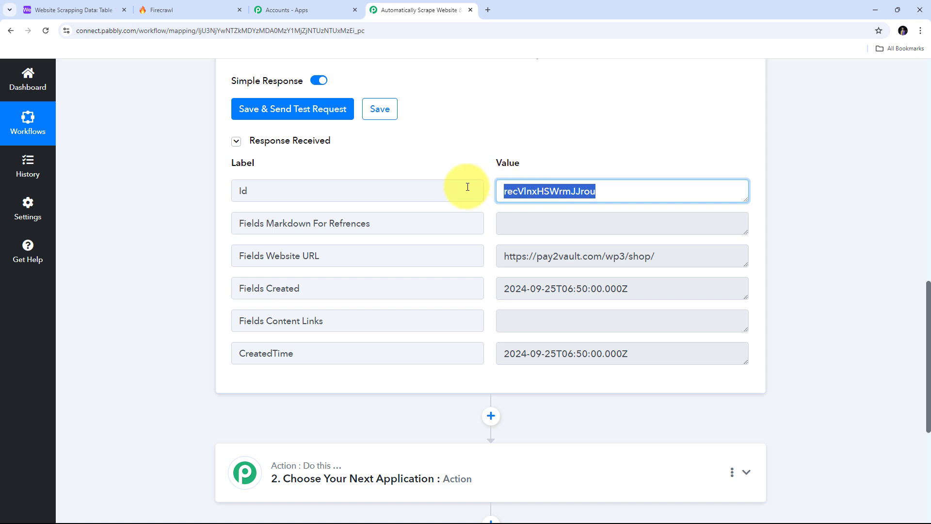
click(535, 222)
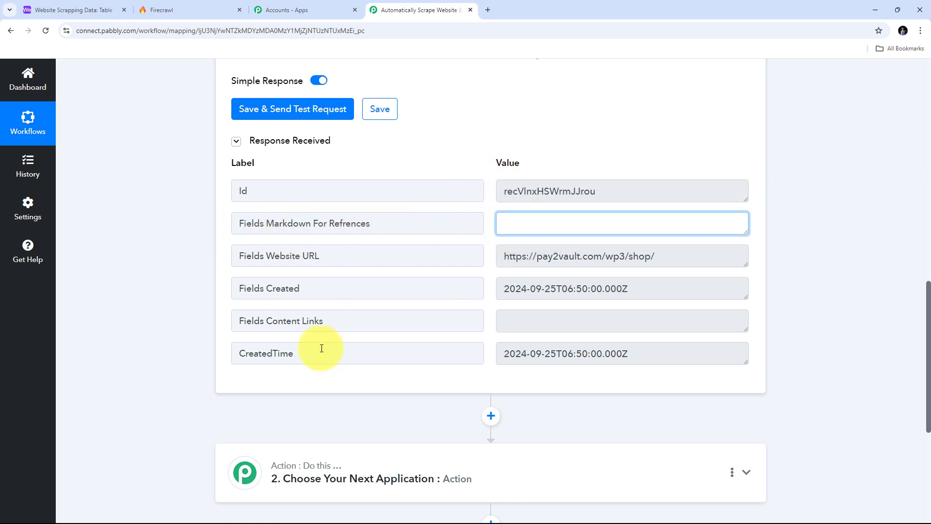
click(526, 322)
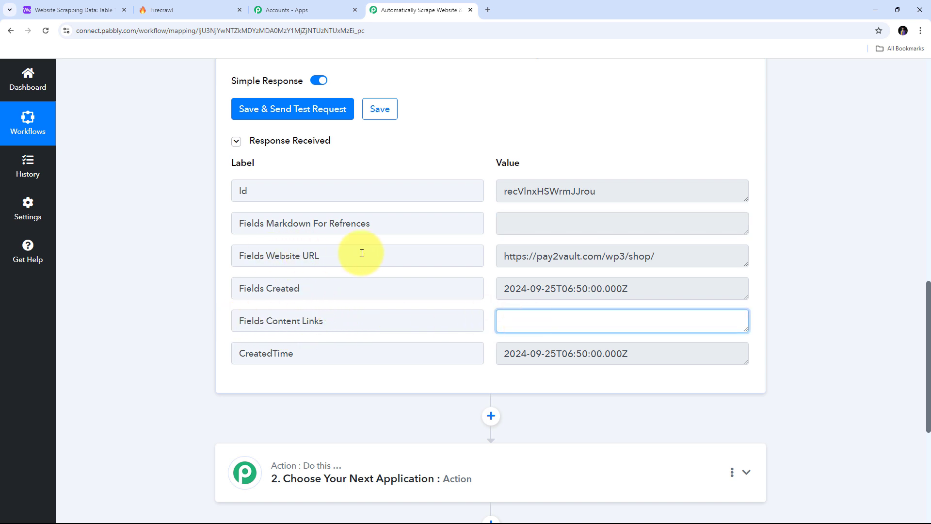
drag(745, 265, 743, 310)
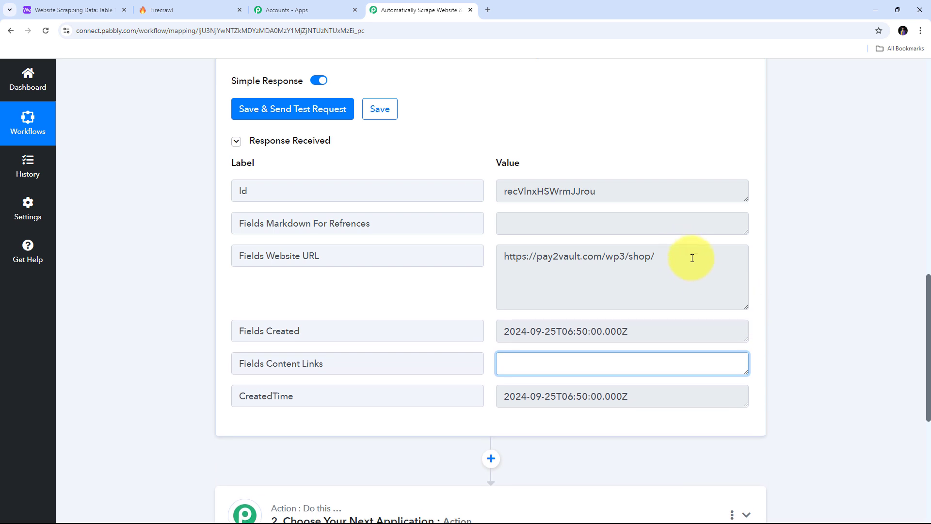
drag(679, 256, 482, 260)
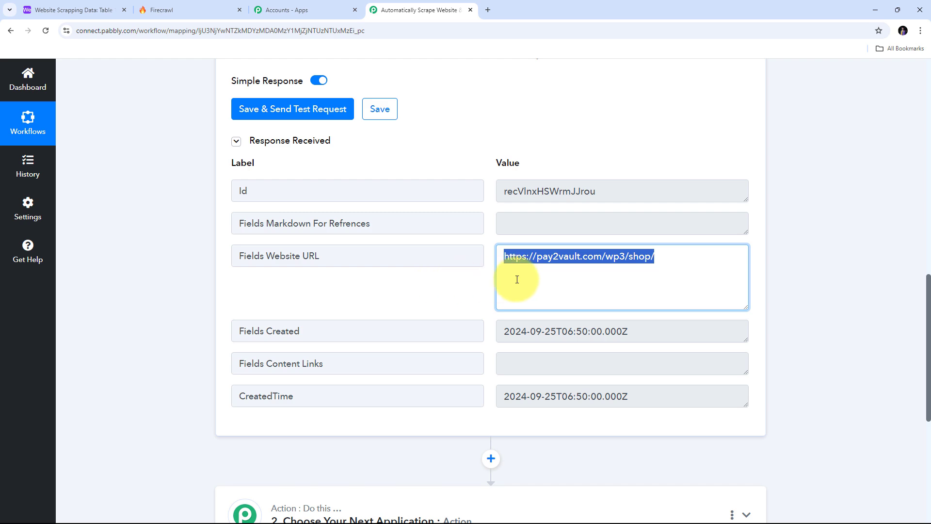
scroll(530, 276, up, 15)
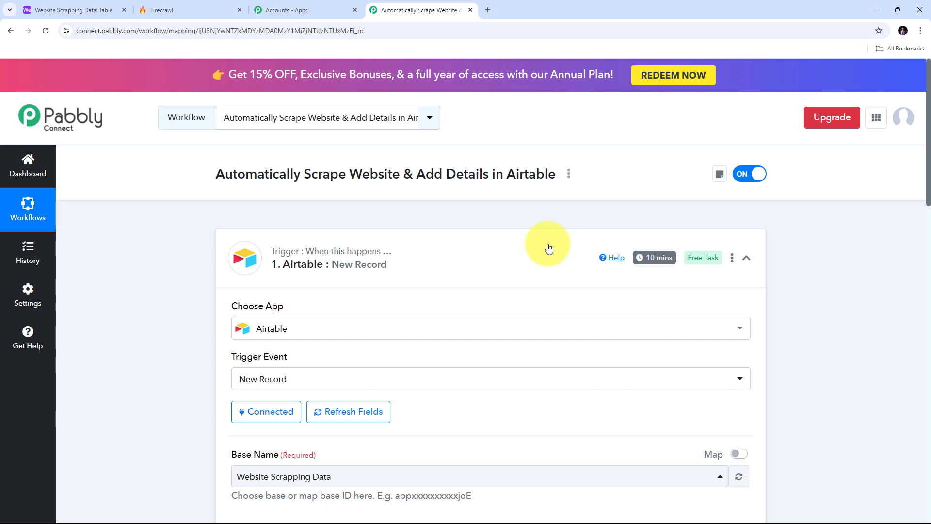
scroll(548, 248, down, 12)
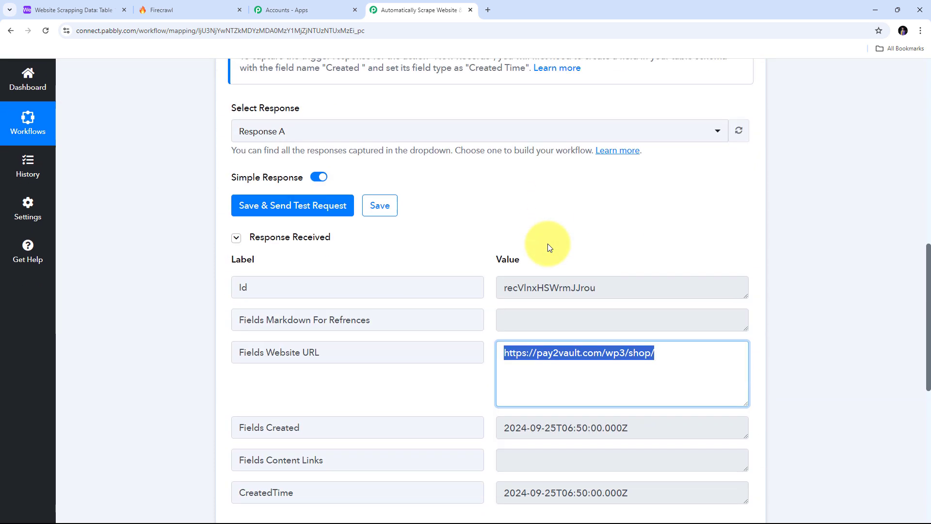
scroll(549, 248, down, 3)
click(387, 241)
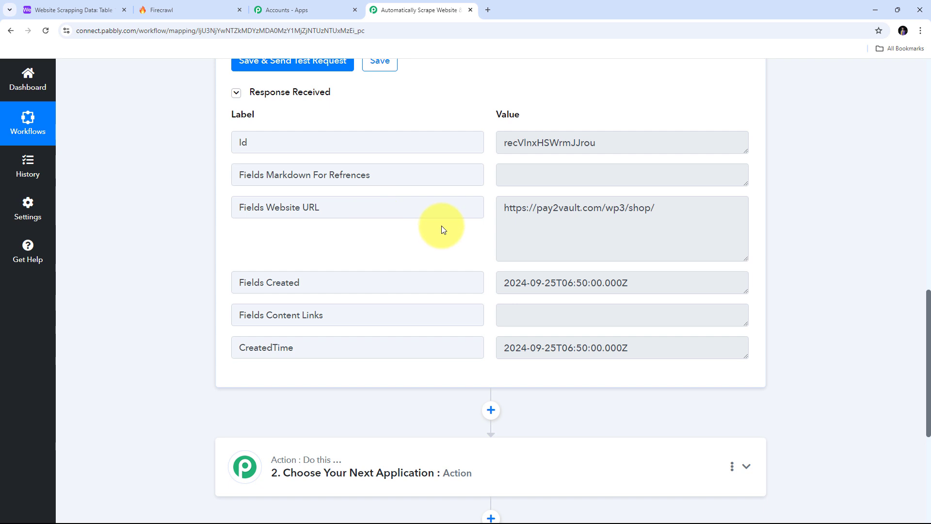
Set the workflow's action application to Firecrawl with Add a Scrape as the action event.
scroll(829, 194, down, 5)
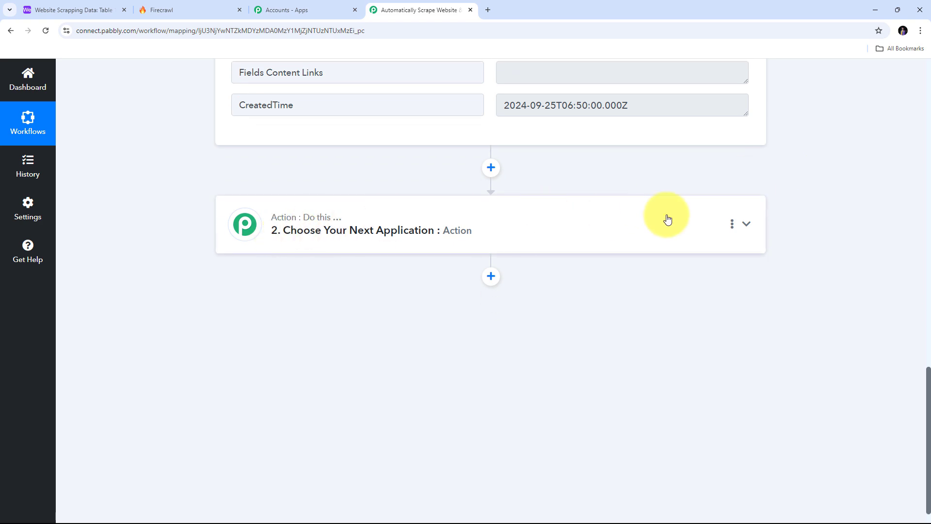
click(747, 224)
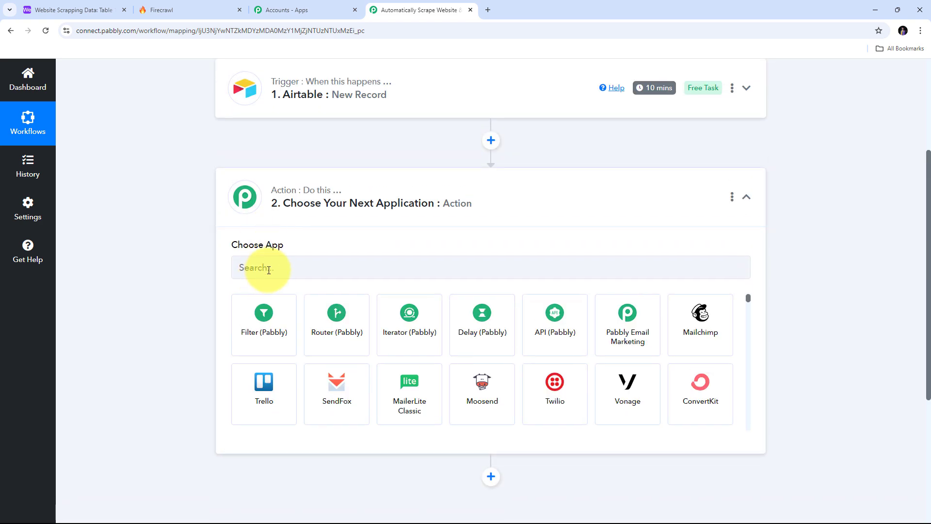
click(269, 269)
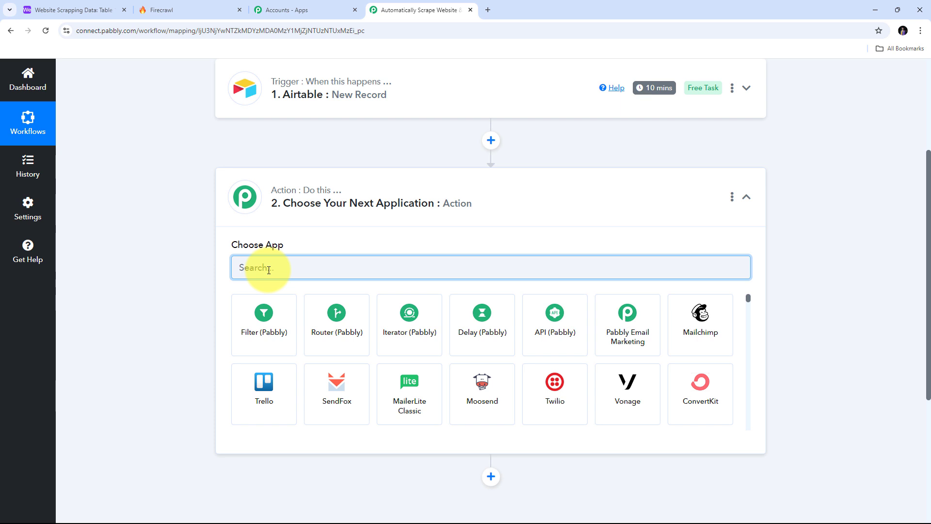
text(Fire)
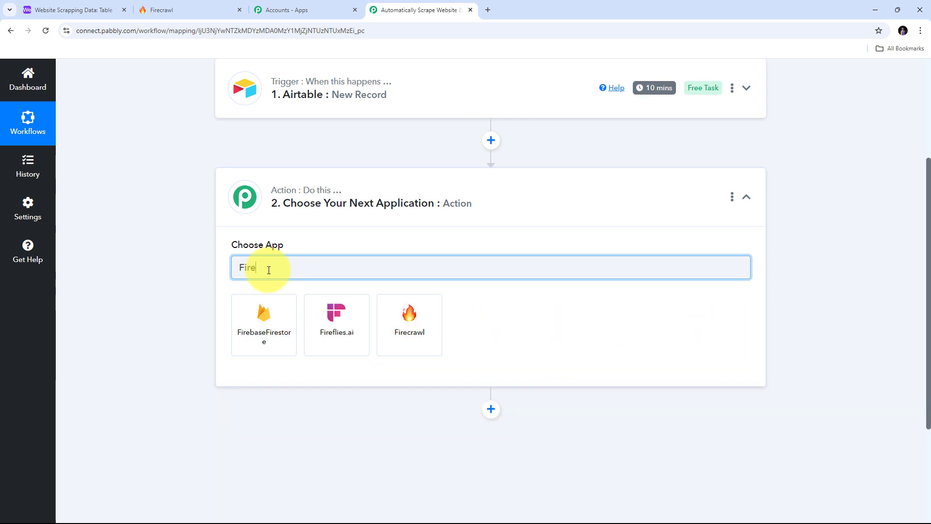
text(crawl)
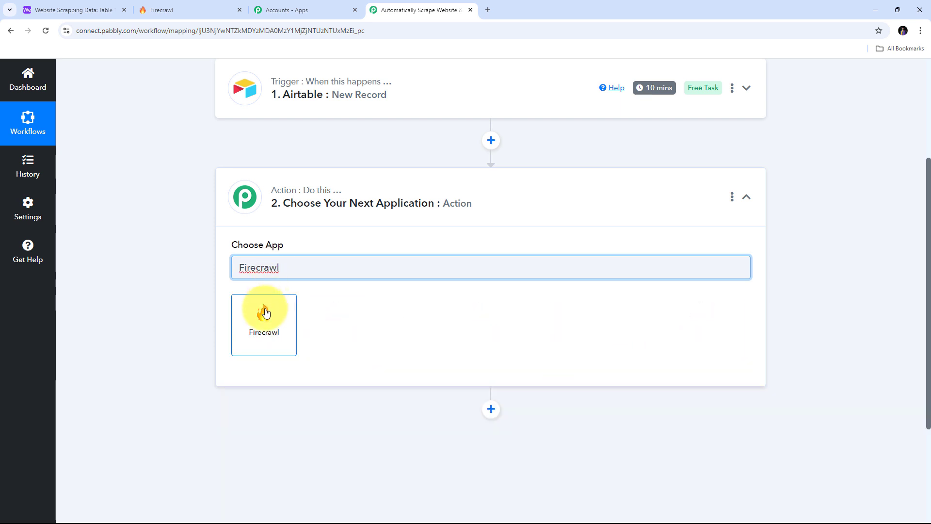
click(269, 330)
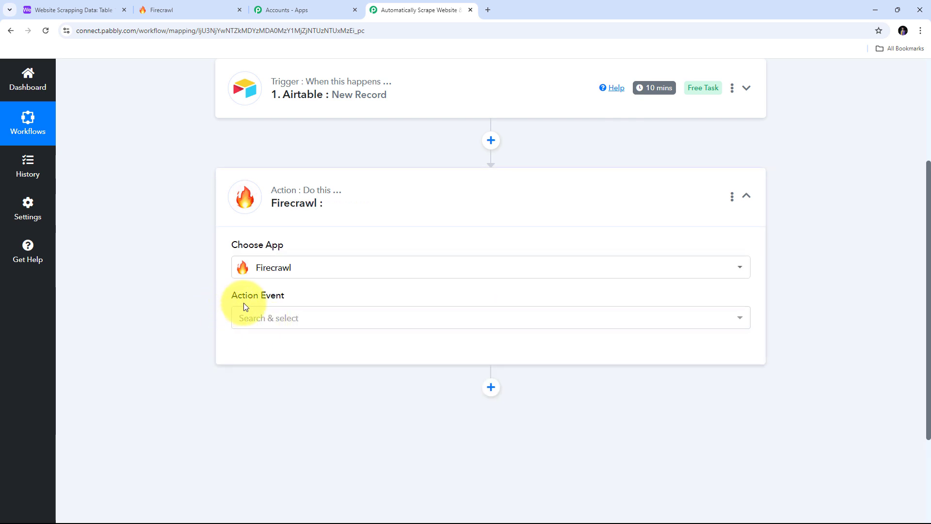
click(486, 318)
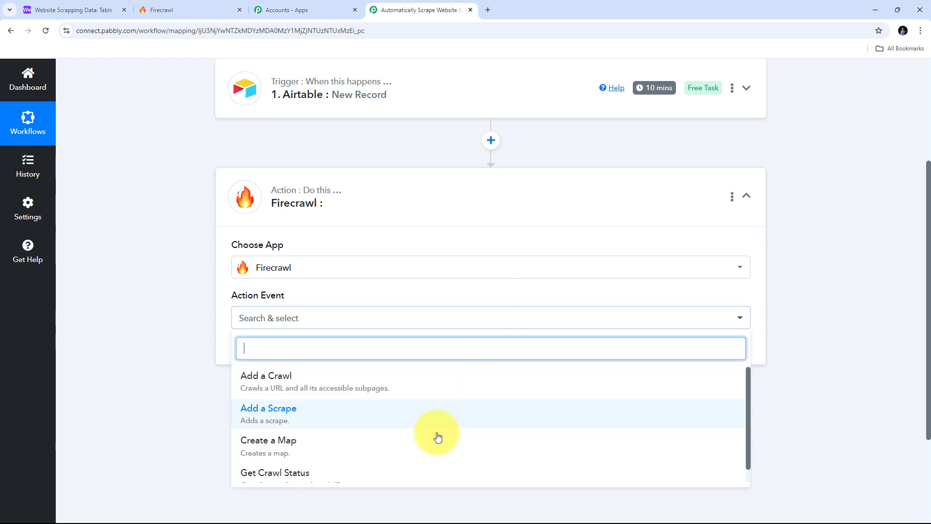
click(288, 420)
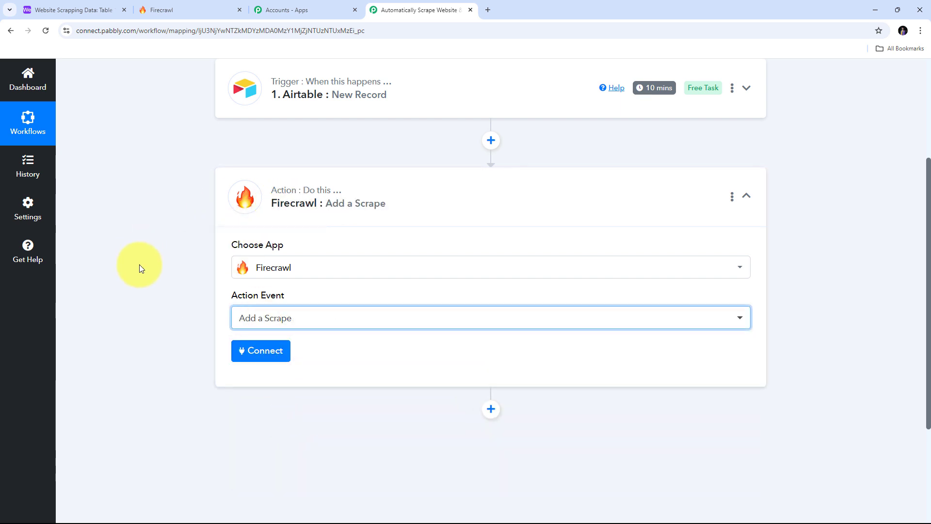
Start a new Firecrawl connection for the action and copy the API key from the Firecrawl dashboard.
click(260, 356)
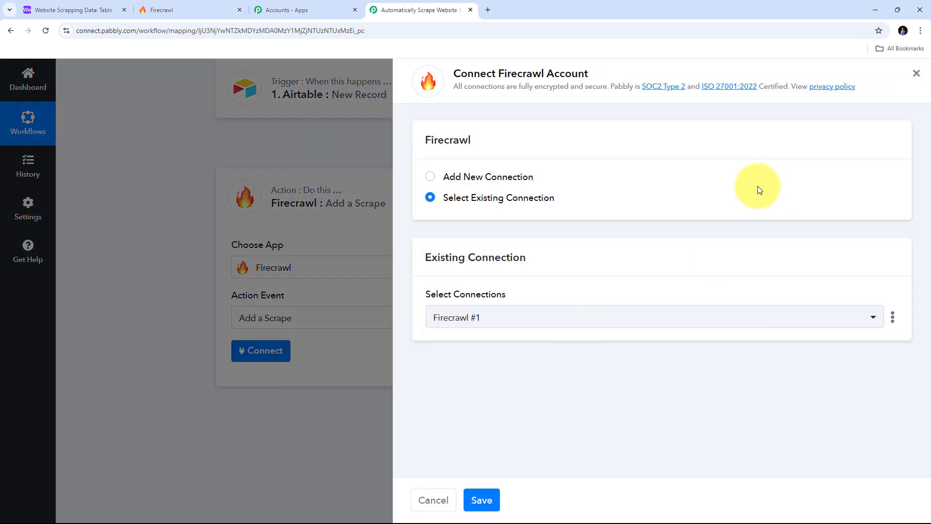
click(490, 176)
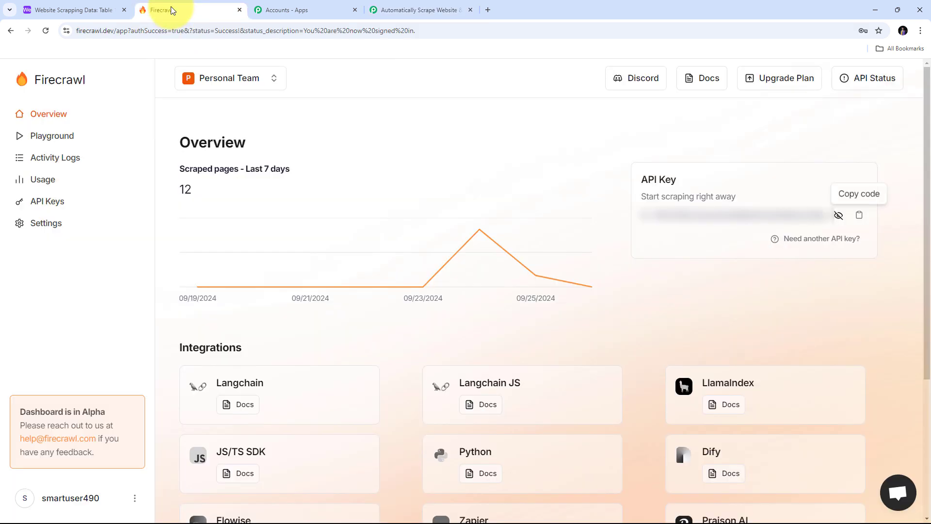
click(170, 7)
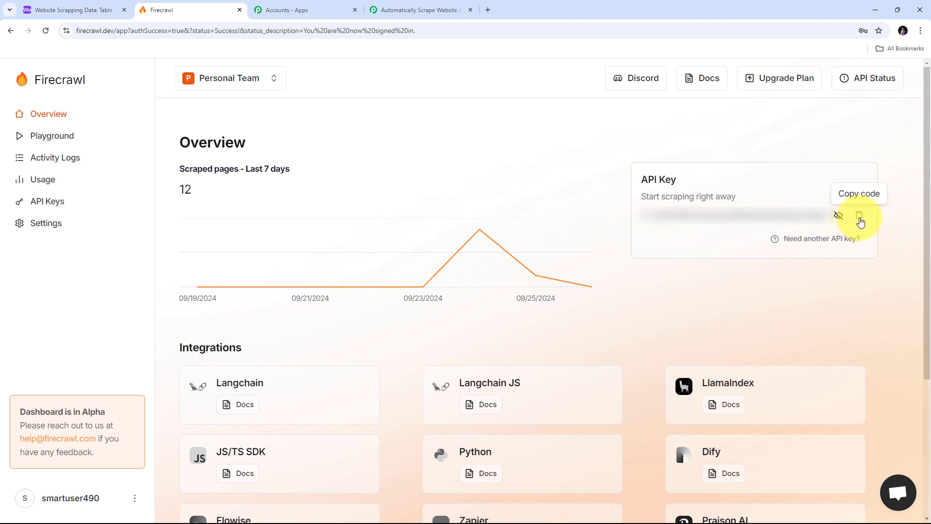
click(859, 216)
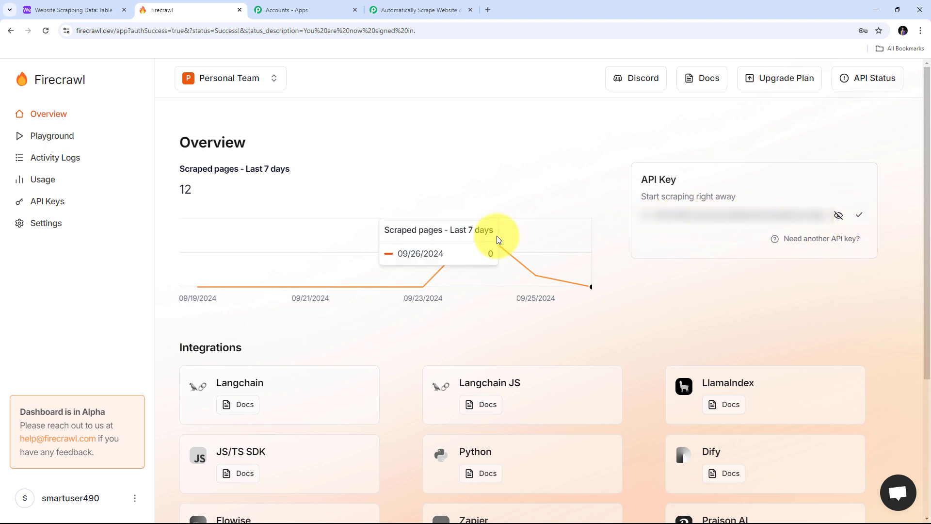
Paste the API key into the new Firecrawl connection in Pabbly Connect and save the connection.
click(408, 11)
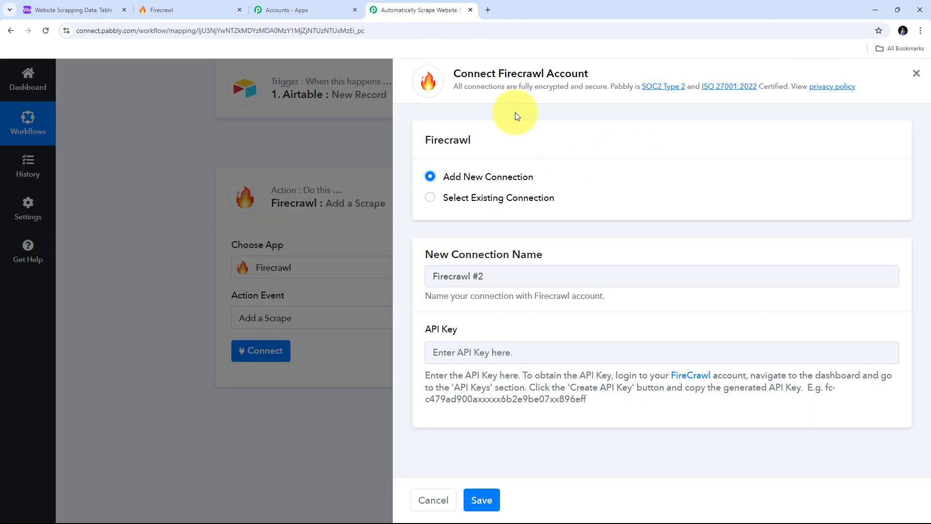
click(480, 355)
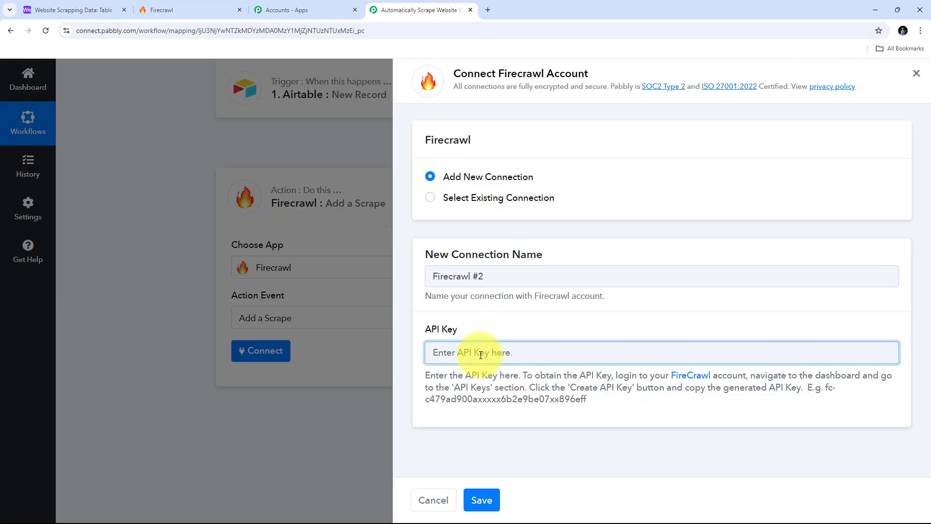
right_click(481, 354)
click(519, 244)
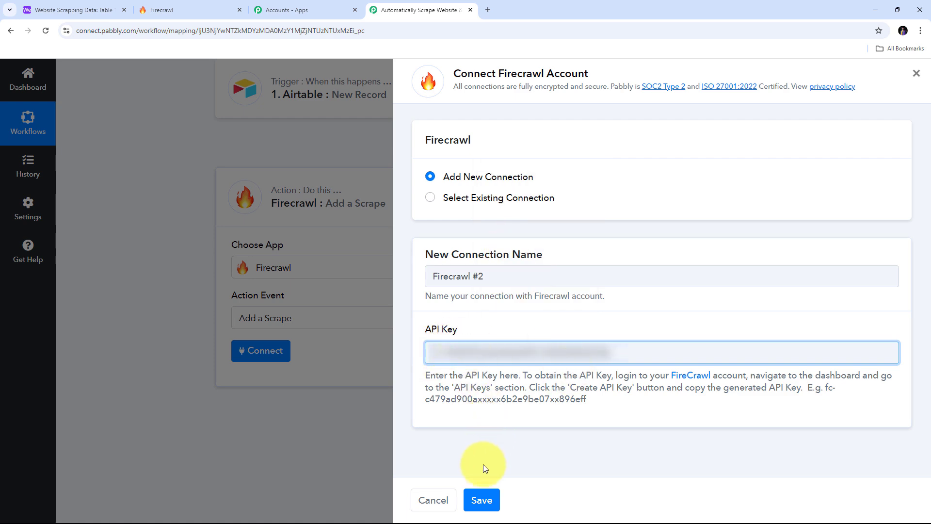
click(487, 500)
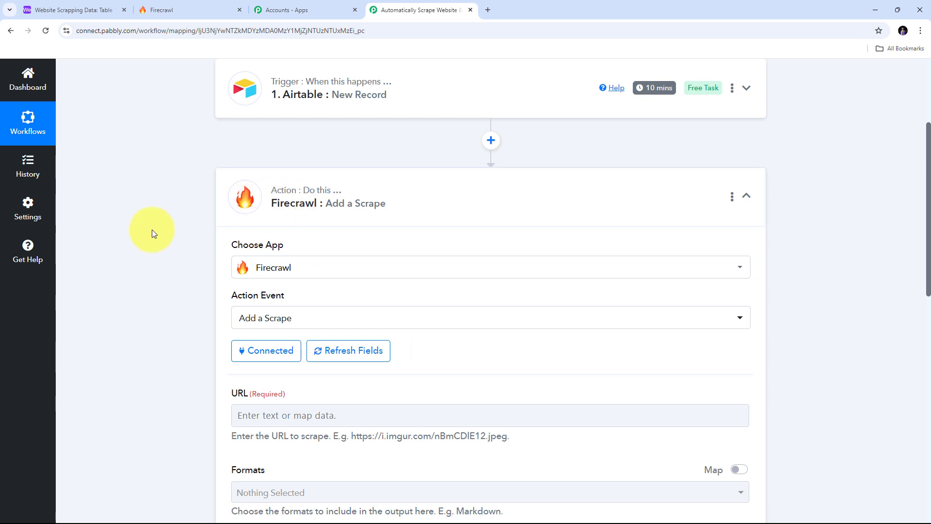
Map the scrape's URL to the Fields Website URL value from the Airtable New Record trigger.
scroll(156, 216, down, 5)
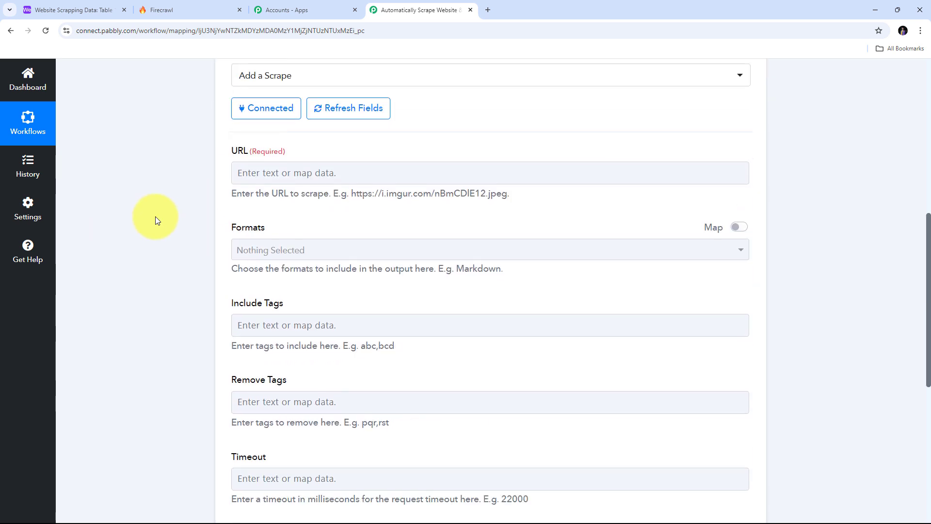
click(262, 175)
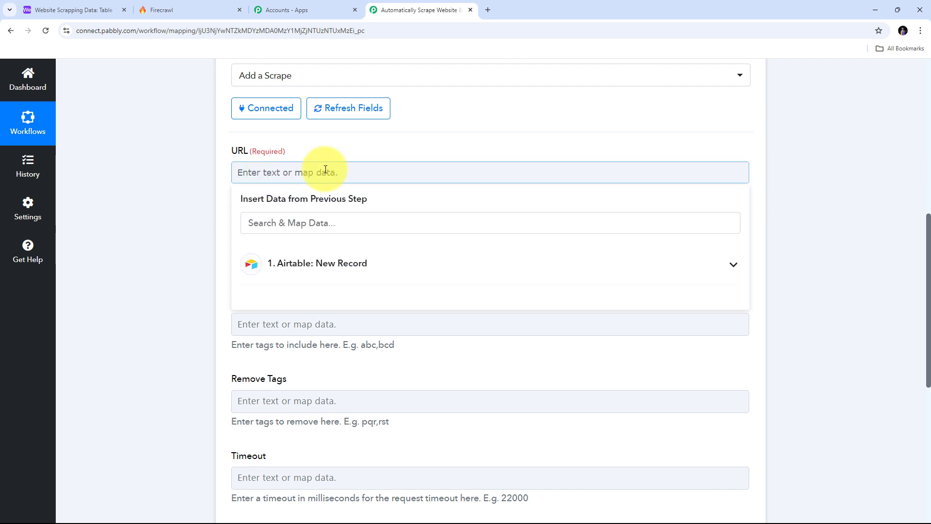
click(335, 273)
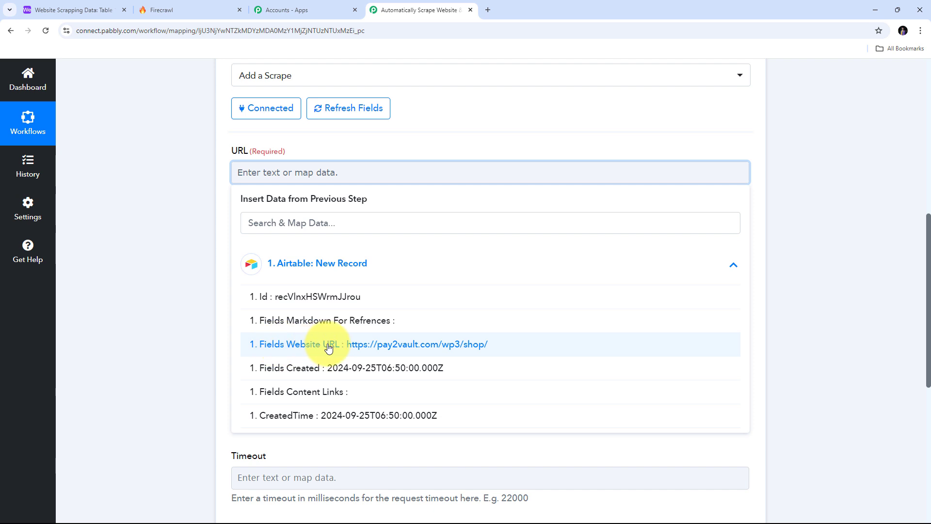
click(396, 350)
click(217, 203)
Set the scrape's output formats to Markdown and Links.
scroll(296, 208, down, 2)
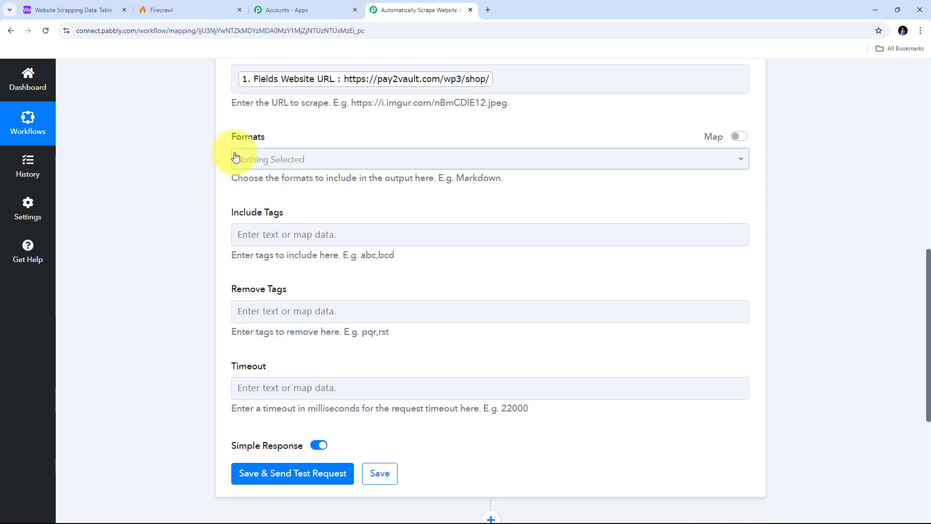
click(577, 160)
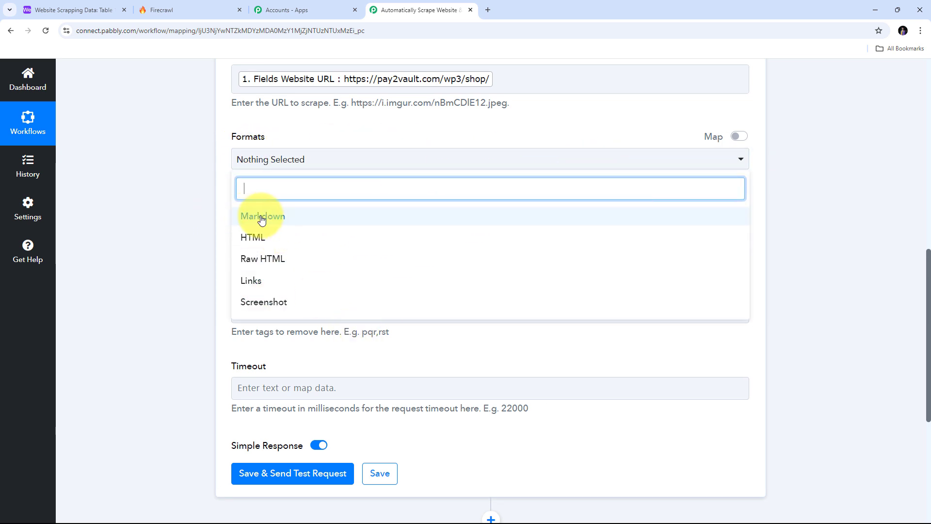
click(285, 282)
click(393, 218)
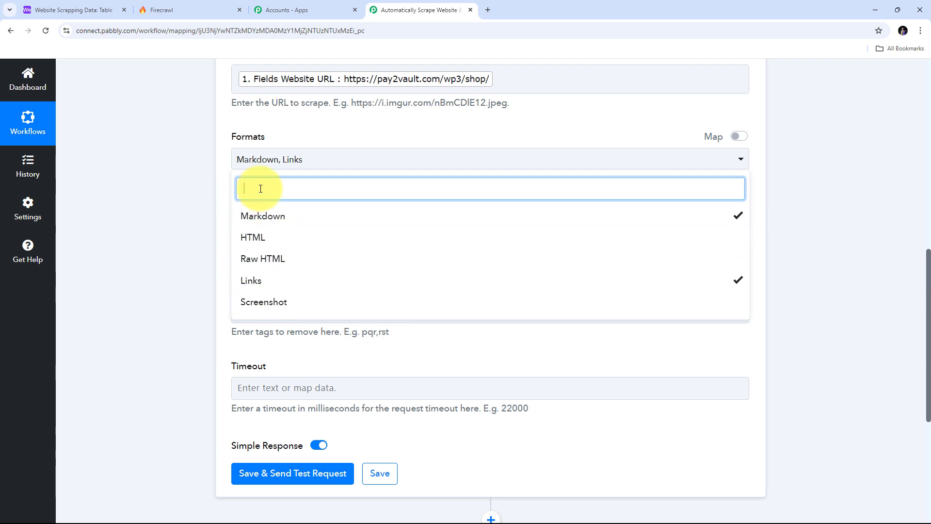
click(157, 190)
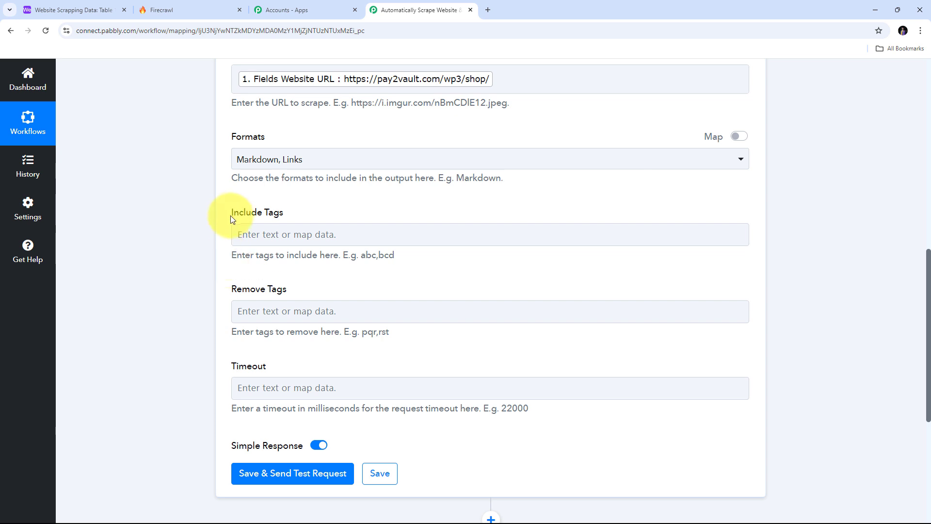
Review the scrape's mapped URL, formats and optional Include Tags, Remove Tags and Timeout fields.
click(261, 234)
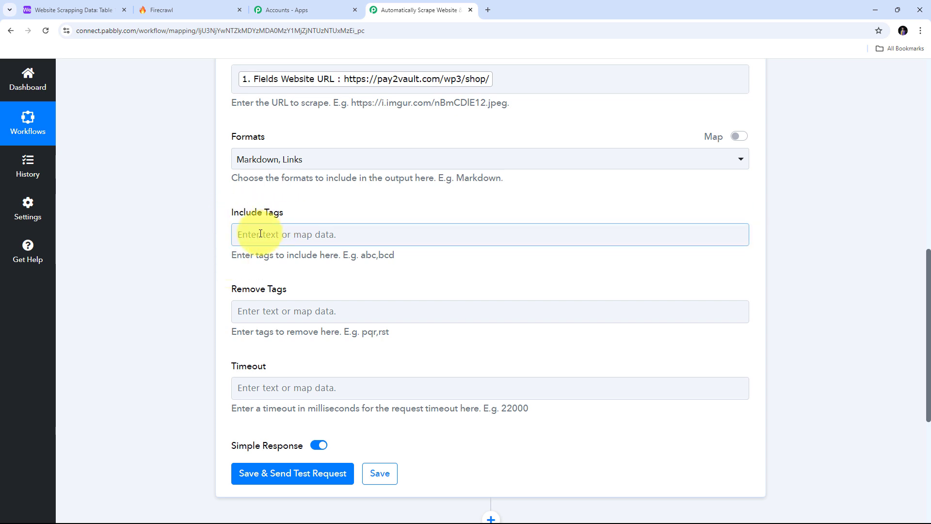
scroll(260, 234, down, 1)
click(250, 264)
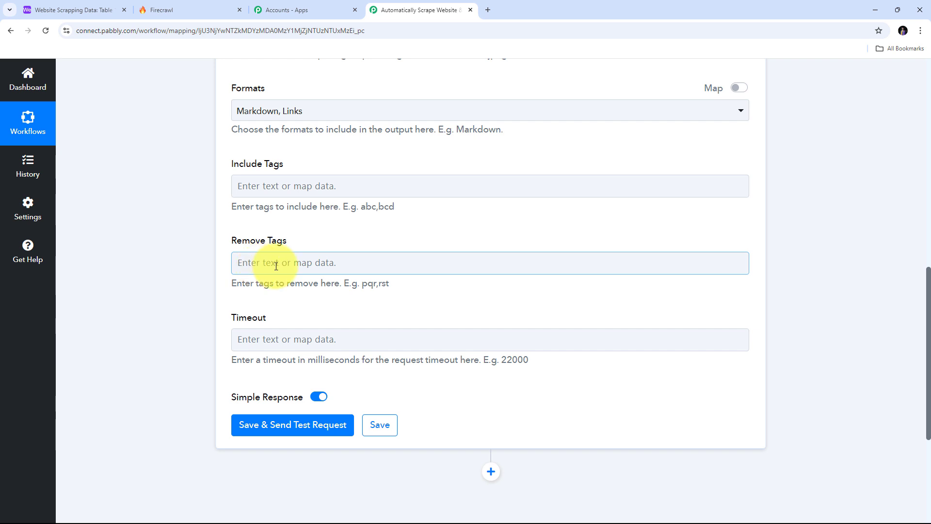
scroll(189, 244, up, 1)
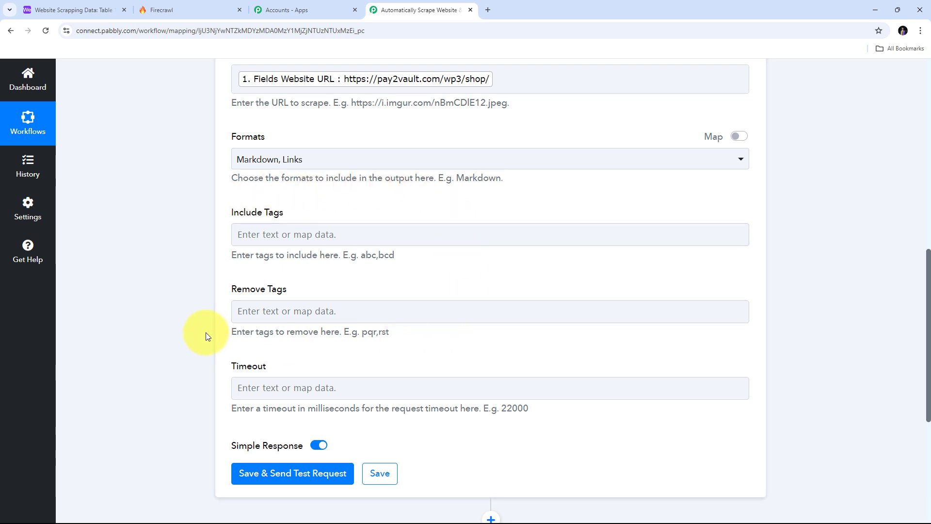
scroll(278, 288, down, 2)
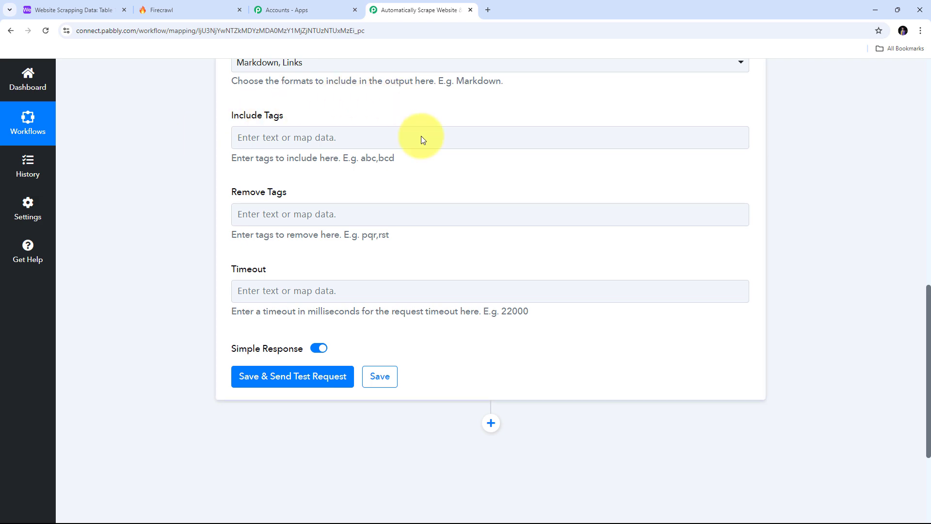
scroll(425, 232, up, 4)
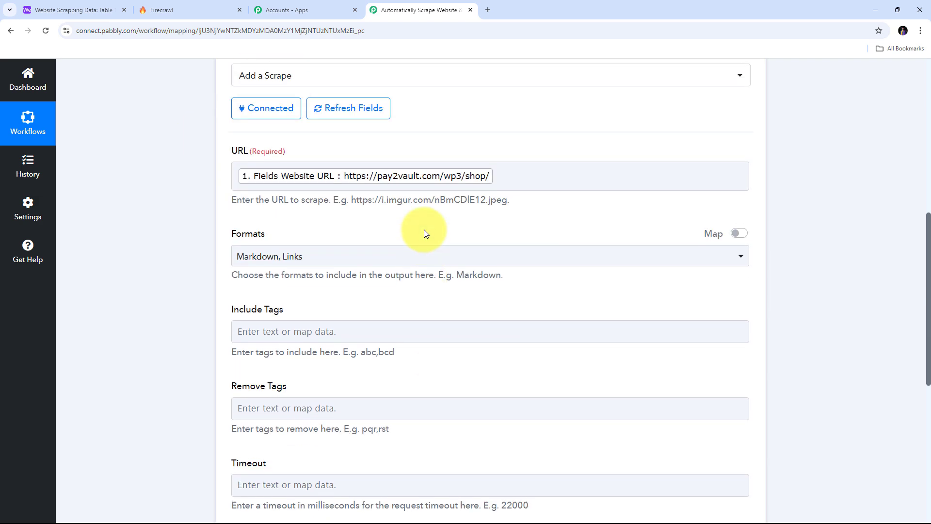
scroll(425, 232, down, 4)
scroll(424, 234, down, 3)
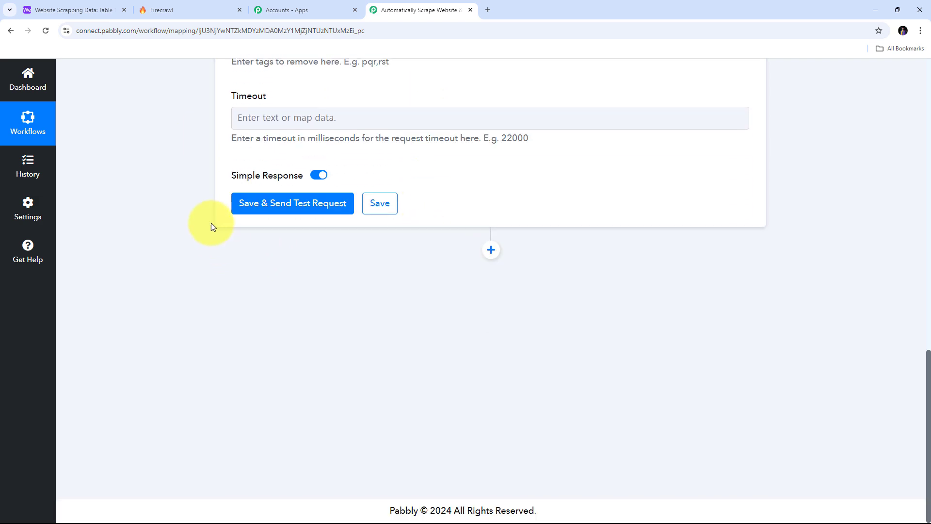
Save and test the Firecrawl scrape, and test it again with Simple Response turned off.
click(286, 204)
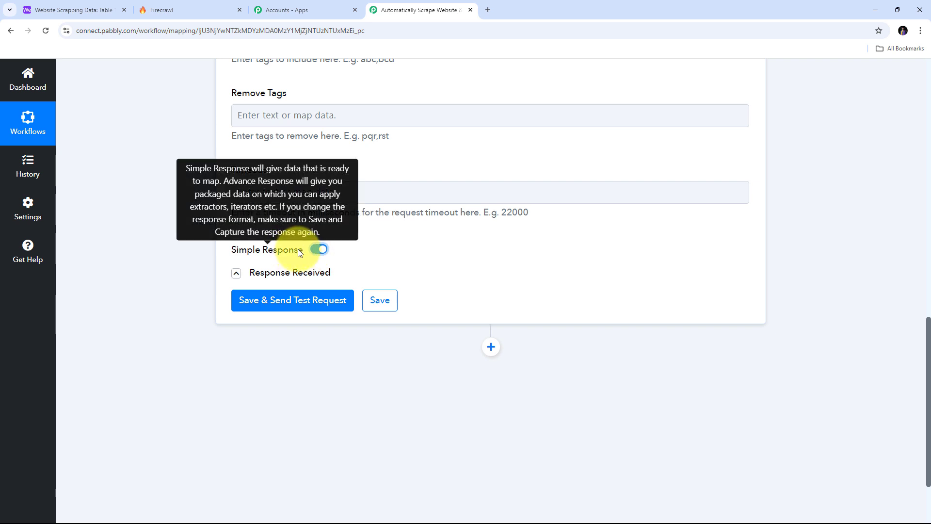
click(319, 249)
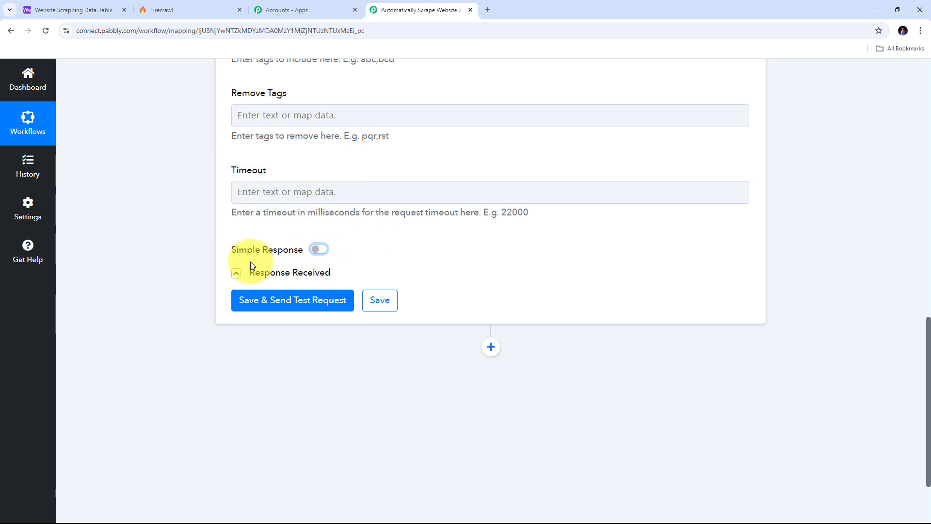
click(262, 302)
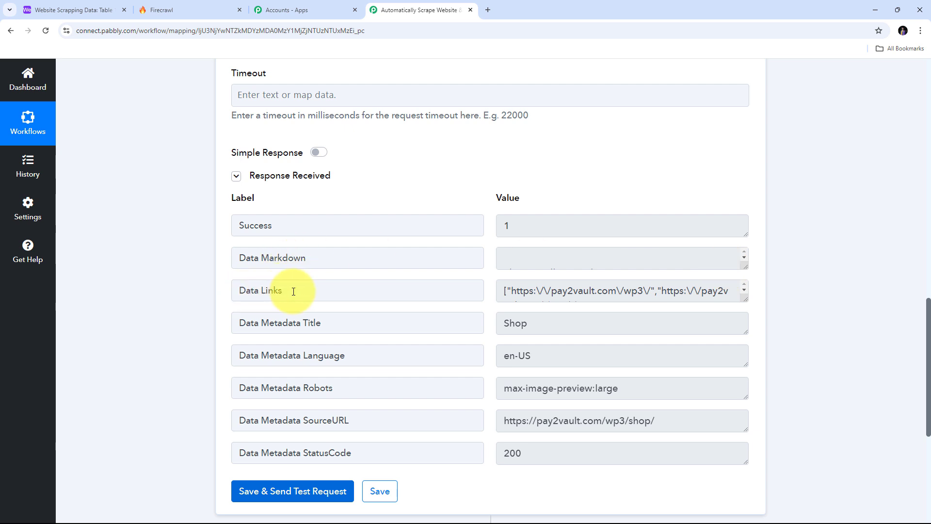
Enlarge the Data Markdown value in the Firecrawl response and examine the scraped product content.
drag(744, 266, 742, 449)
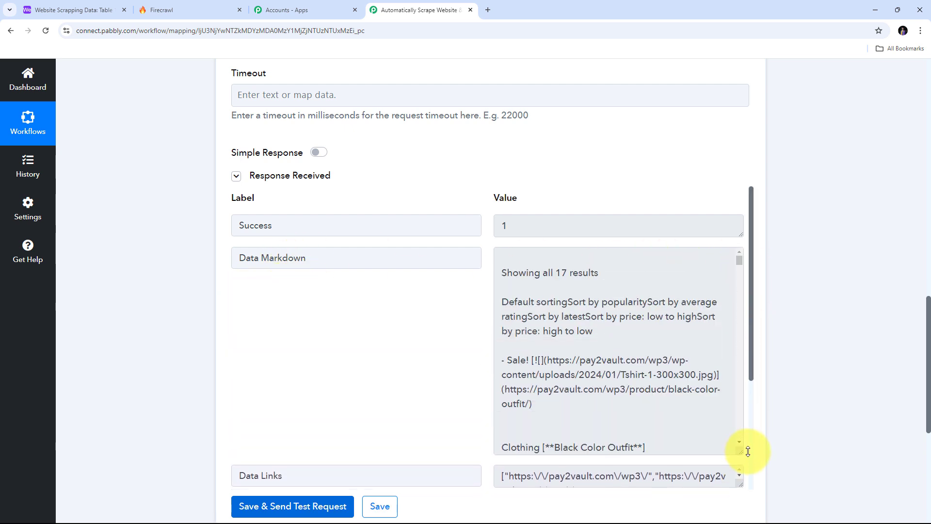
scroll(605, 281, down, 20)
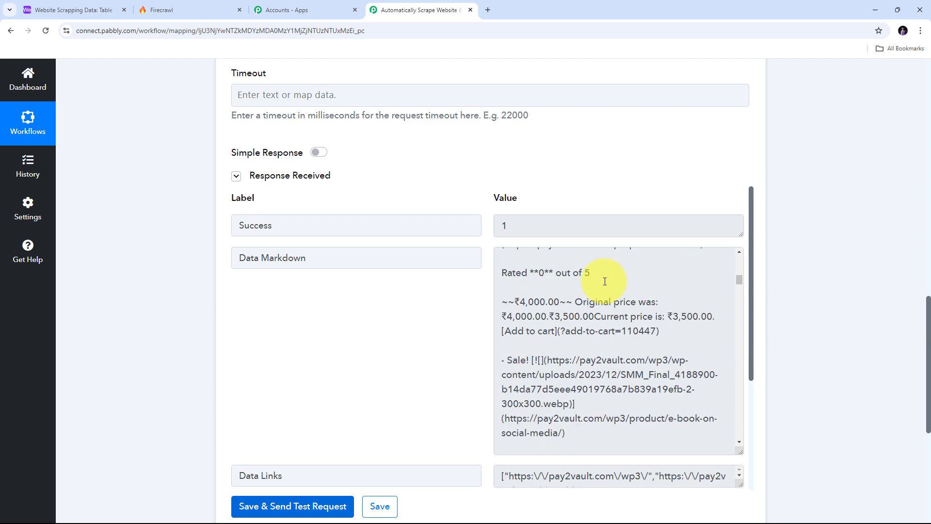
scroll(605, 282, down, 20)
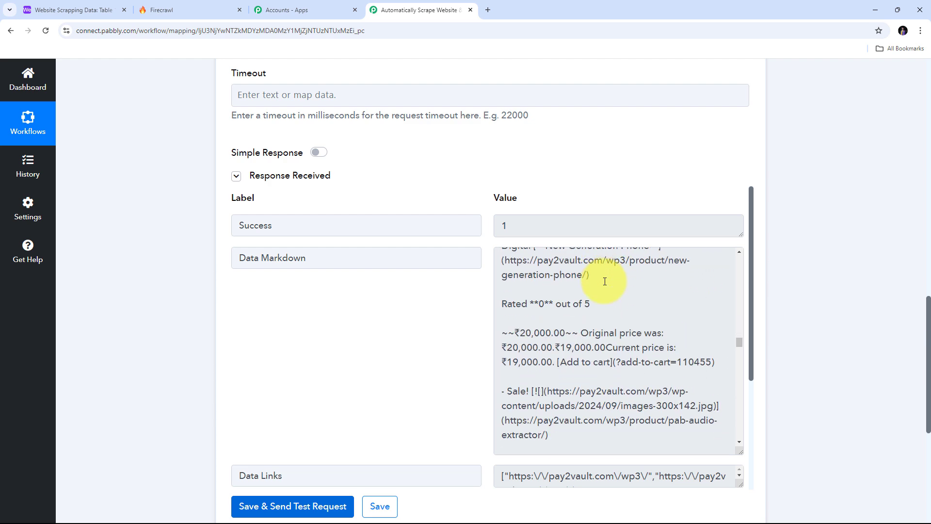
scroll(605, 281, down, 20)
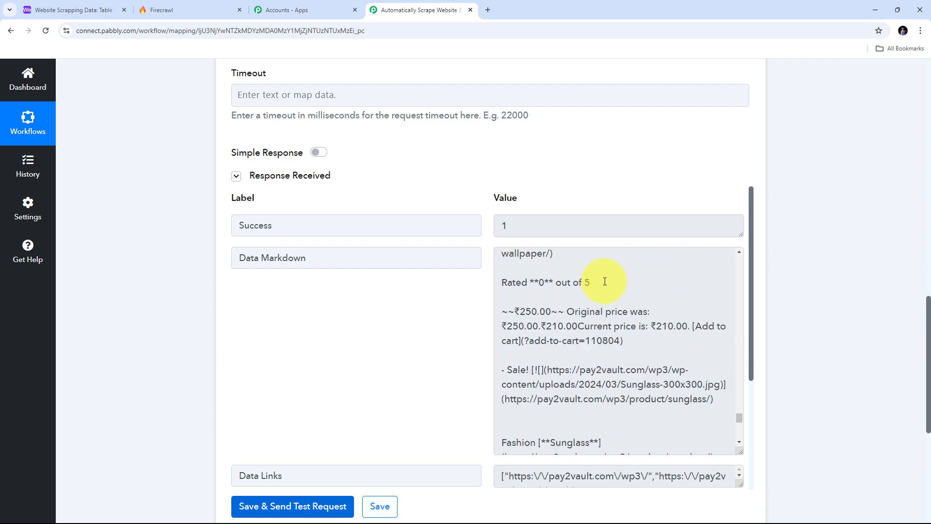
scroll(403, 275, up, 3)
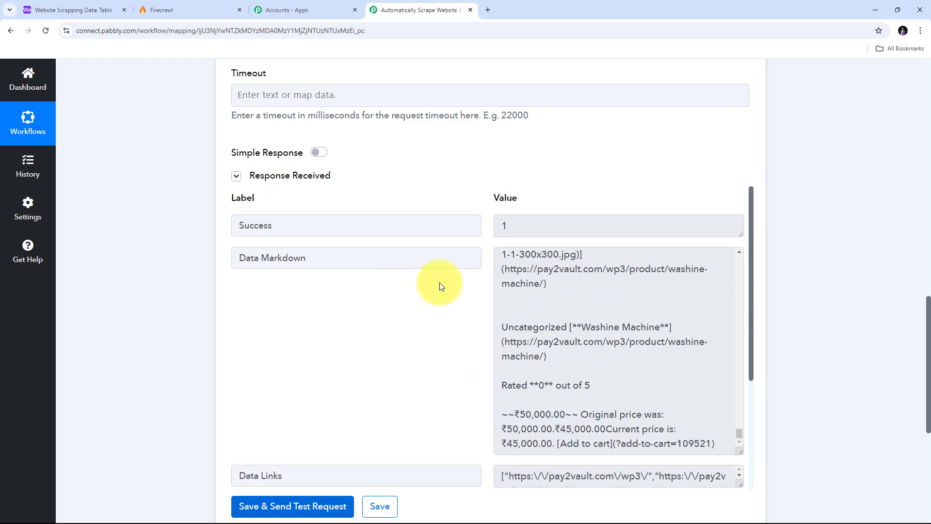
scroll(537, 289, up, 5)
scroll(536, 289, up, 5)
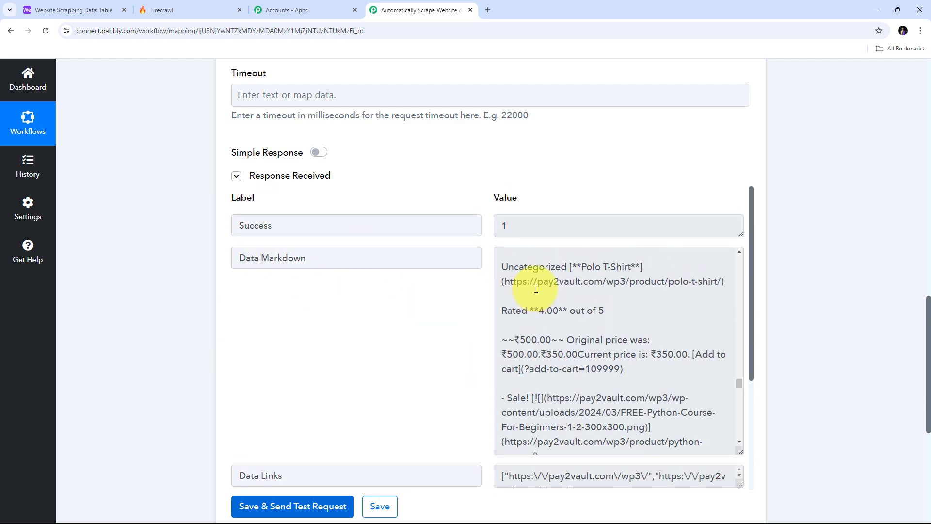
scroll(400, 260, down, 4)
scroll(398, 257, up, 2)
Enlarge the Data Links value in the Firecrawl response and examine the scraped page links.
scroll(397, 260, down, 2)
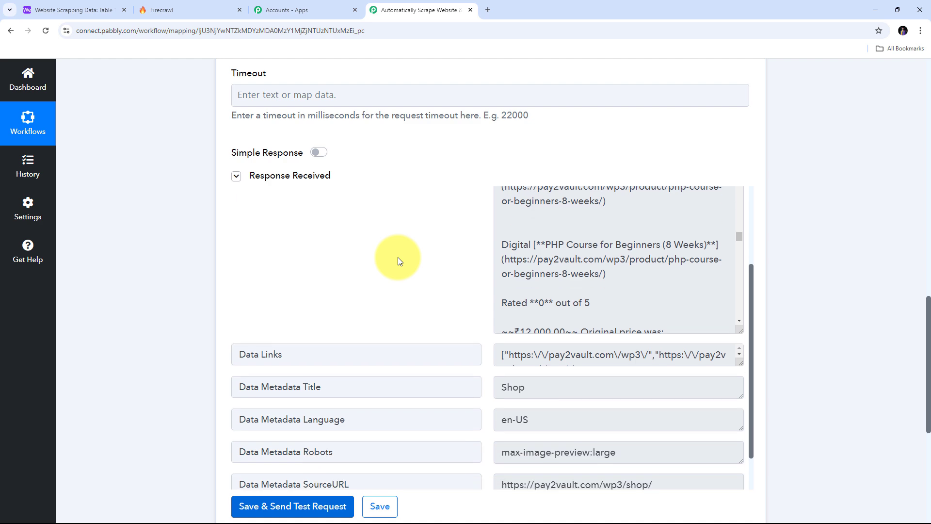
drag(741, 314, 741, 480)
scroll(603, 330, down, 10)
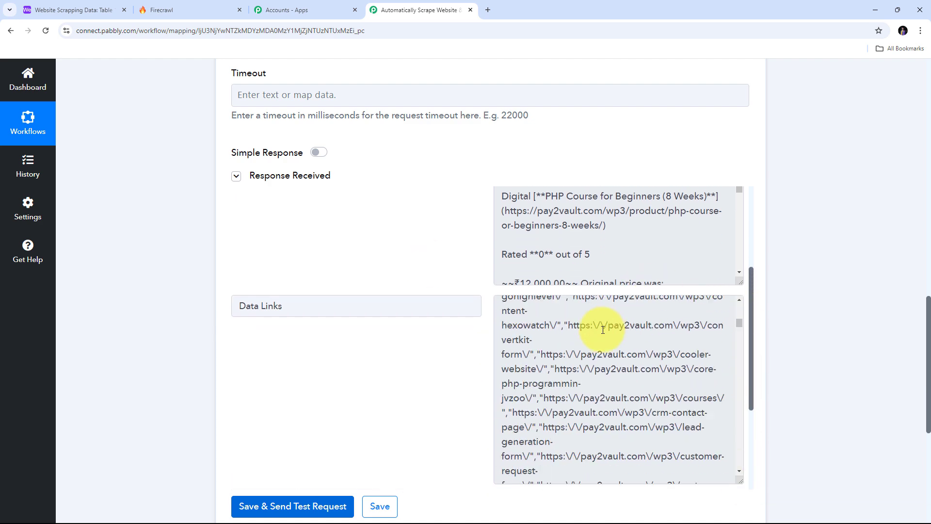
scroll(603, 330, down, 15)
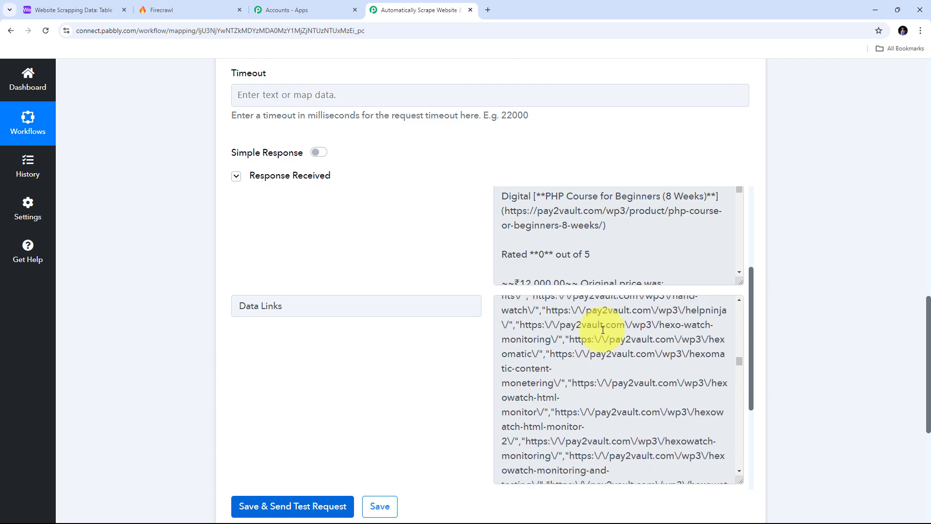
scroll(603, 330, up, 12)
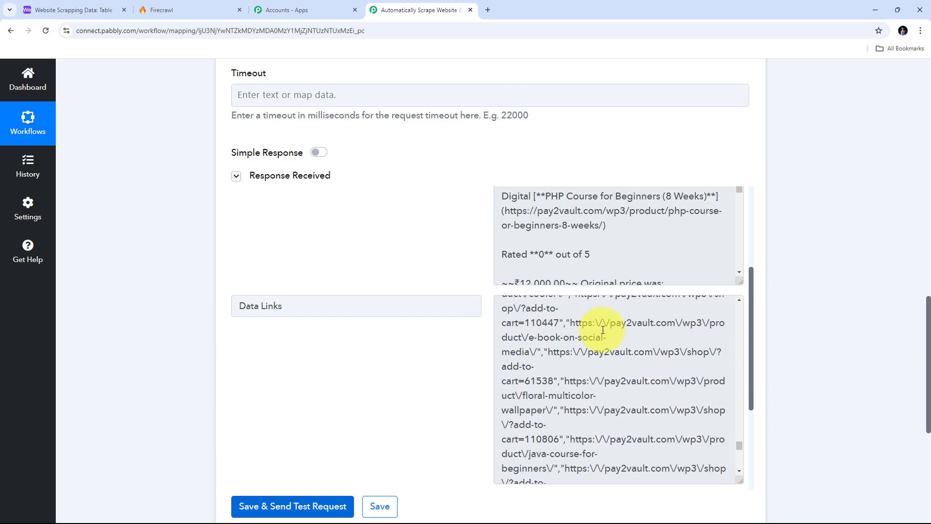
scroll(603, 330, up, 12)
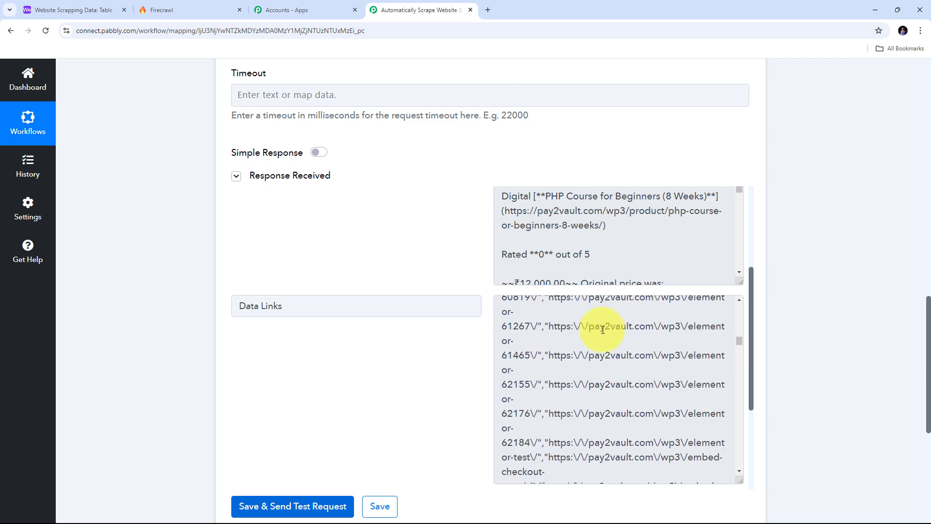
Examine the beginning and end of the Data Links value to find the brackets and quotes enclosing the links.
scroll(603, 330, up, 10)
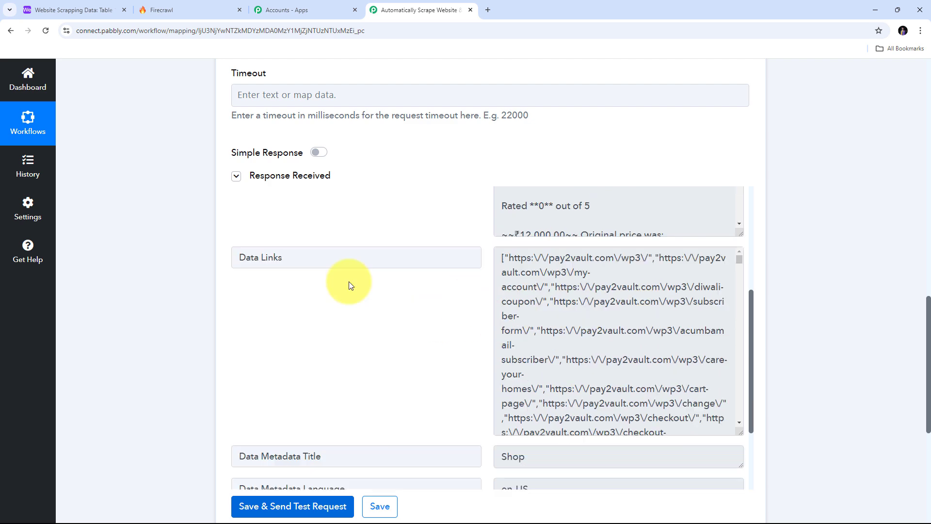
scroll(349, 286, down, 1)
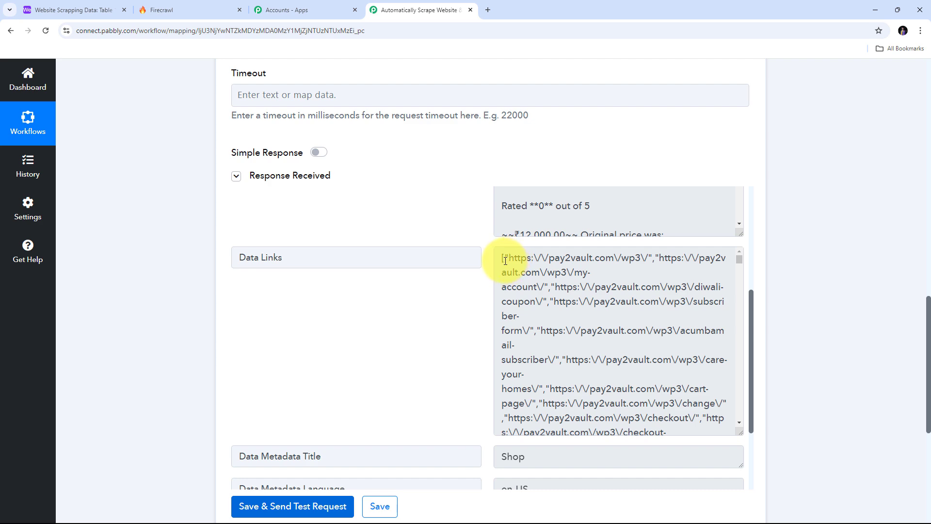
scroll(530, 270, down, 10)
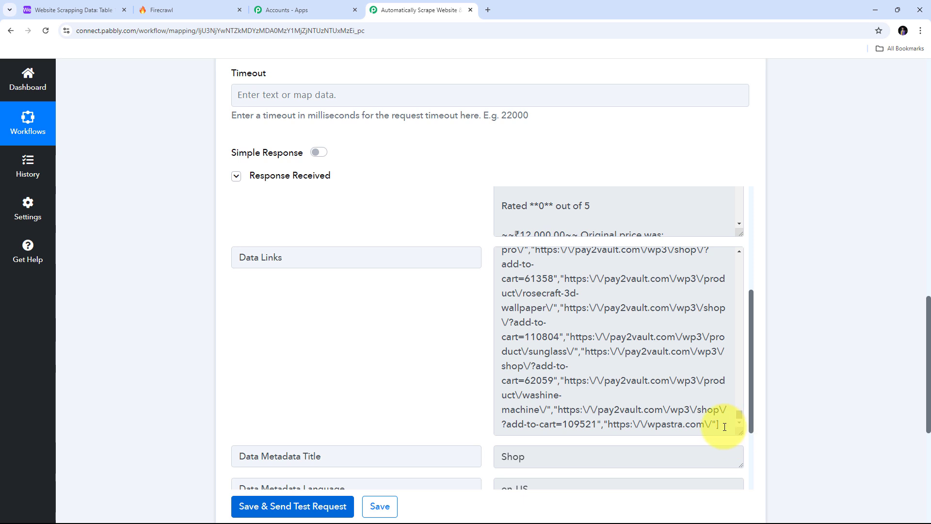
scroll(574, 324, up, 3)
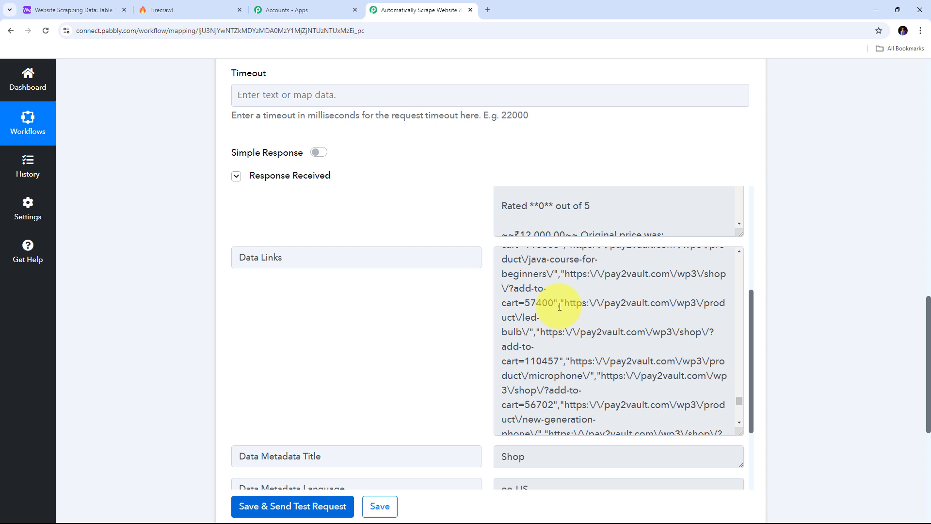
scroll(787, 250, down, 3)
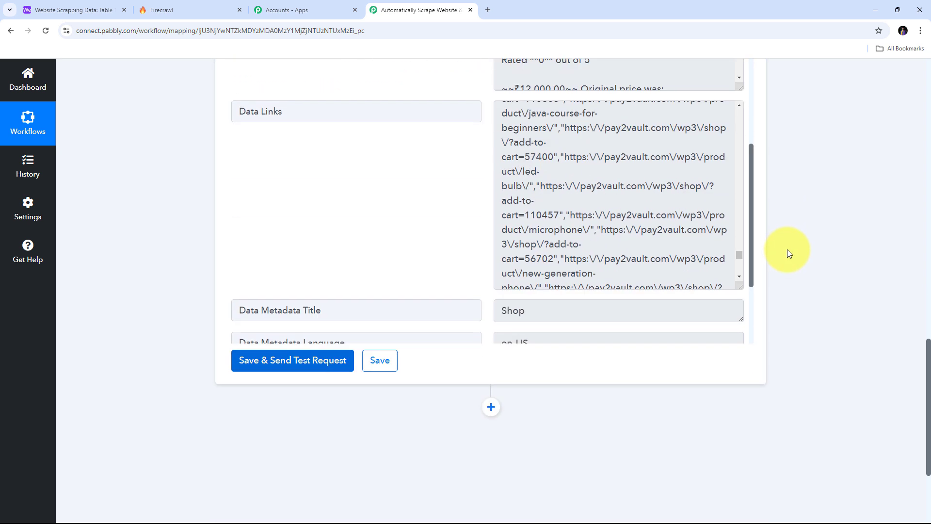
scroll(787, 249, up, 2)
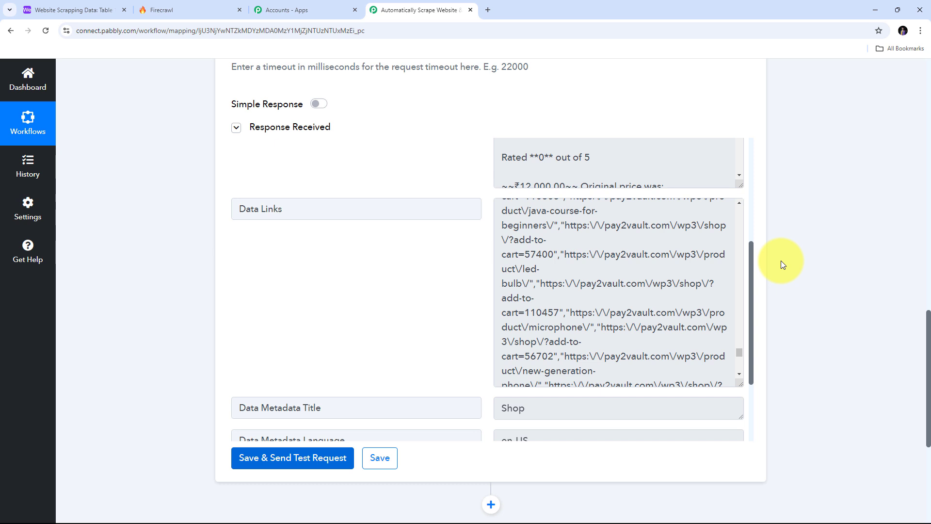
Add a Text Formatter (Pabbly) action after the Firecrawl scrape with the Text Parser event, and connect it.
scroll(781, 264, down, 5)
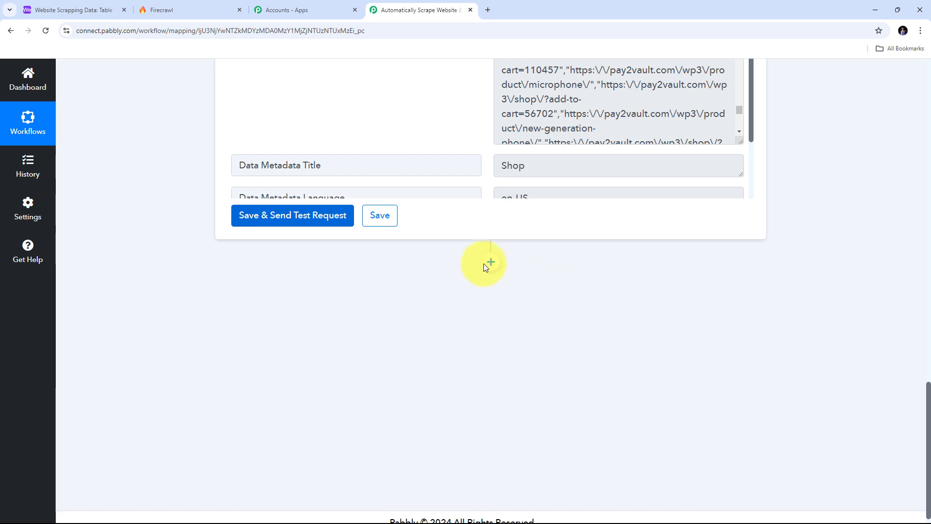
click(487, 263)
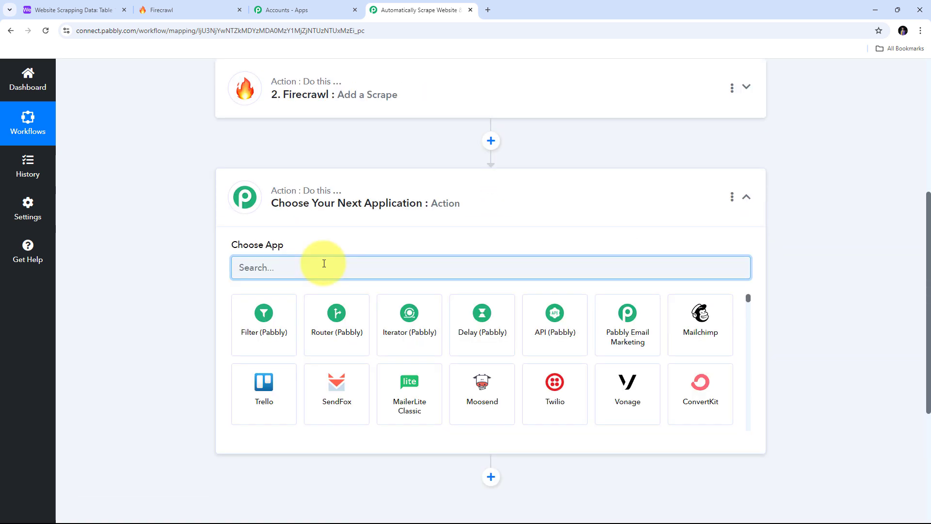
text(Text)
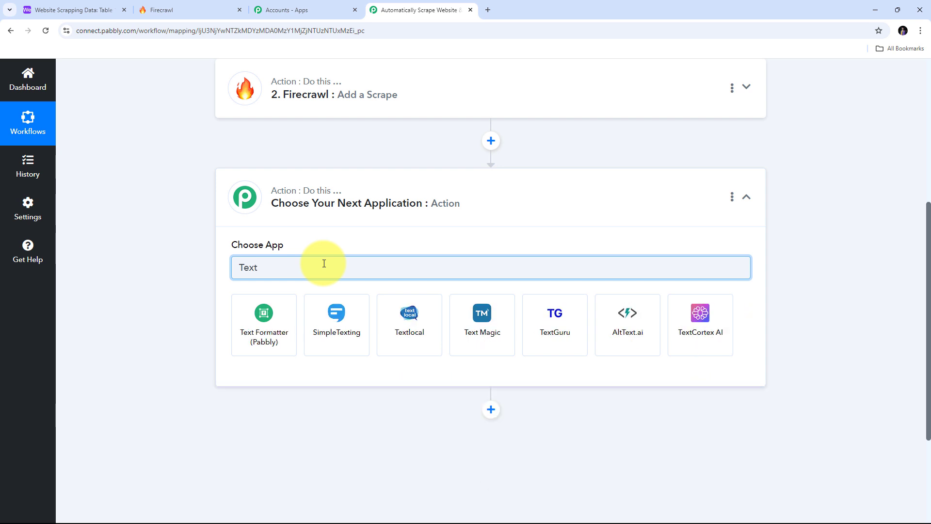
click(270, 324)
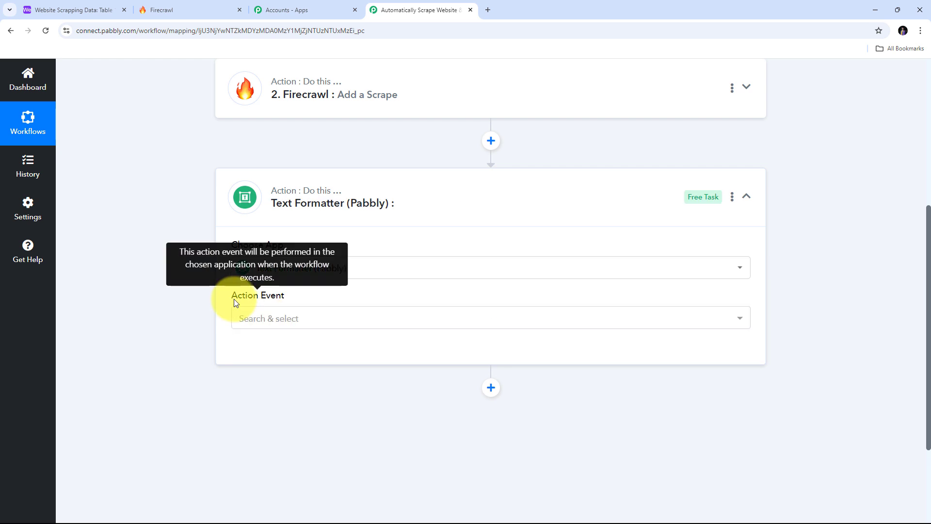
click(433, 318)
scroll(307, 234, down, 1)
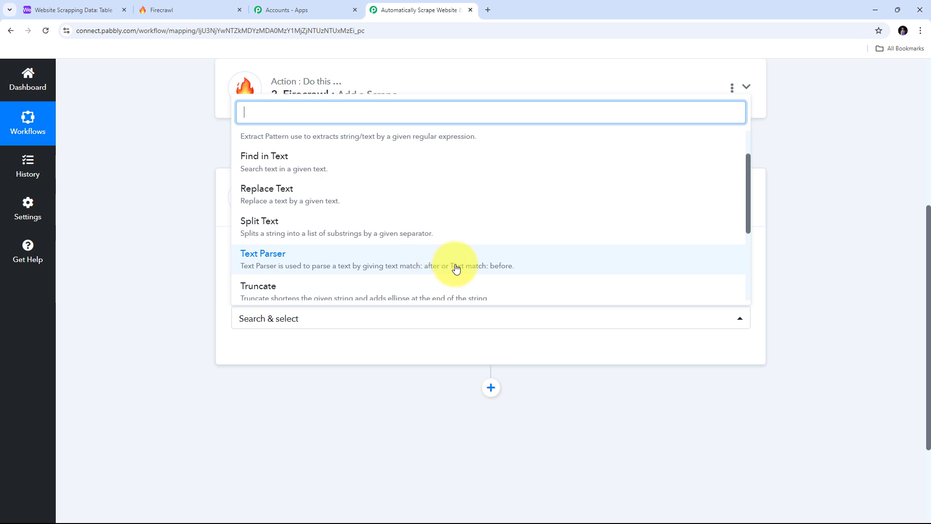
click(320, 265)
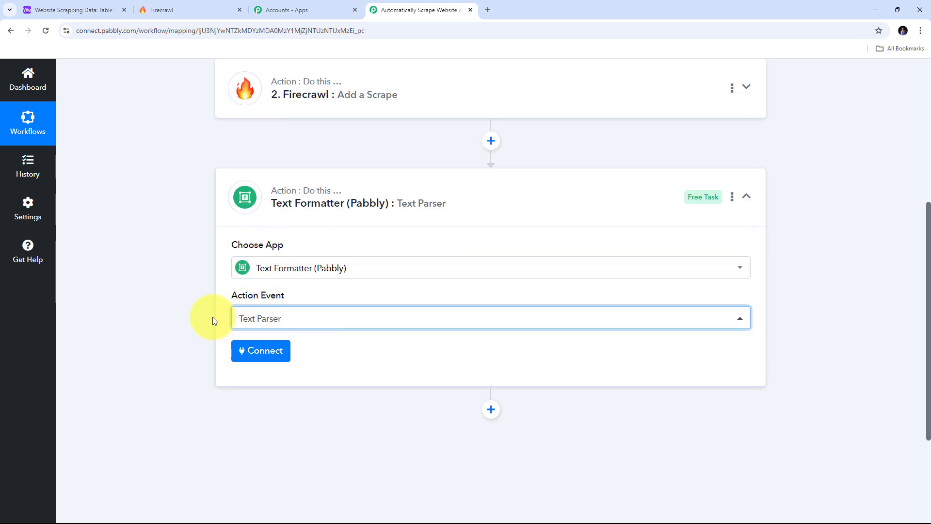
click(260, 355)
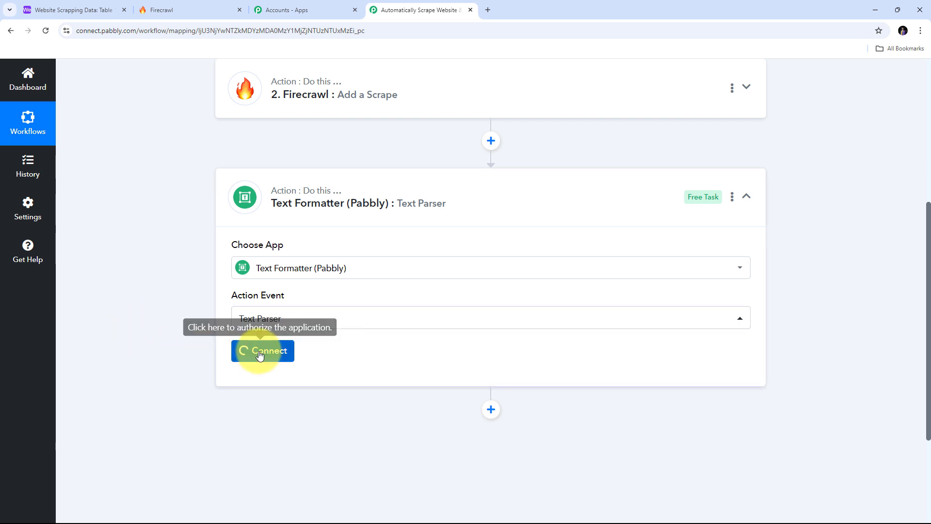
Map Data Links from the Firecrawl scrape into the Text Parser's Text field.
scroll(450, 250, down, 3)
scroll(450, 251, down, 1)
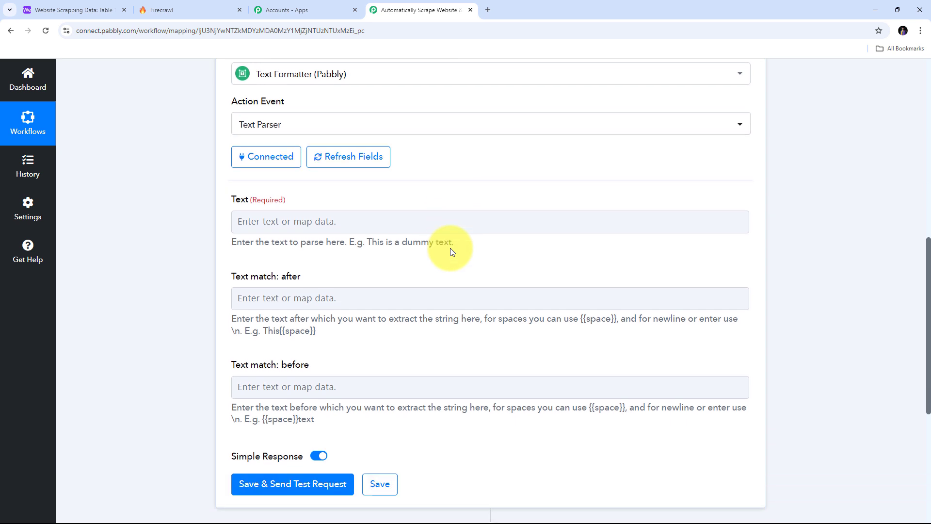
click(270, 216)
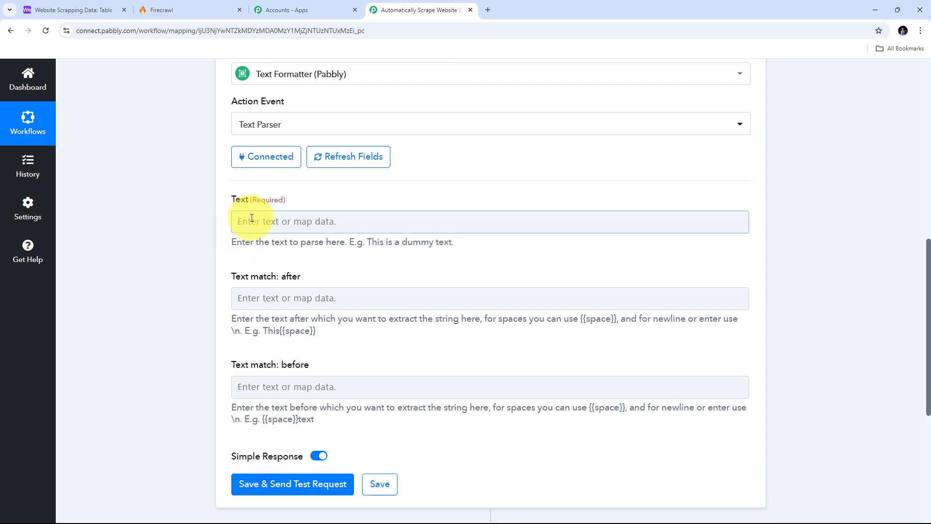
click(286, 221)
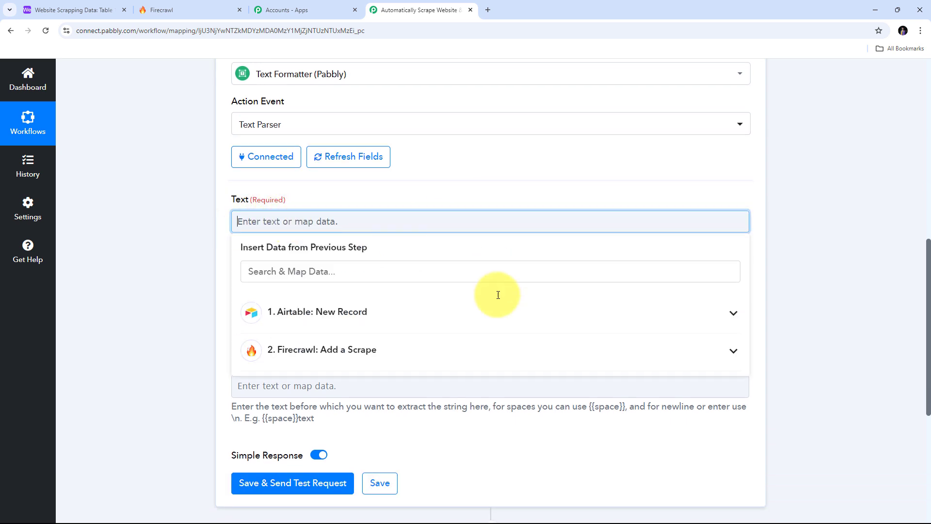
click(394, 350)
scroll(485, 373, down, 1)
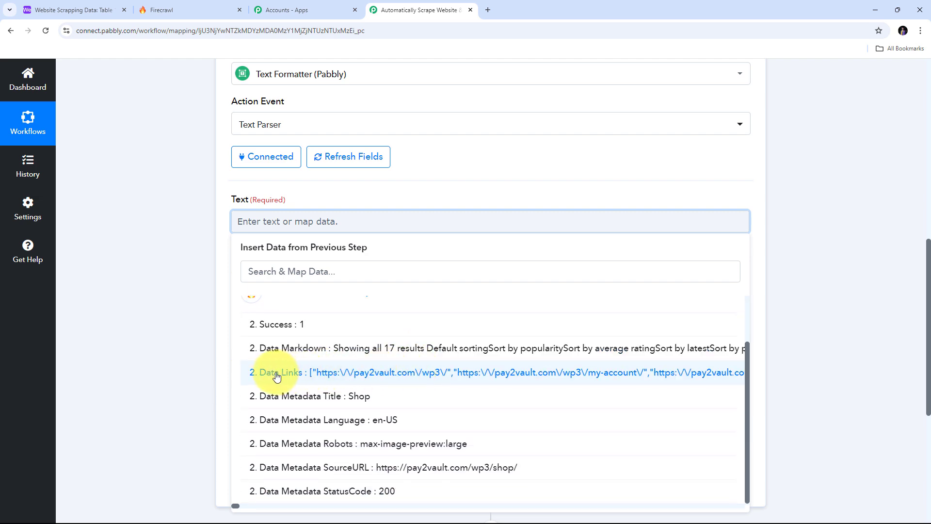
click(369, 374)
click(176, 261)
scroll(332, 279, up, 5)
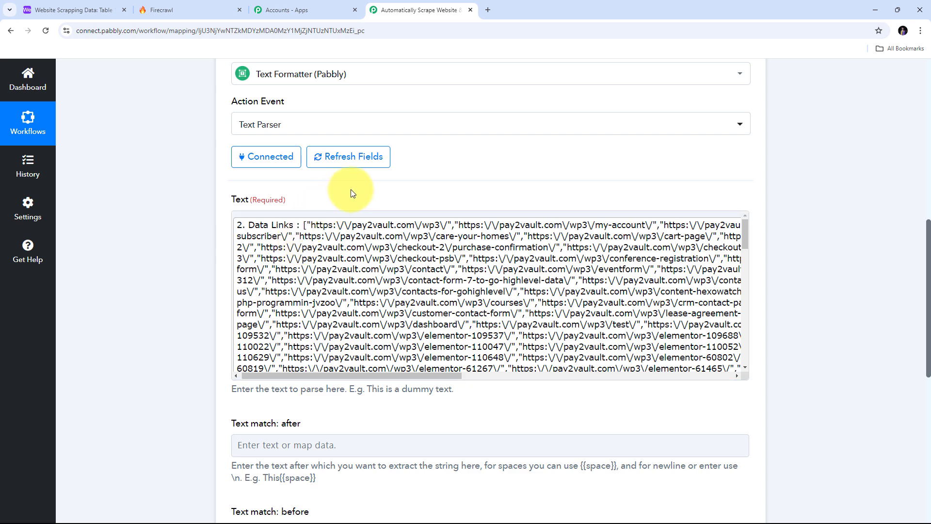
Set the Text Parser's "Text match: after" value to [".
click(298, 435)
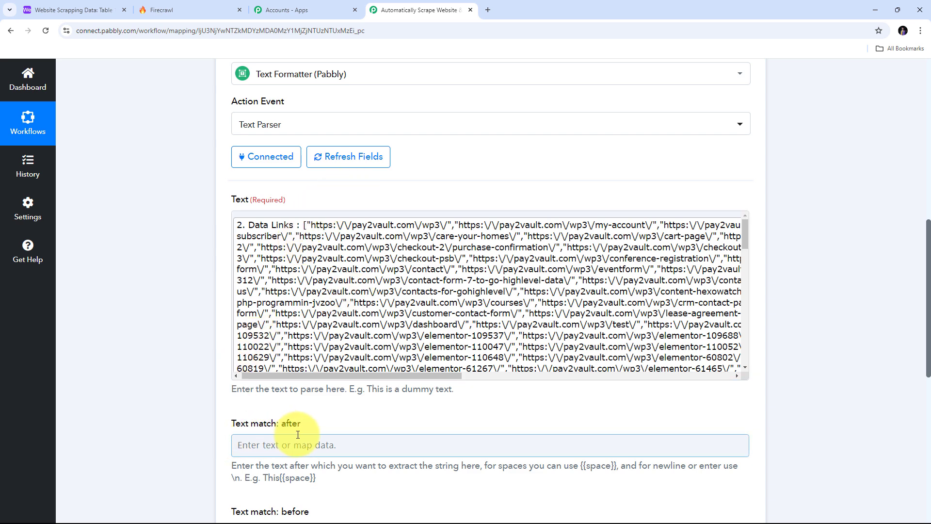
click(295, 260)
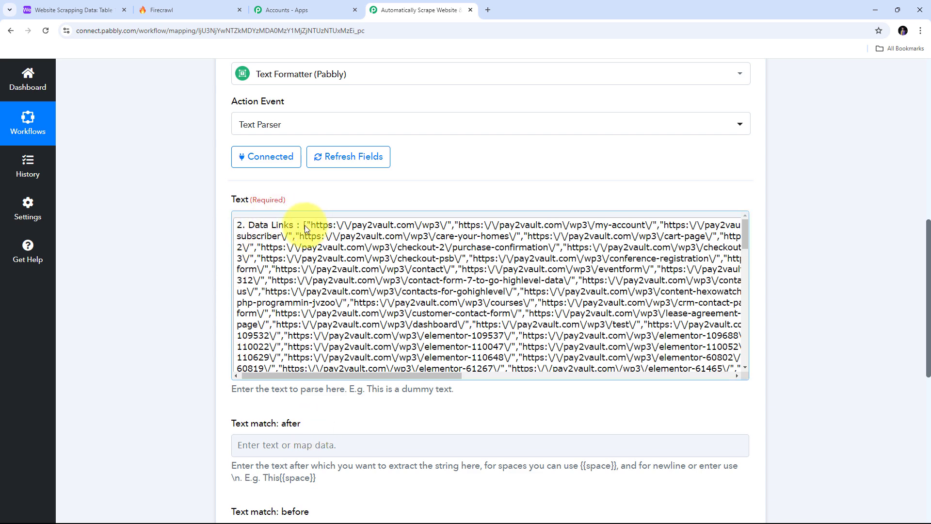
click(267, 443)
text([")
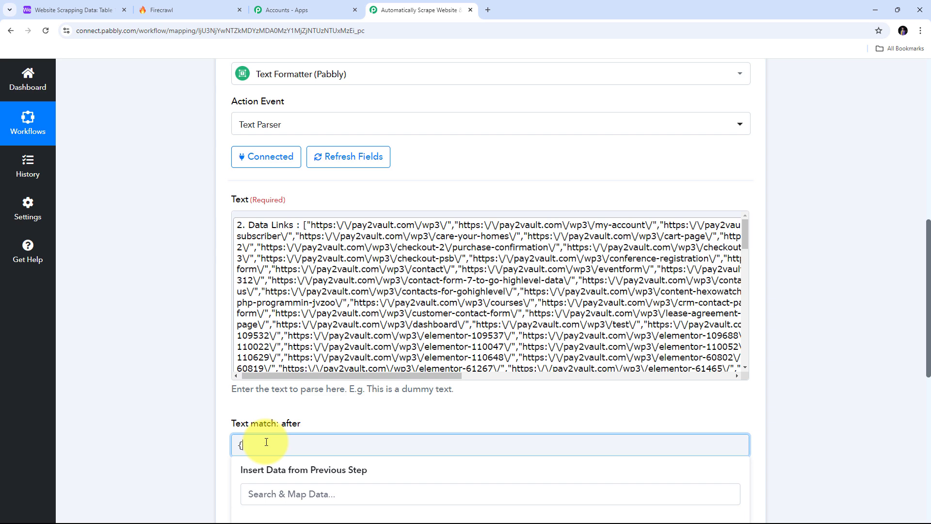
scroll(262, 439, down, 1)
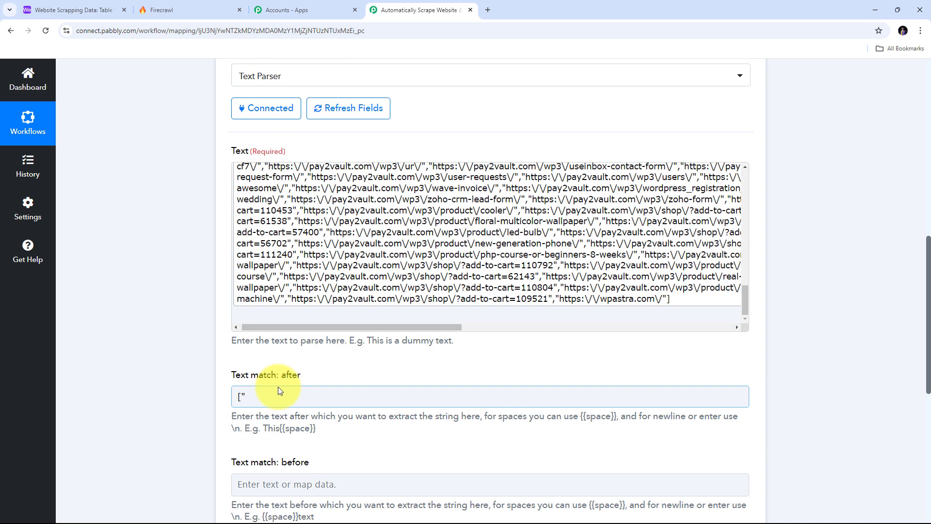
Set the Text Parser's "Text match: before" value to "].
scroll(278, 386, down, 1)
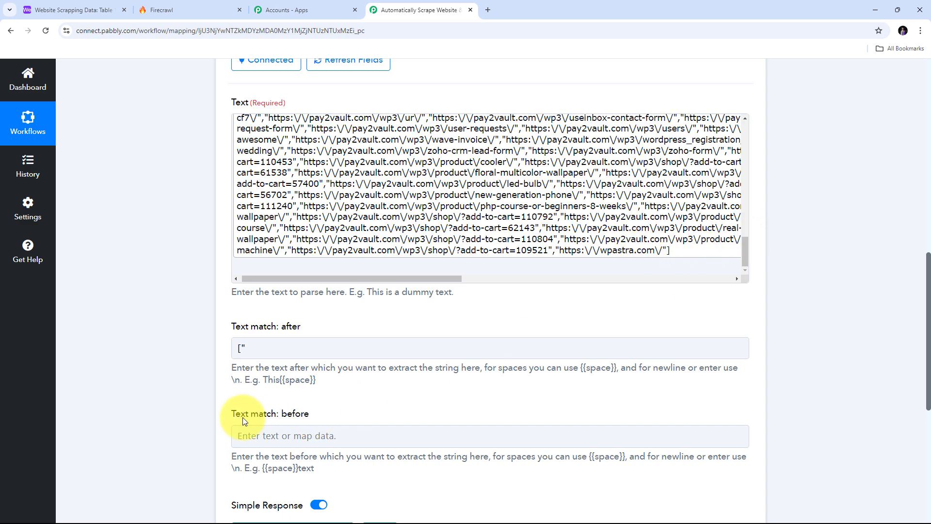
scroll(345, 373, down, 1)
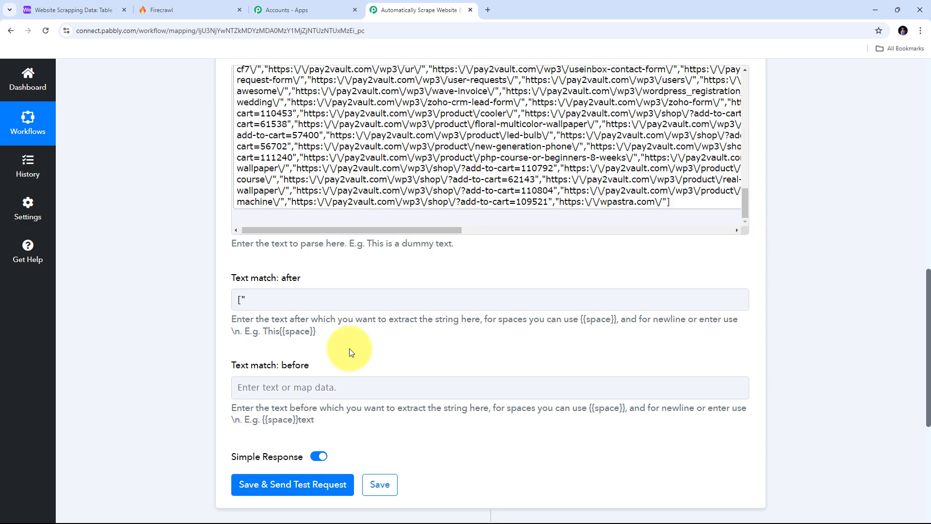
click(267, 388)
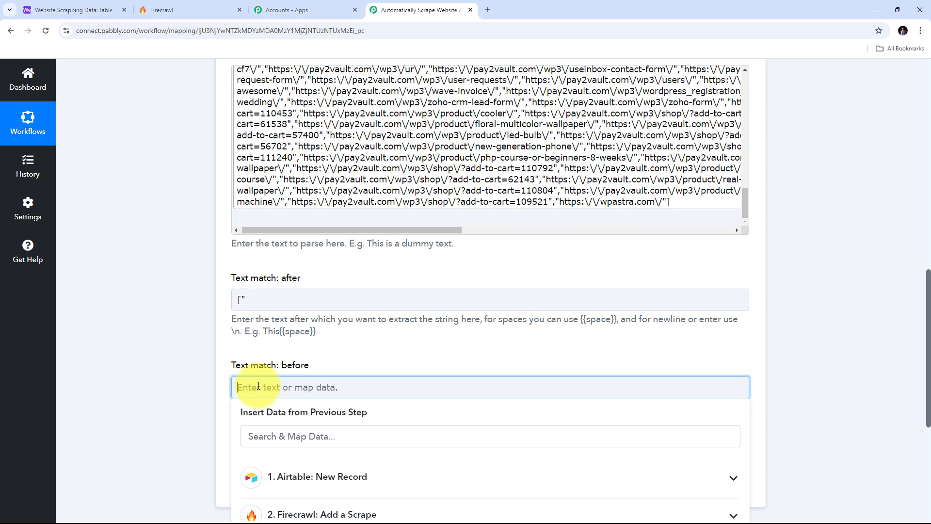
text(")
click(339, 361)
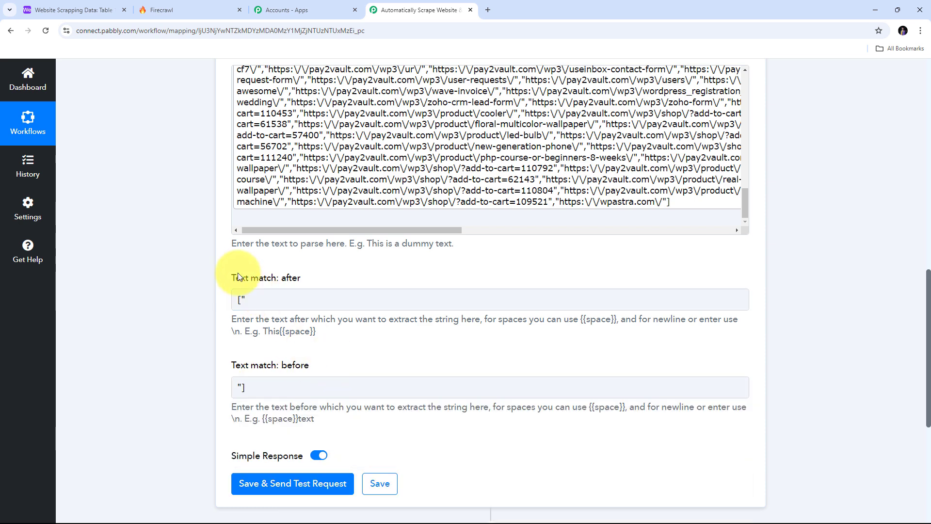
click(371, 301)
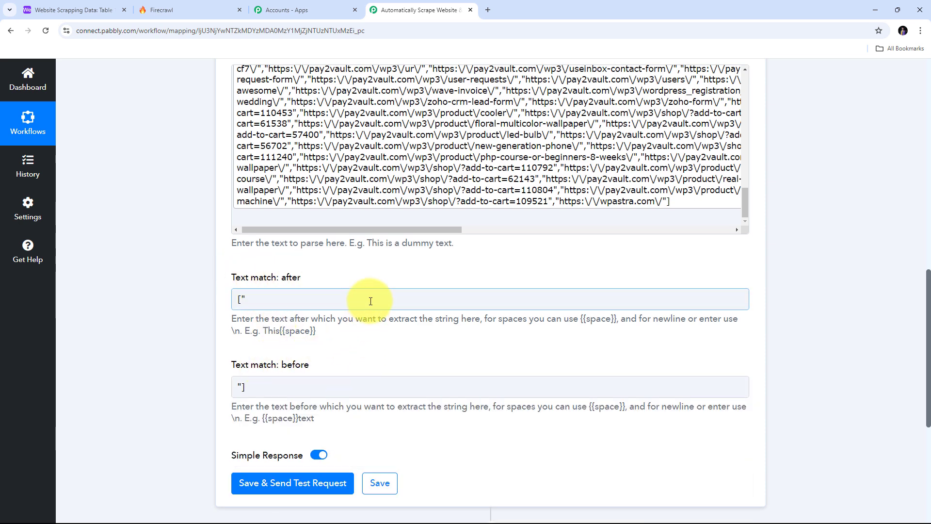
Save the Text Parser step and send a test request.
scroll(473, 359, down, 3)
click(474, 360)
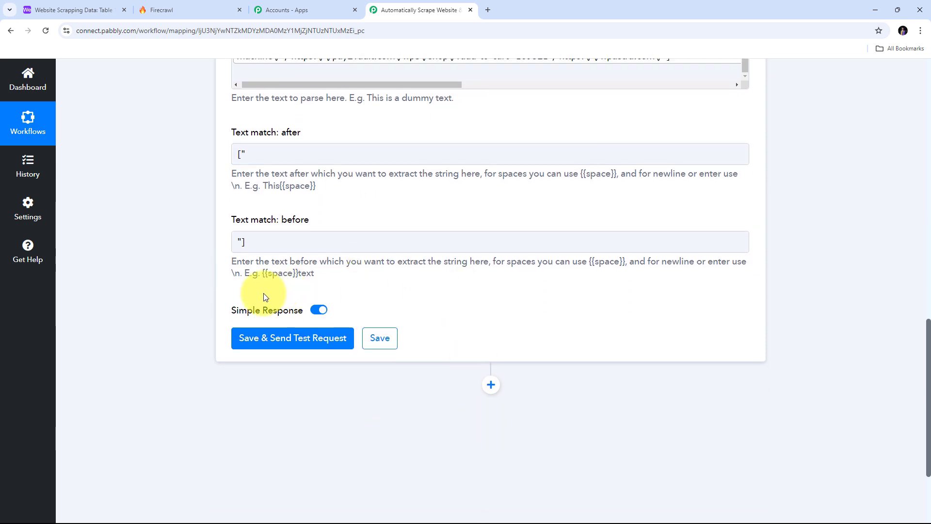
click(297, 342)
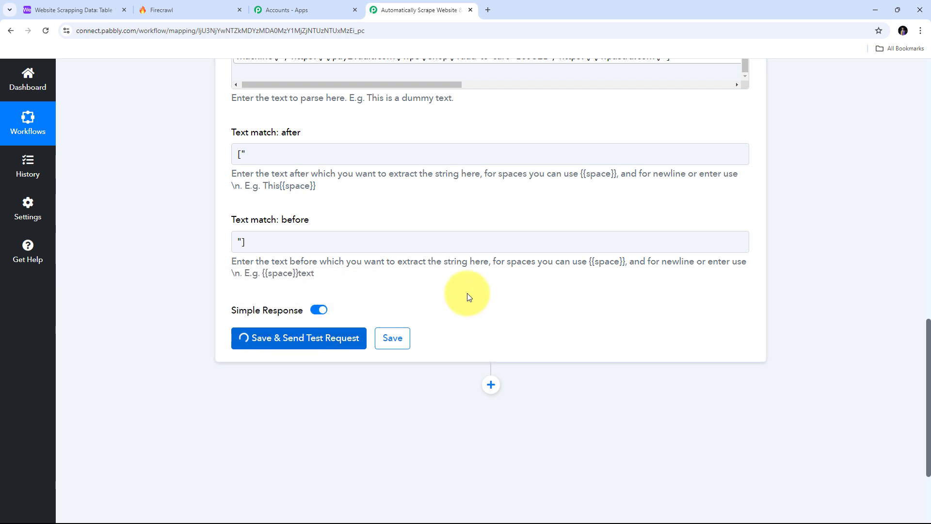
scroll(746, 271, down, 3)
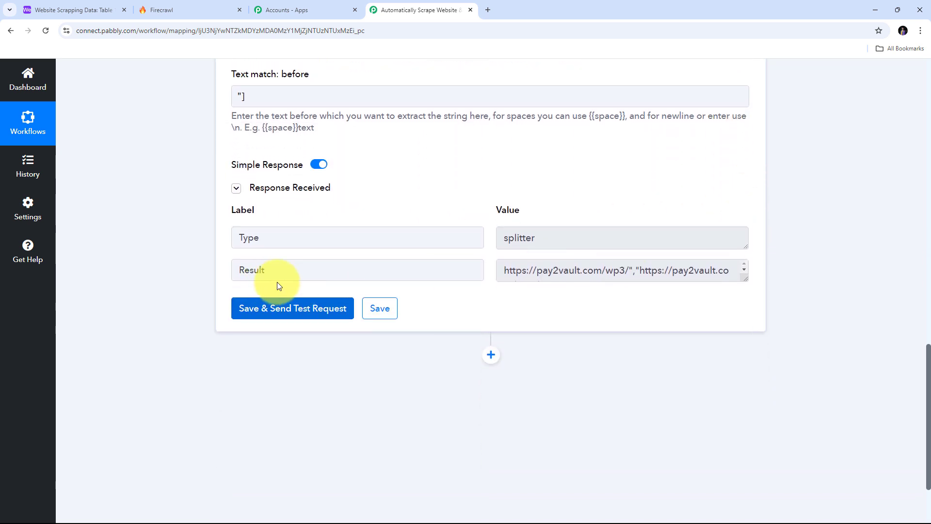
Enlarge the Result value in the Text Parser response and examine the extracted links.
drag(743, 279, 744, 469)
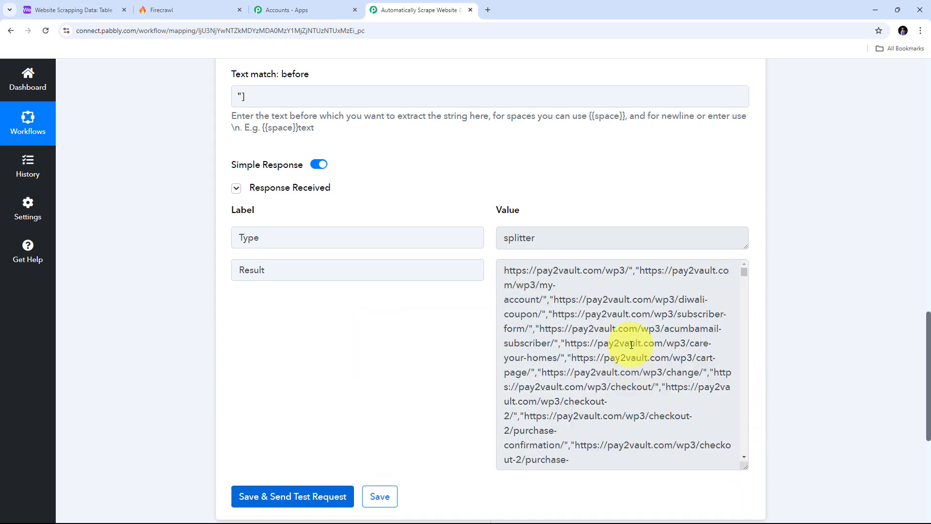
scroll(631, 321, down, 5)
scroll(632, 322, down, 5)
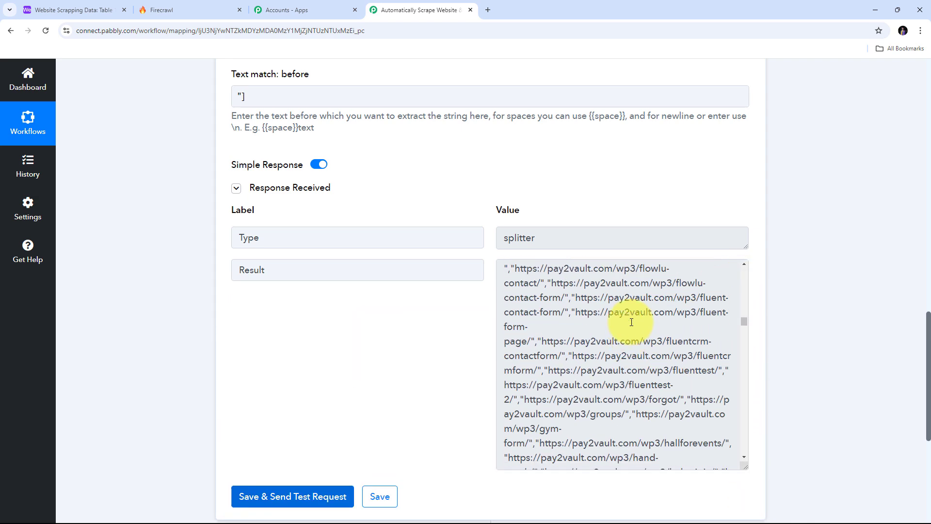
scroll(631, 322, up, 6)
scroll(631, 322, up, 5)
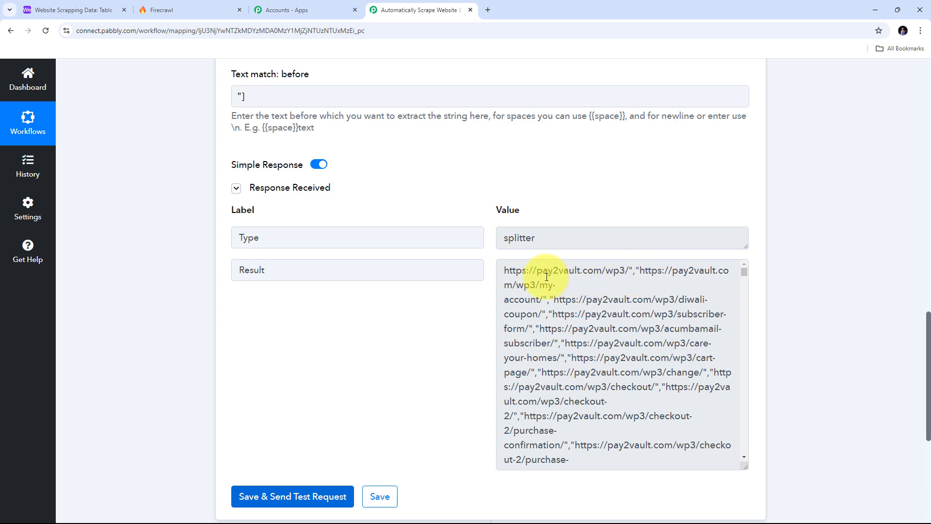
Add a Text Formatter (Pabbly) action after the Text Parser step with the Replace Text event and connect it.
scroll(428, 199, down, 6)
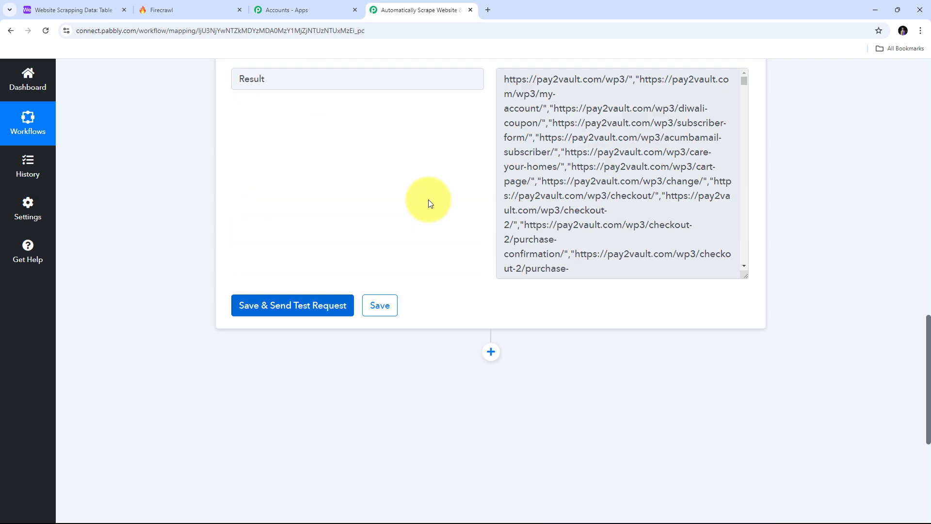
click(490, 254)
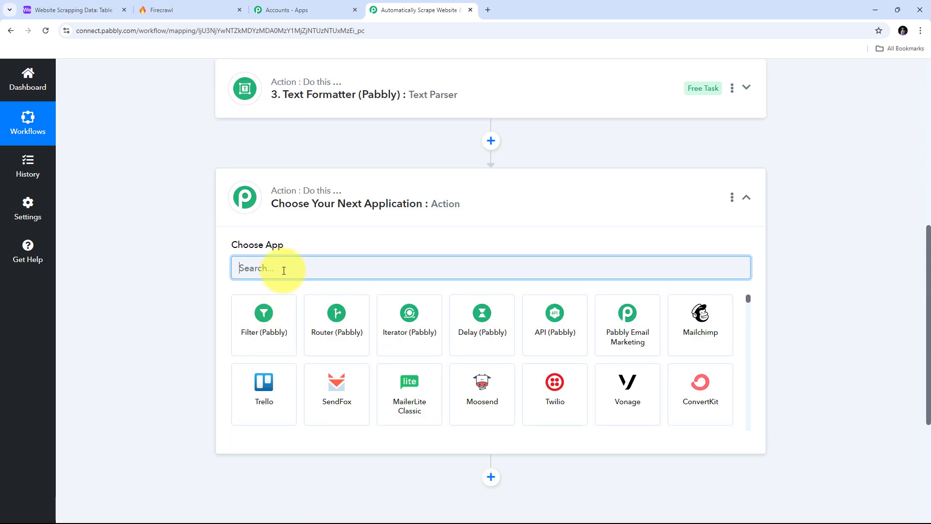
text(Text)
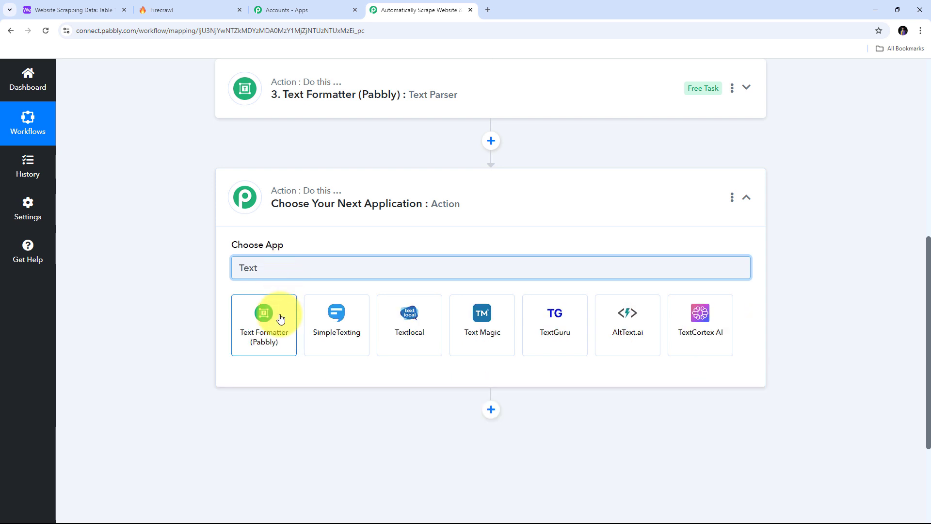
click(270, 319)
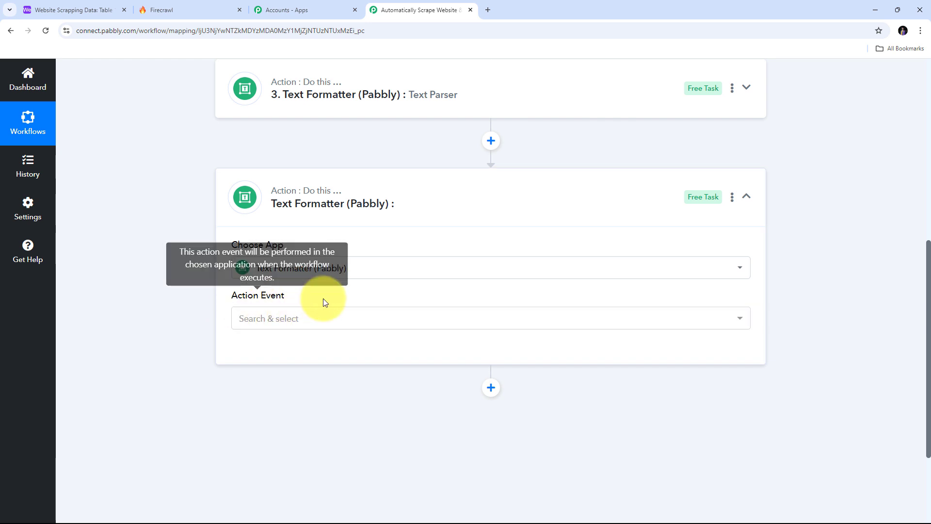
click(569, 330)
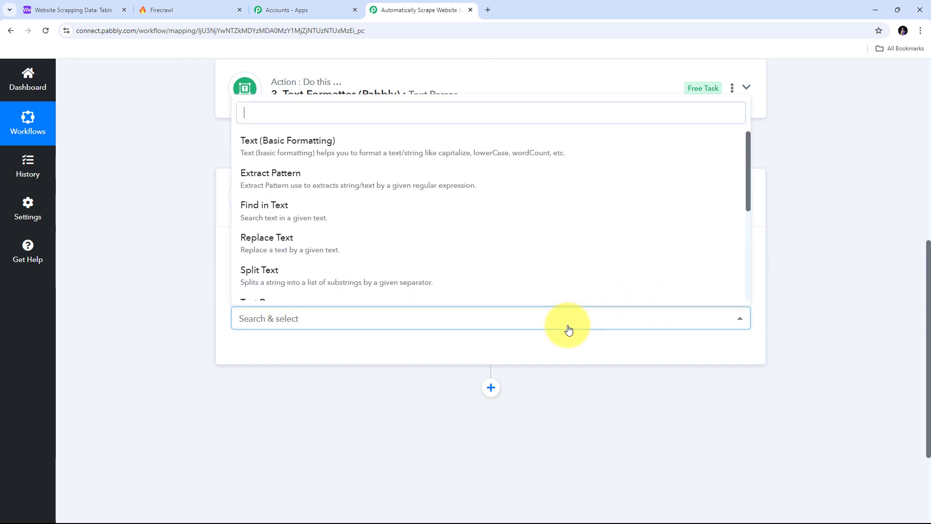
click(283, 247)
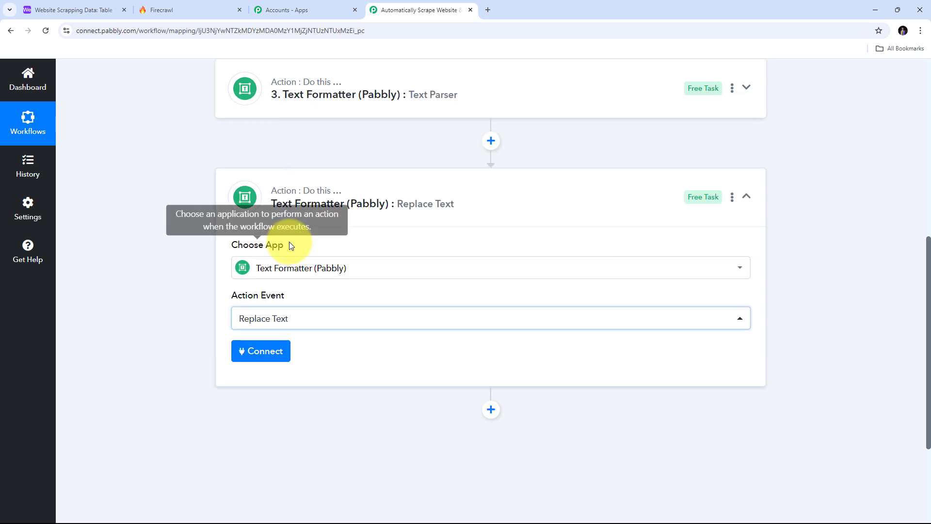
click(269, 356)
Map the Result from the Text Parser step into the Replace Text step's Text field.
scroll(453, 260, down, 4)
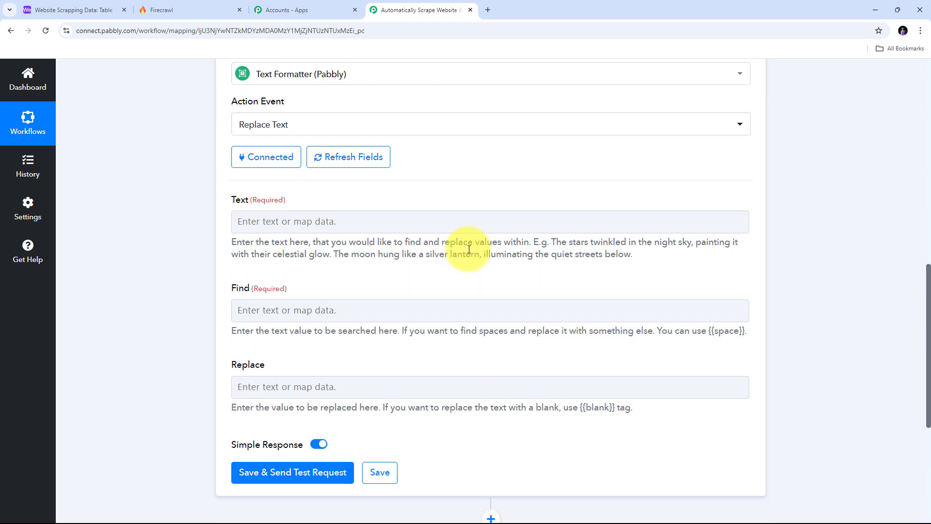
click(245, 222)
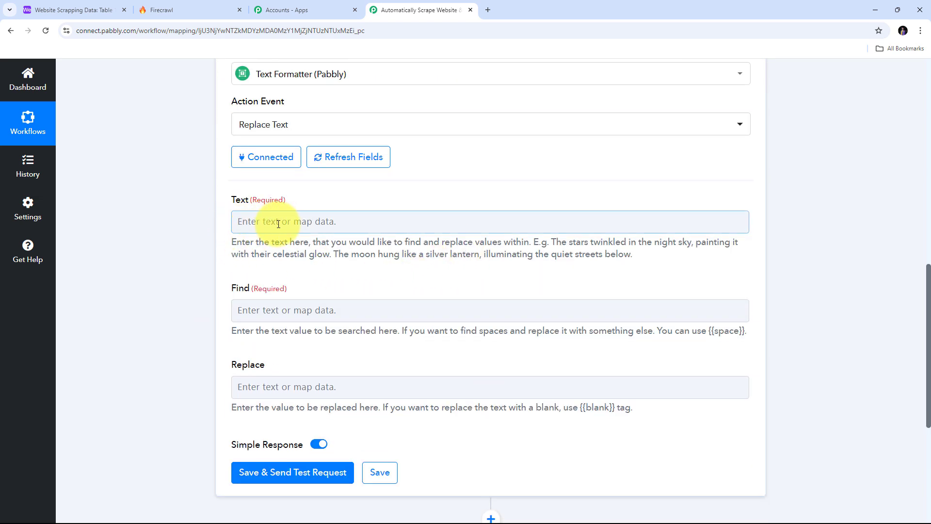
click(276, 224)
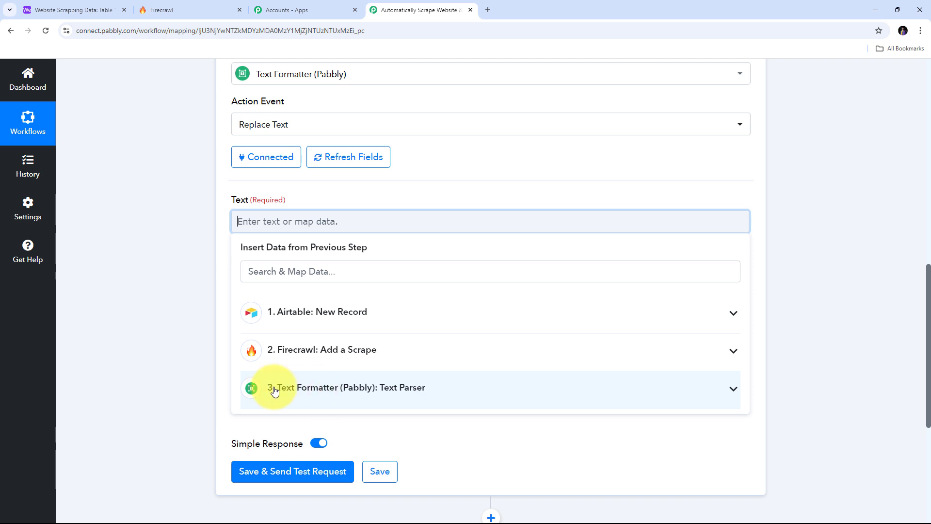
click(410, 388)
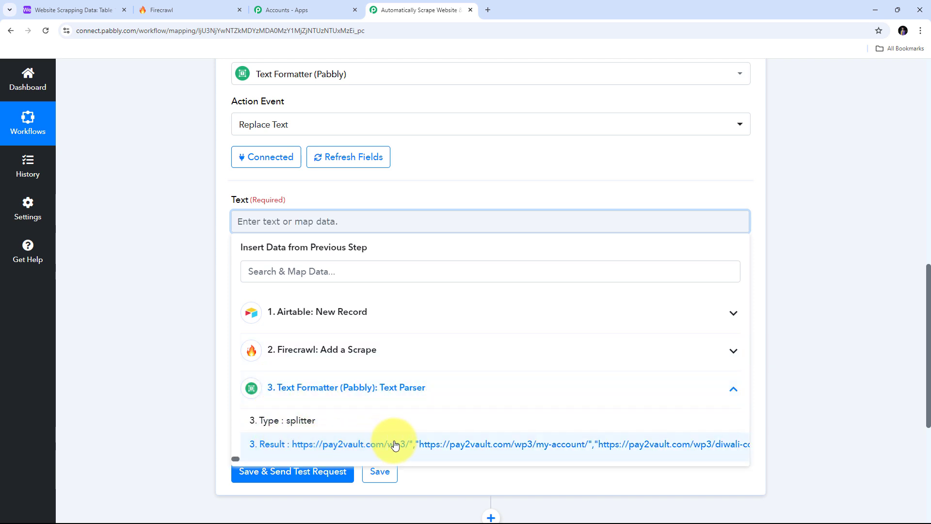
click(352, 446)
click(174, 245)
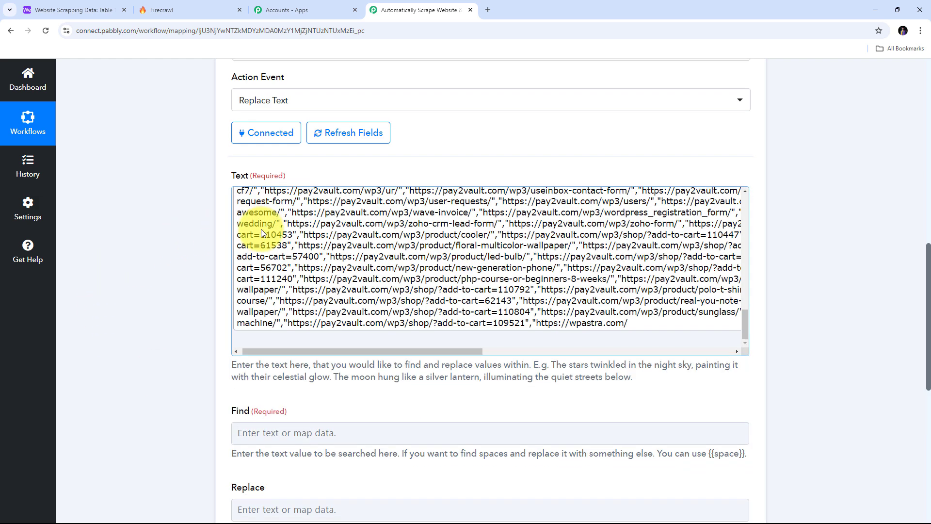
Set the Replace Text step's Find value to "," including both quotation marks, and its Replace value to \n.
scroll(261, 229, down, 4)
scroll(266, 271, up, 5)
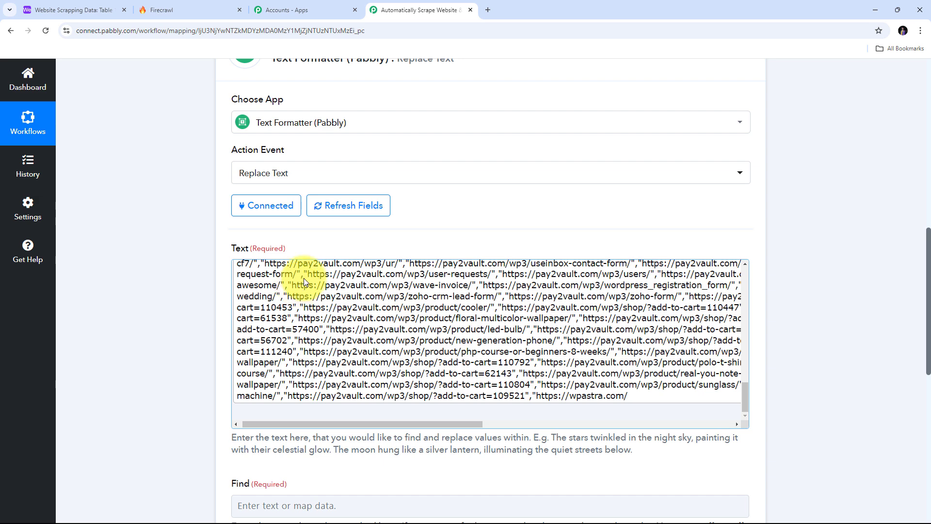
scroll(399, 234, down, 3)
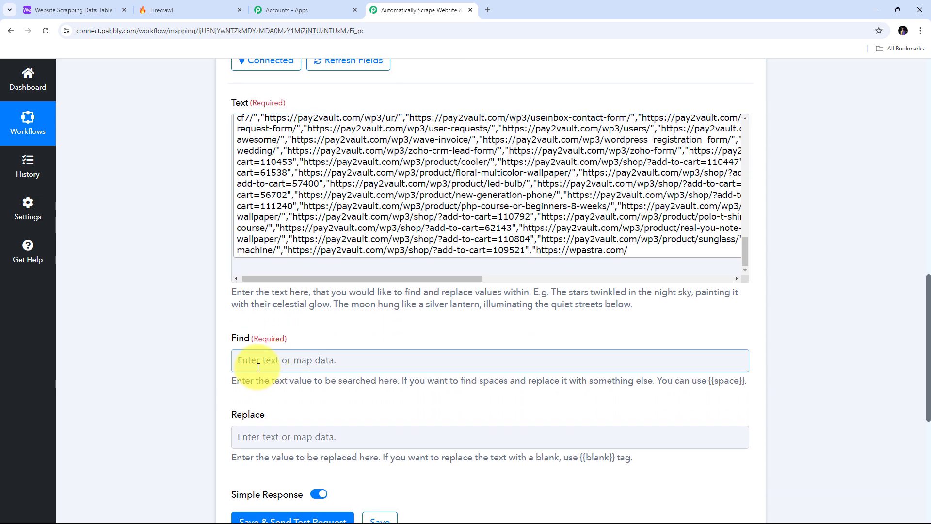
click(258, 367)
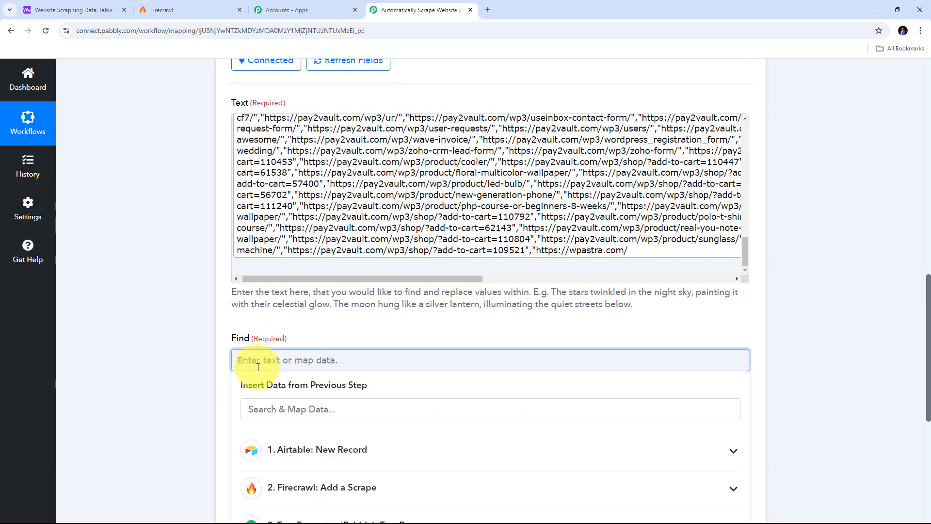
text(",")
scroll(258, 367, down, 2)
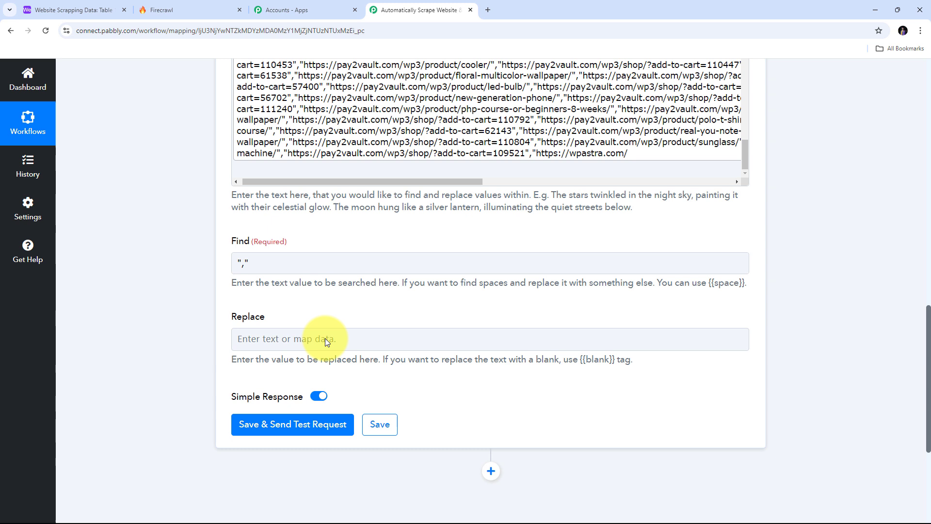
click(264, 347)
text(\n)
click(296, 310)
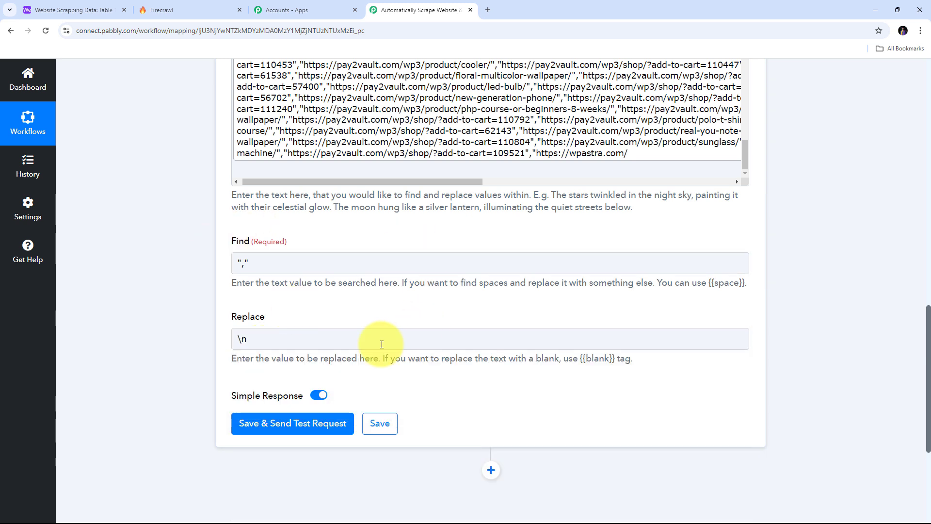
Save the Replace Text step and send a test request.
scroll(251, 287, up, 1)
scroll(250, 293, up, 2)
scroll(260, 294, down, 5)
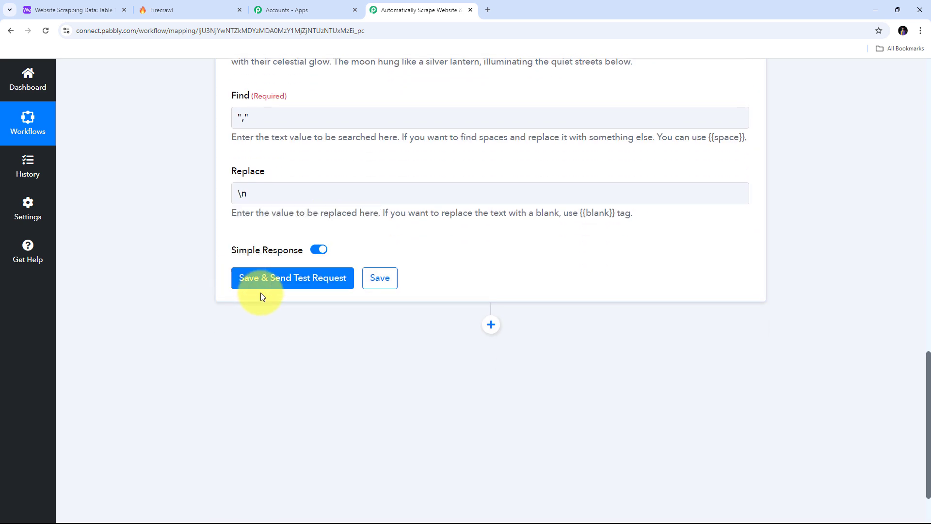
click(288, 280)
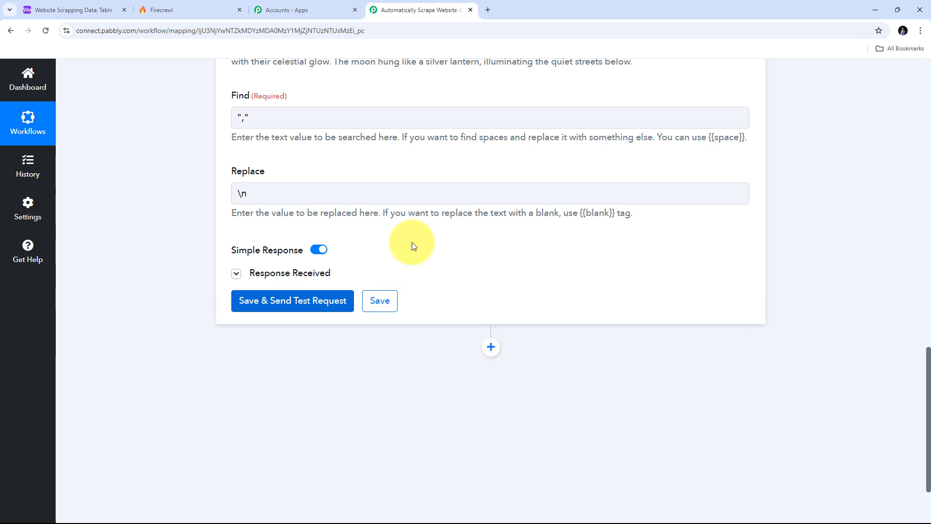
Enlarge the Result value in the Replace Text response and examine the list of links from start to end.
scroll(528, 243, down, 1)
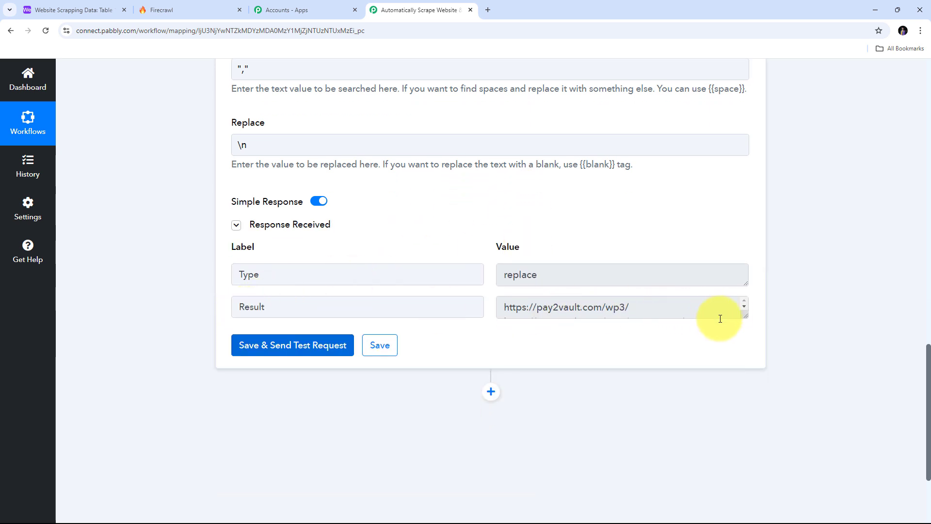
drag(745, 316, 762, 512)
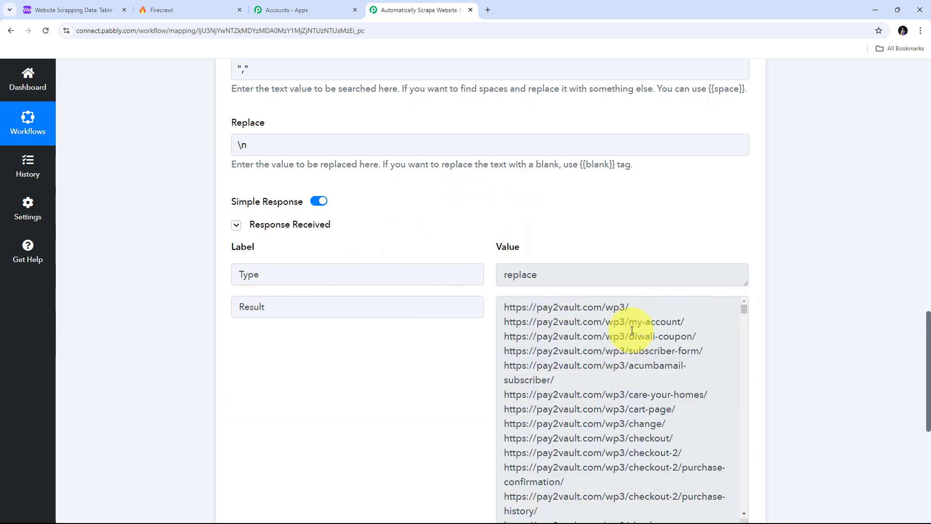
scroll(637, 327, down, 12)
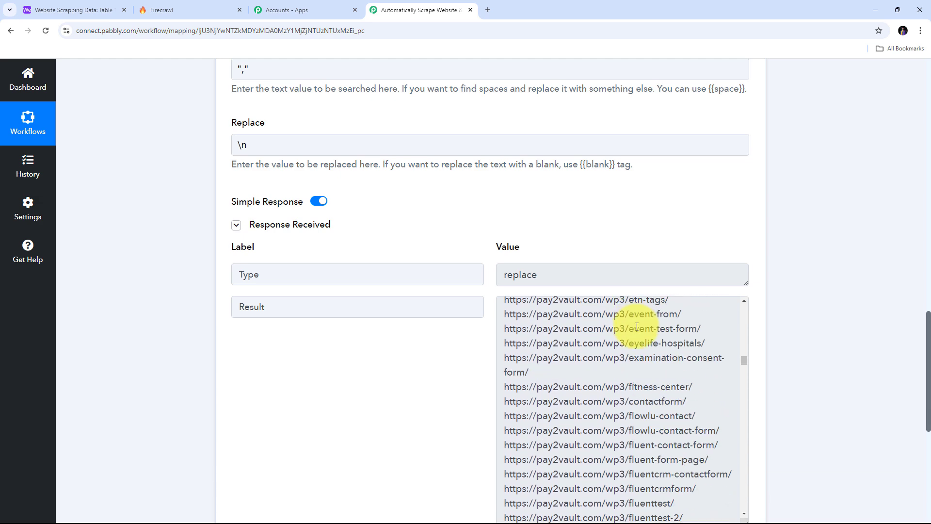
scroll(637, 327, down, 15)
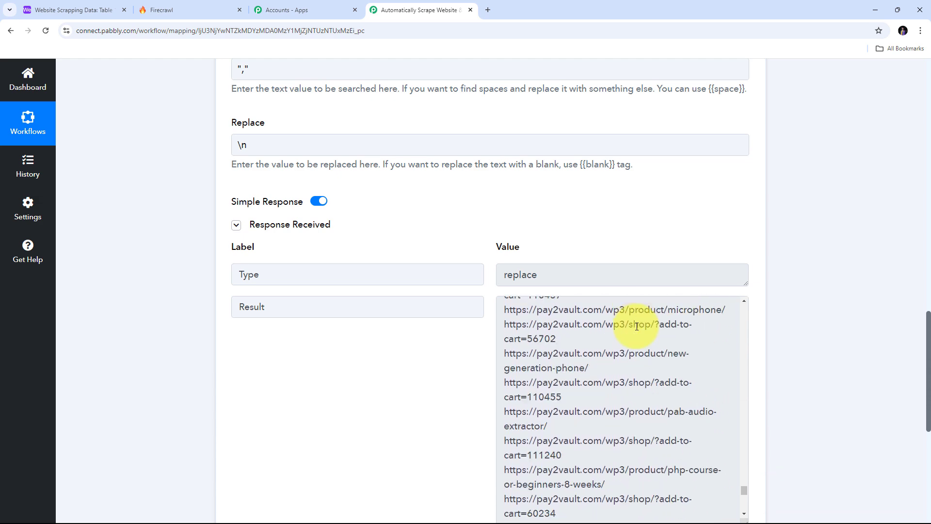
scroll(572, 339, up, 5)
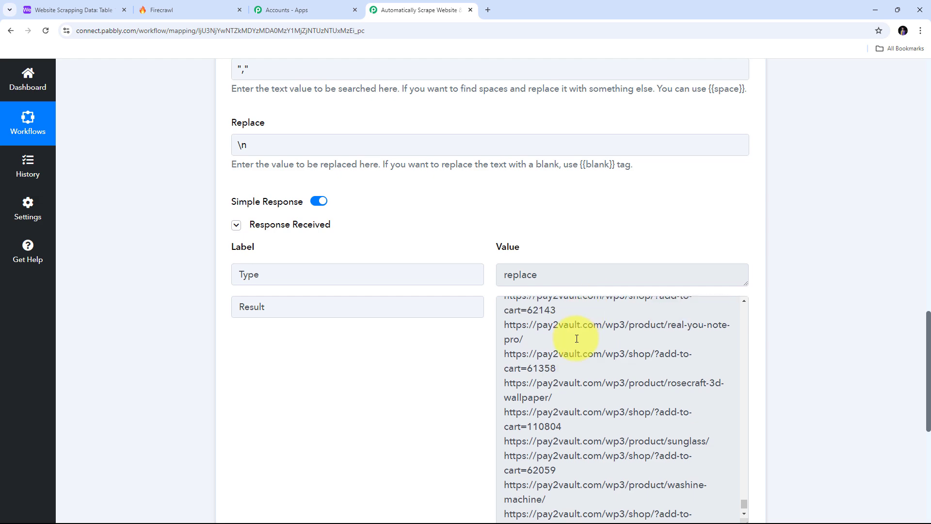
scroll(577, 338, up, 12)
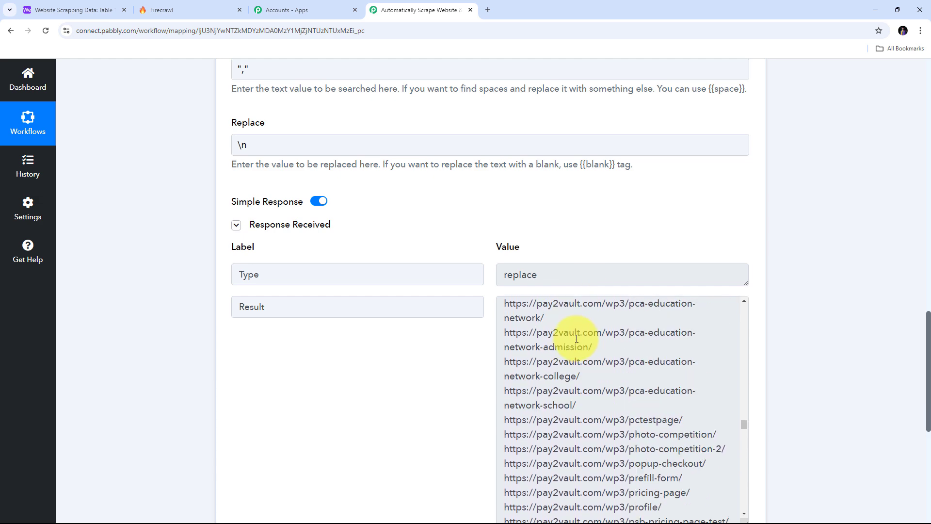
scroll(576, 338, up, 15)
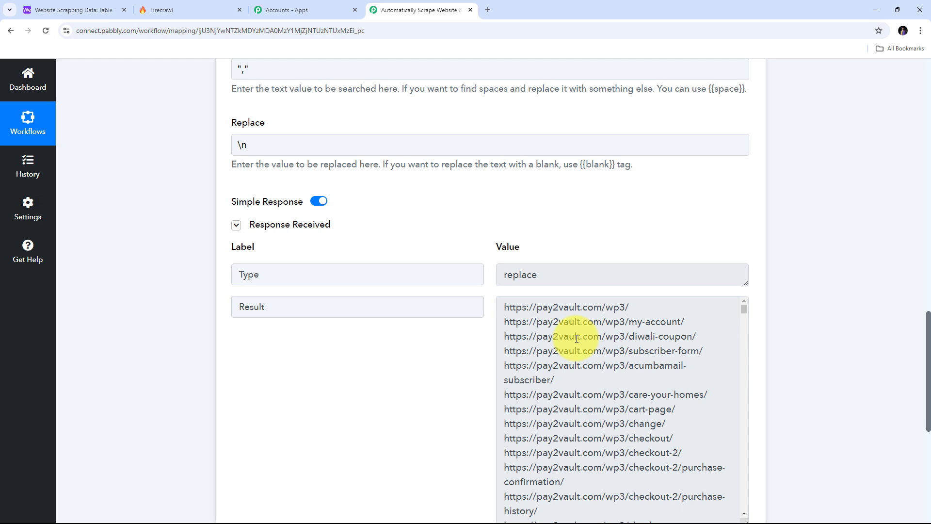
Add an Airtable action after the Replace Text step with the Update Record event.
scroll(807, 257, down, 5)
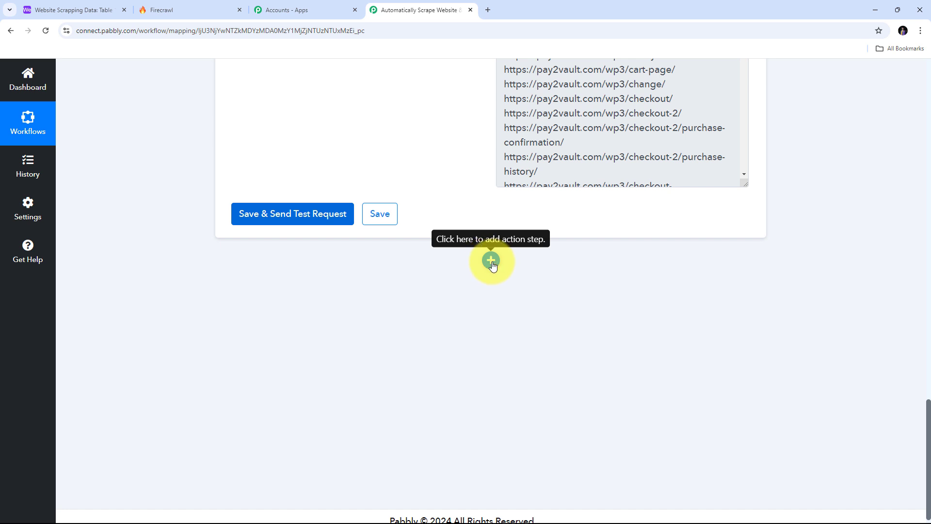
click(491, 262)
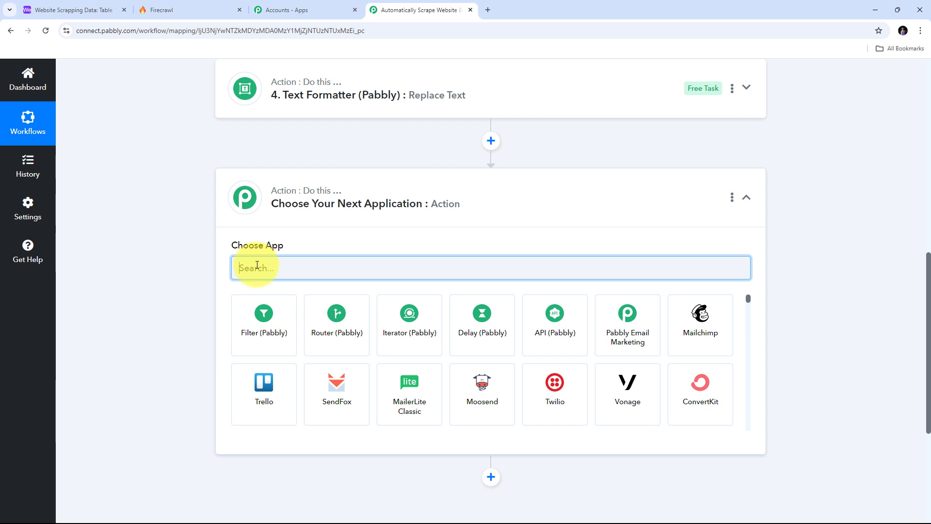
text(Airt)
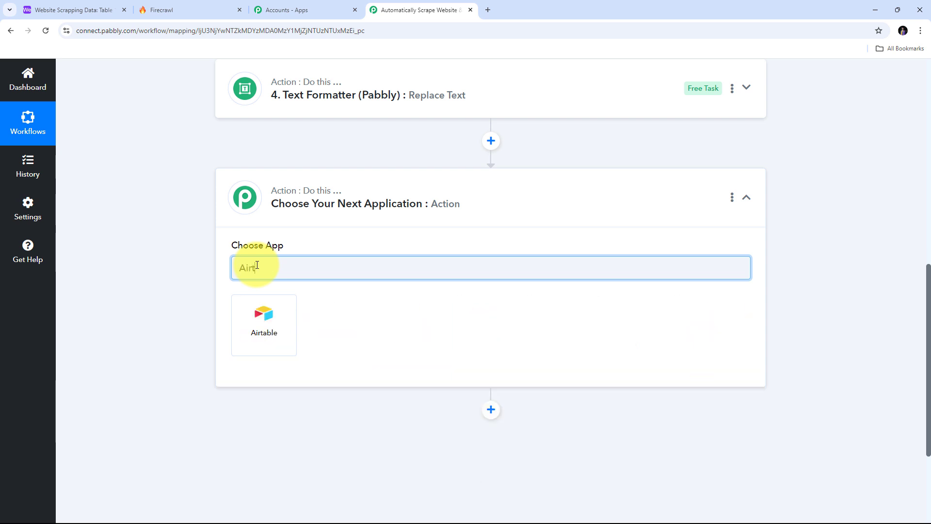
text(able)
click(261, 317)
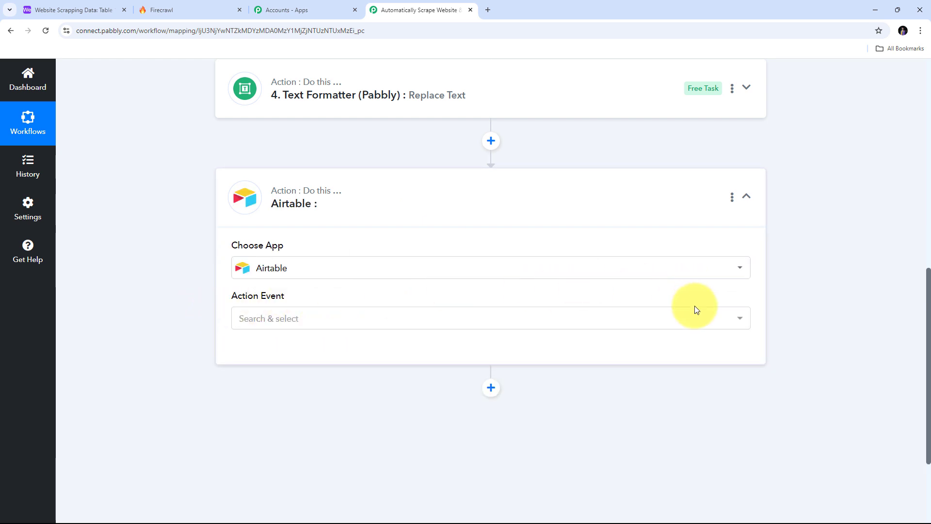
click(551, 319)
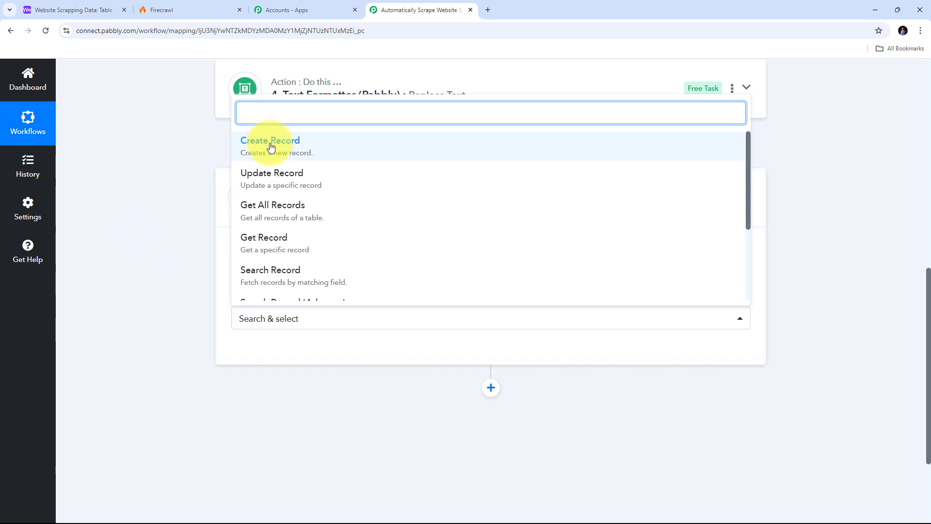
click(290, 183)
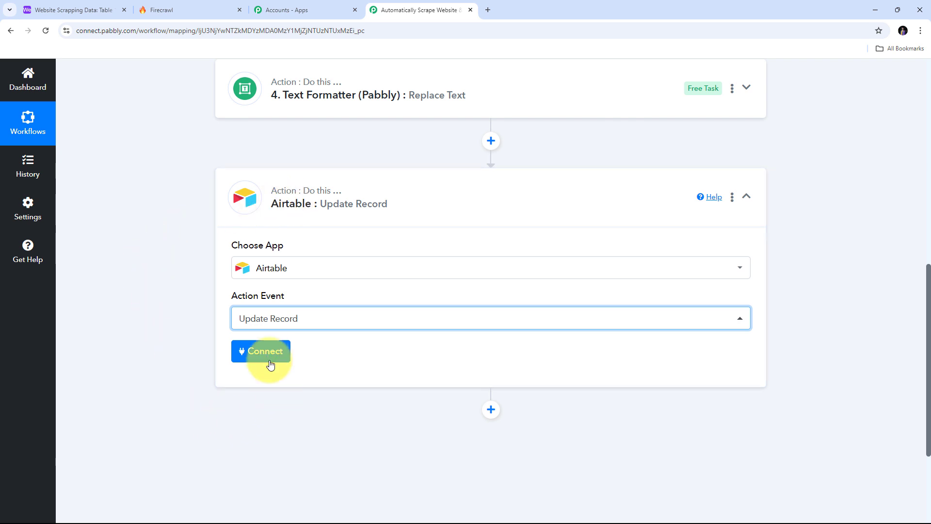
Connect the Airtable Update Record step using the existing connection Airtable #38 and look over its mapping fields.
click(258, 352)
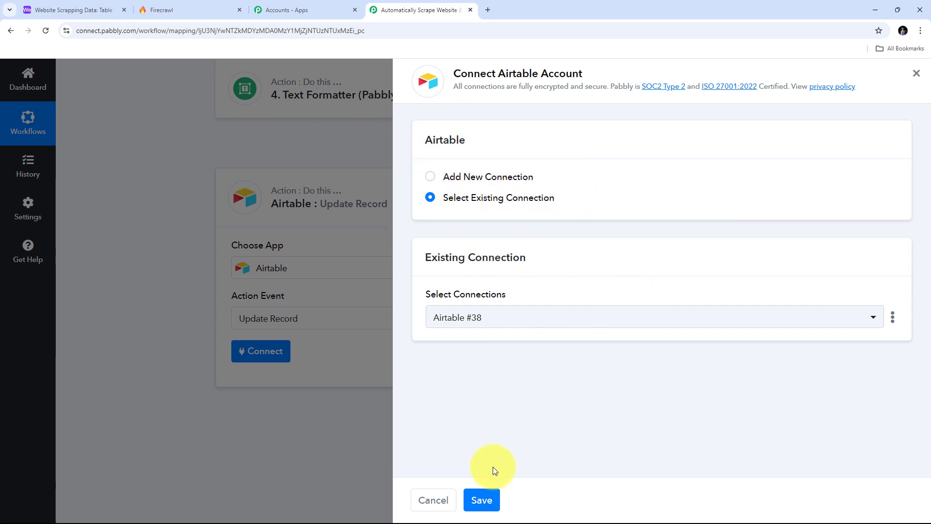
click(486, 504)
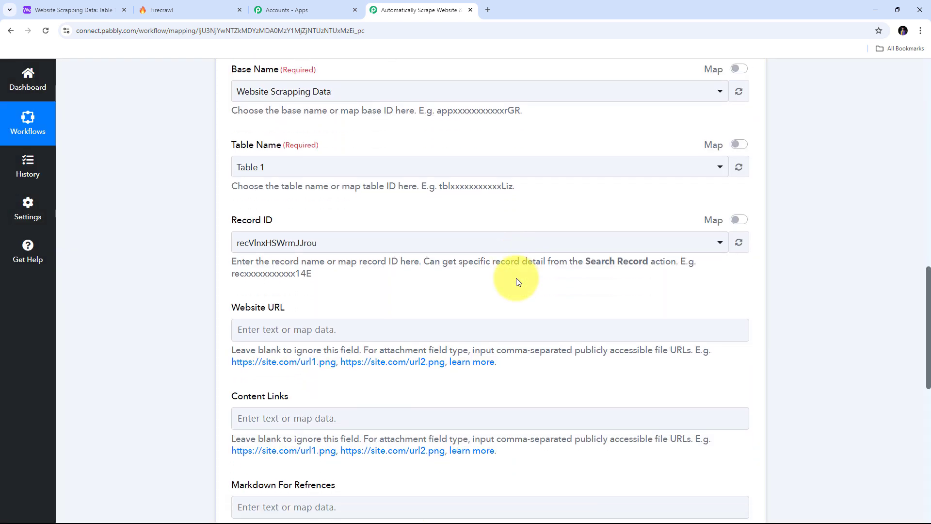
scroll(516, 278, down, 2)
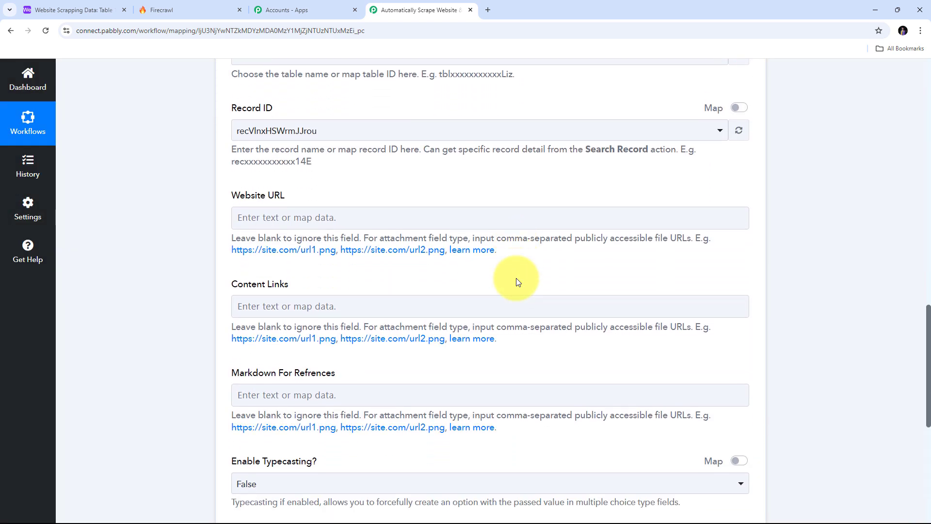
scroll(516, 278, up, 8)
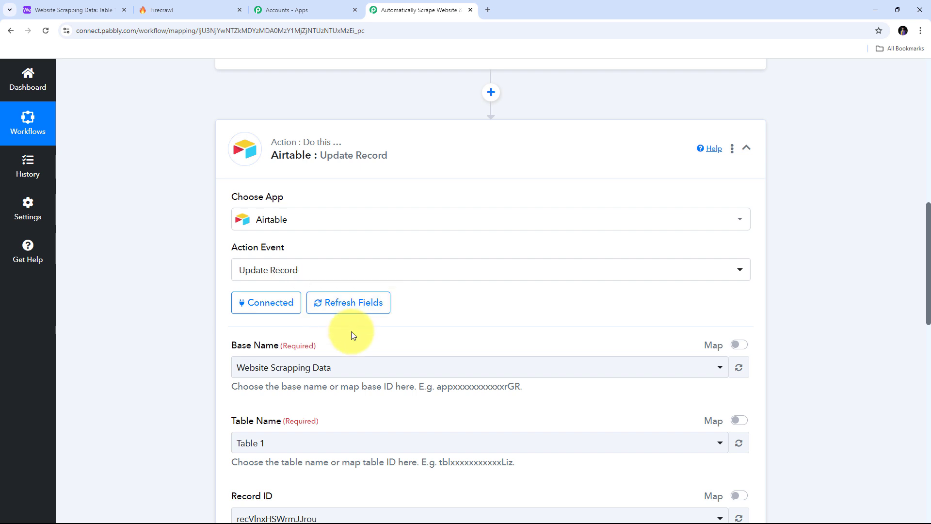
Enable mapping for the Record ID field and replace its fixed value with the Id from the Airtable New Record step.
scroll(351, 331, down, 2)
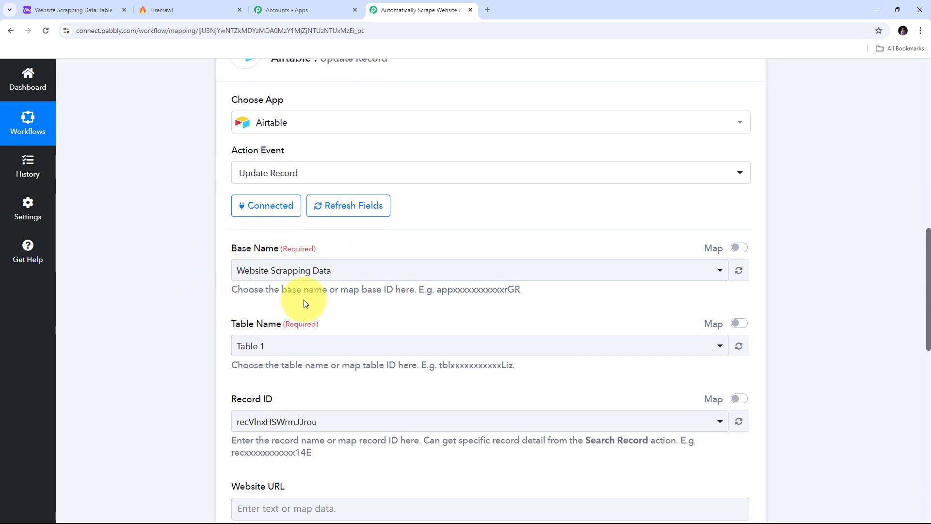
scroll(350, 293, down, 2)
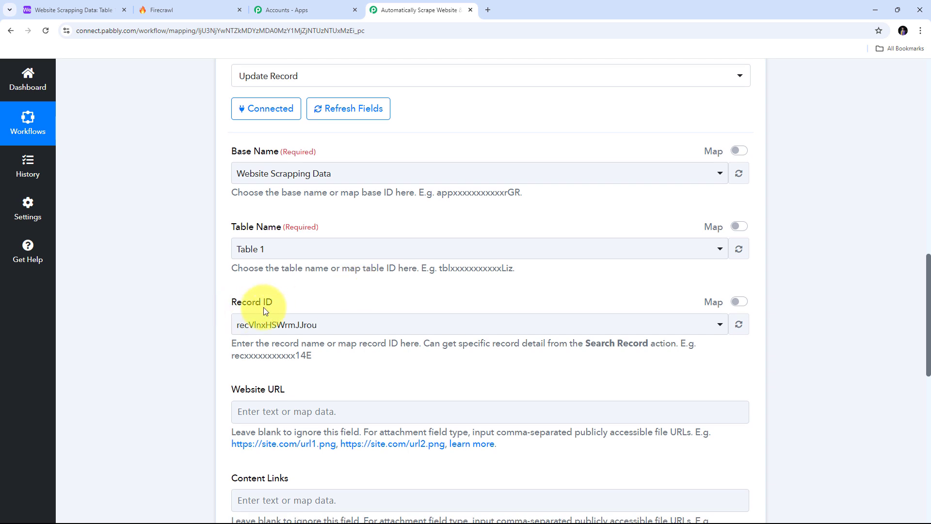
scroll(341, 318, down, 1)
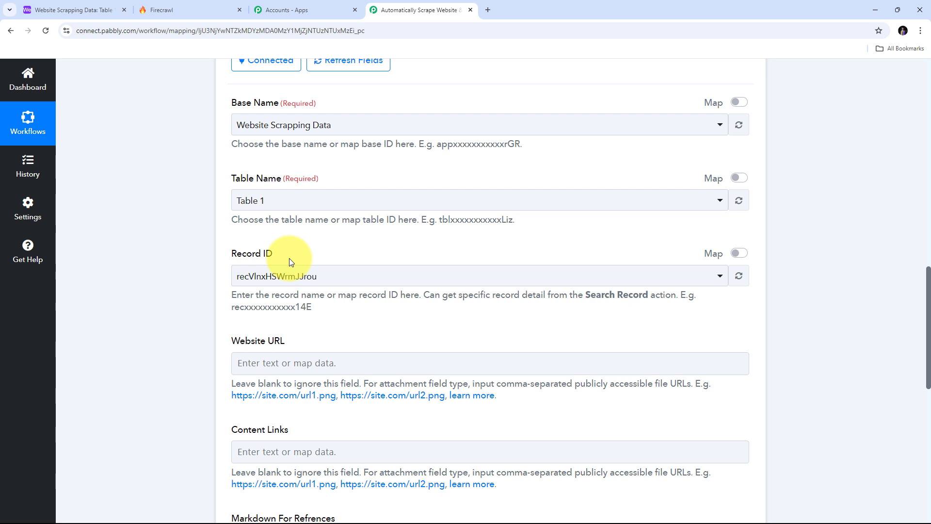
click(744, 257)
drag(362, 275, 233, 279)
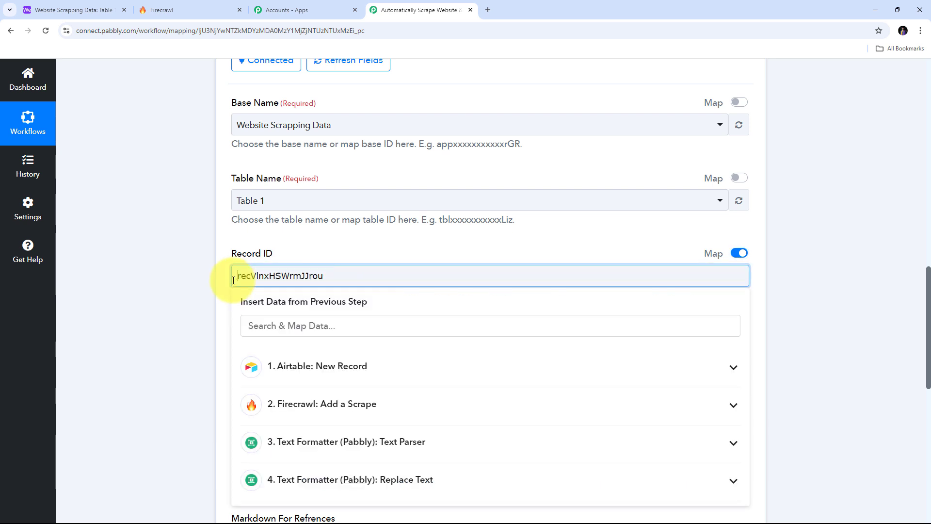
key(BackSpace)
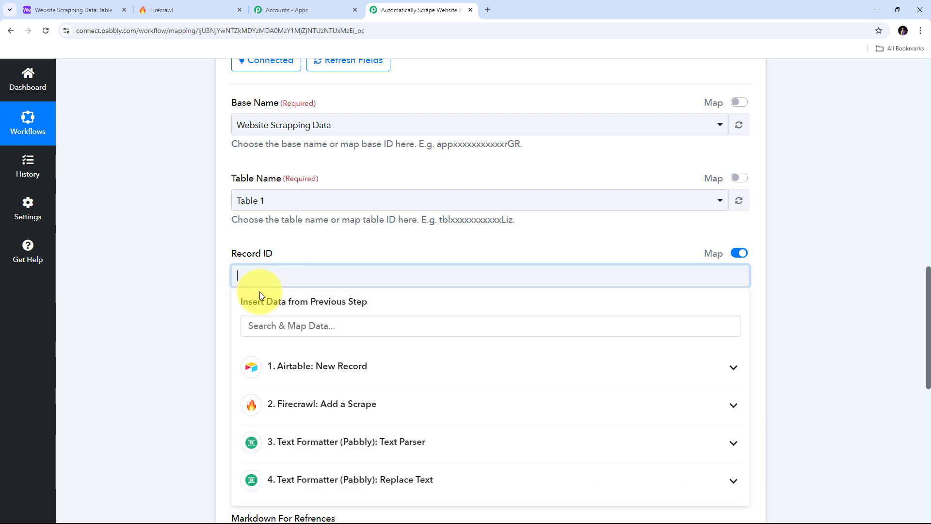
click(376, 377)
scroll(233, 410, up, 2)
scroll(373, 387, down, 2)
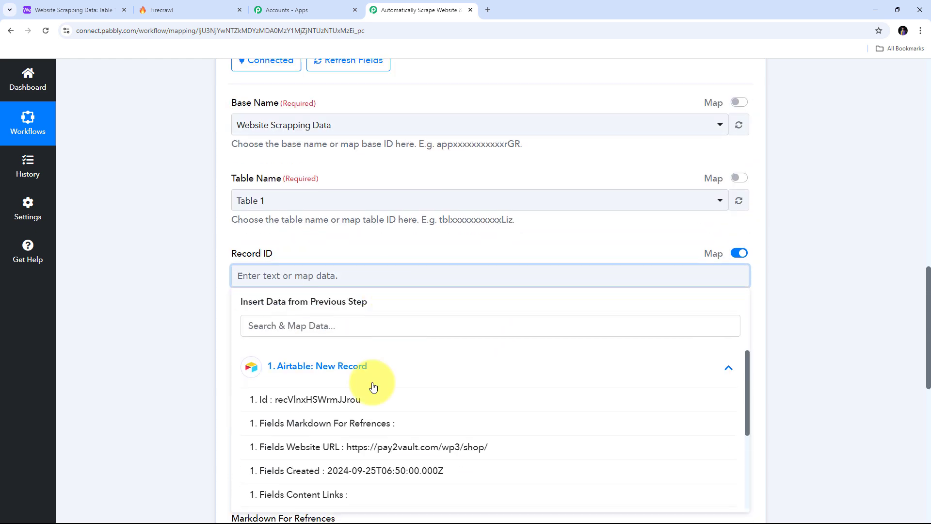
click(321, 402)
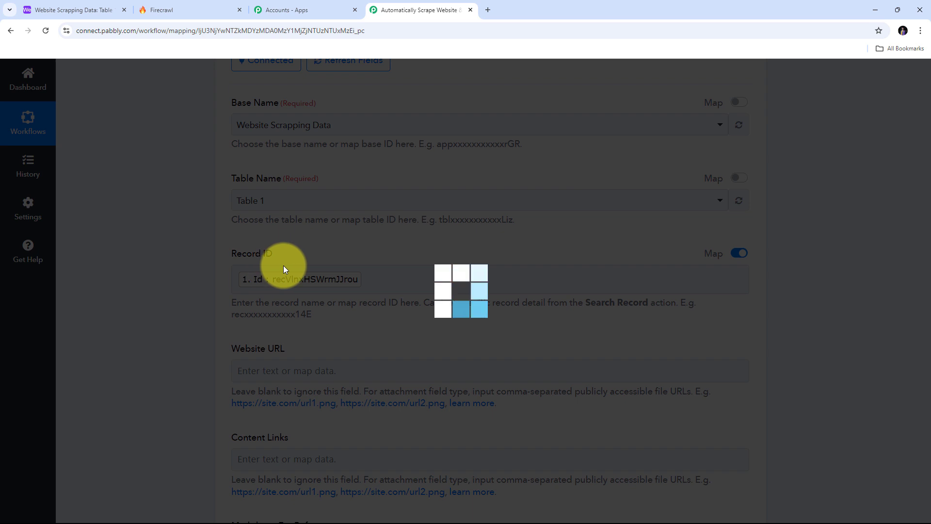
Map the Content Links field to the Result value from the Text Formatter Replace Text step.
scroll(354, 256, down, 2)
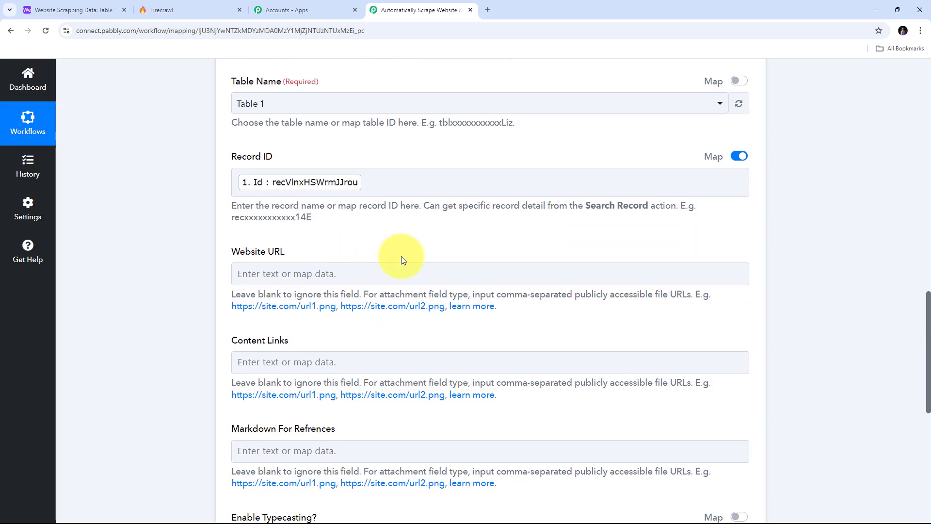
scroll(401, 261, down, 1)
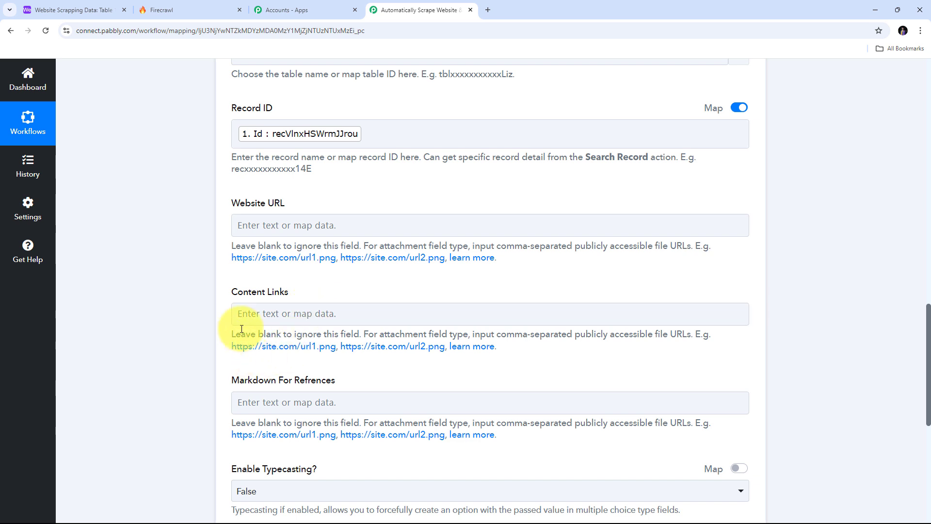
click(263, 314)
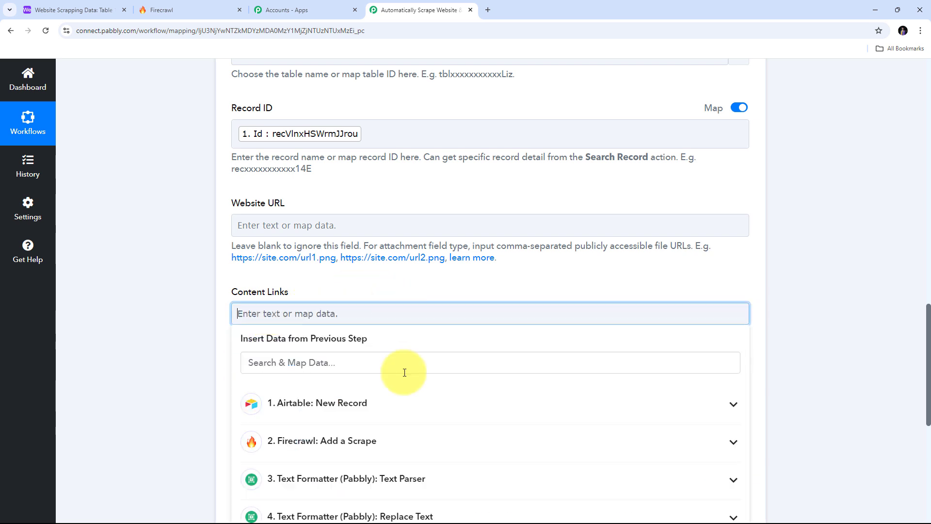
scroll(330, 325, down, 1)
scroll(360, 274, down, 1)
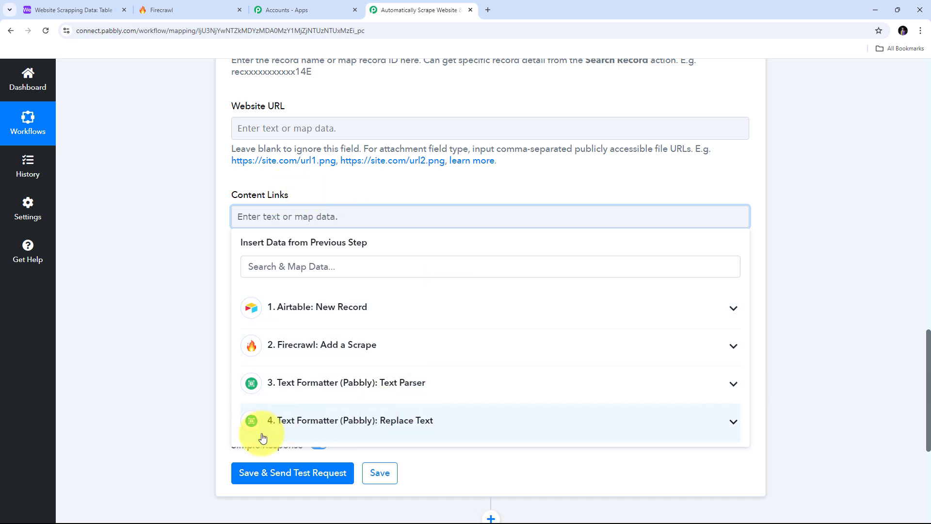
click(480, 424)
scroll(335, 366, down, 3)
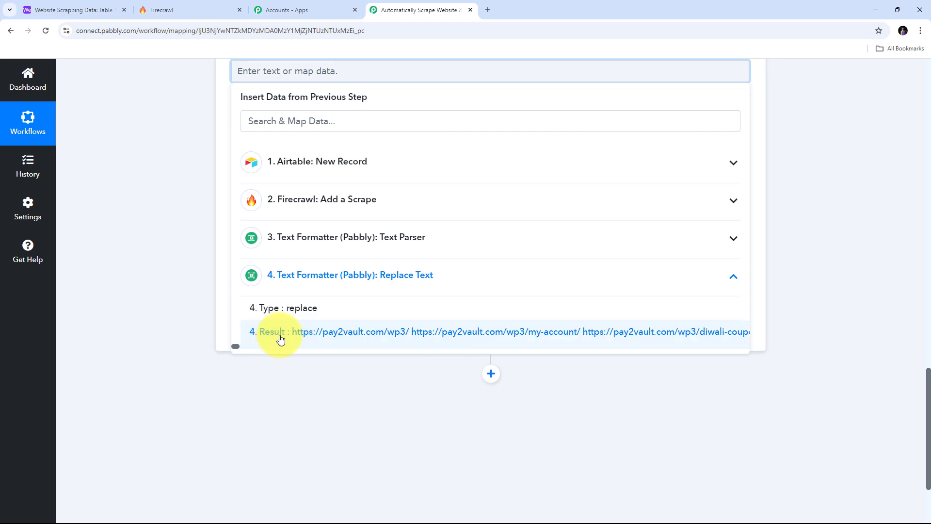
click(374, 334)
click(189, 244)
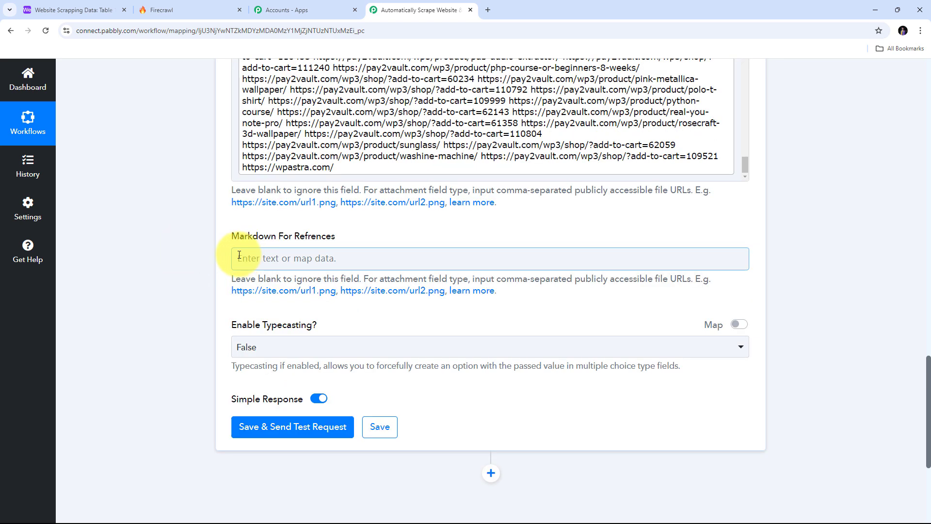
Map the Markdown For Refrences field to the Data Markdown value from the Firecrawl Add a Scrape step.
click(272, 258)
scroll(260, 349, down, 2)
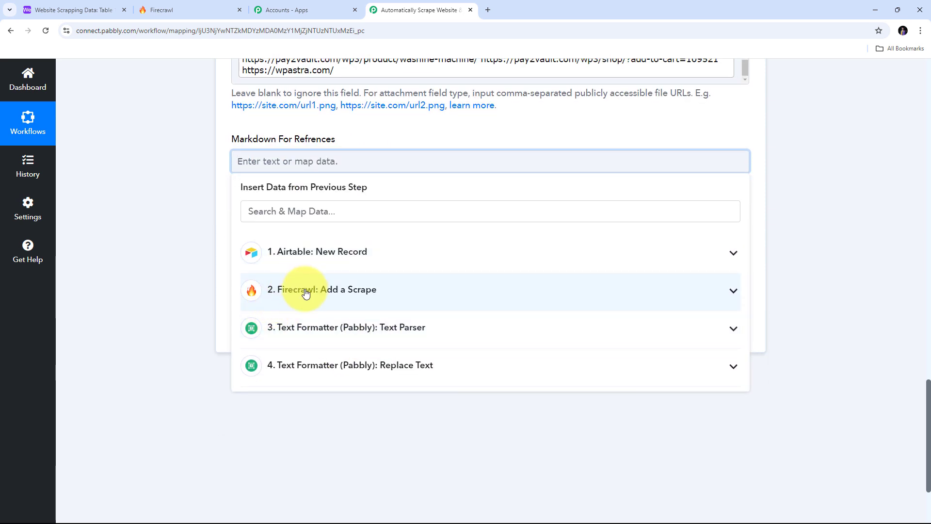
click(306, 290)
scroll(341, 339, down, 1)
scroll(320, 339, up, 1)
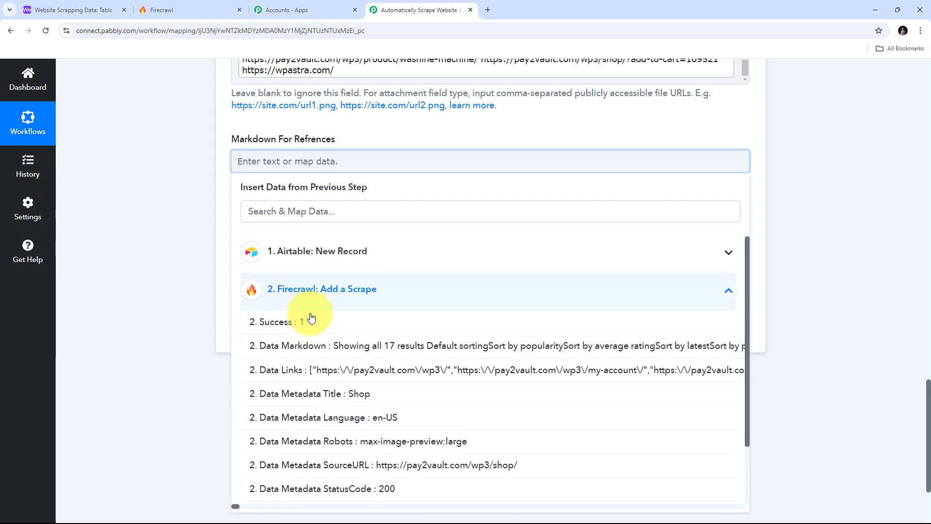
click(378, 349)
click(197, 296)
Review the data mapped into the Content Links and Markdown For Refrences fields of the Update Record step.
scroll(285, 246, down, 5)
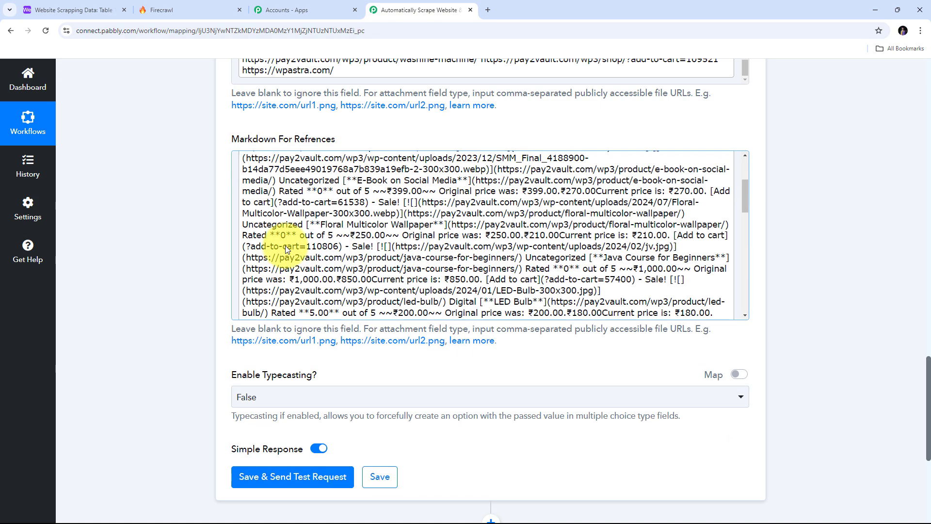
scroll(286, 246, up, 10)
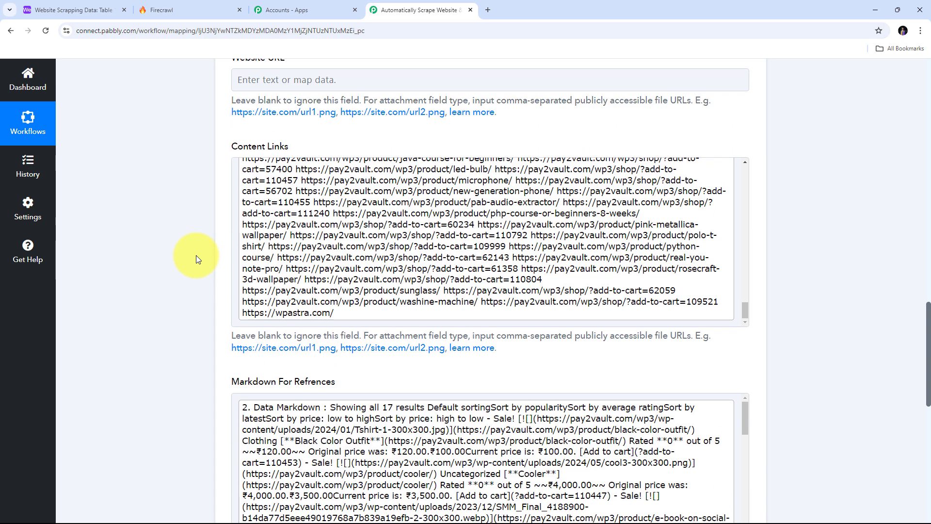
scroll(196, 255, up, 2)
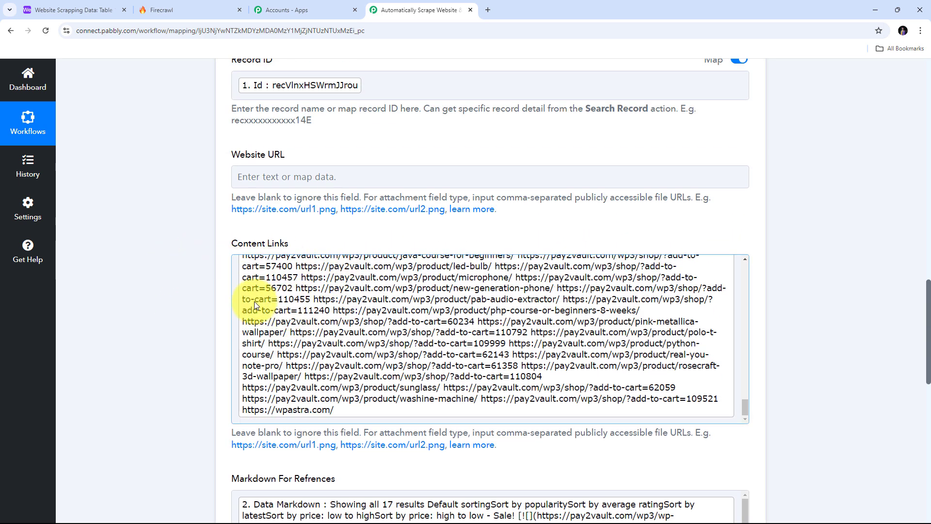
scroll(255, 302, down, 3)
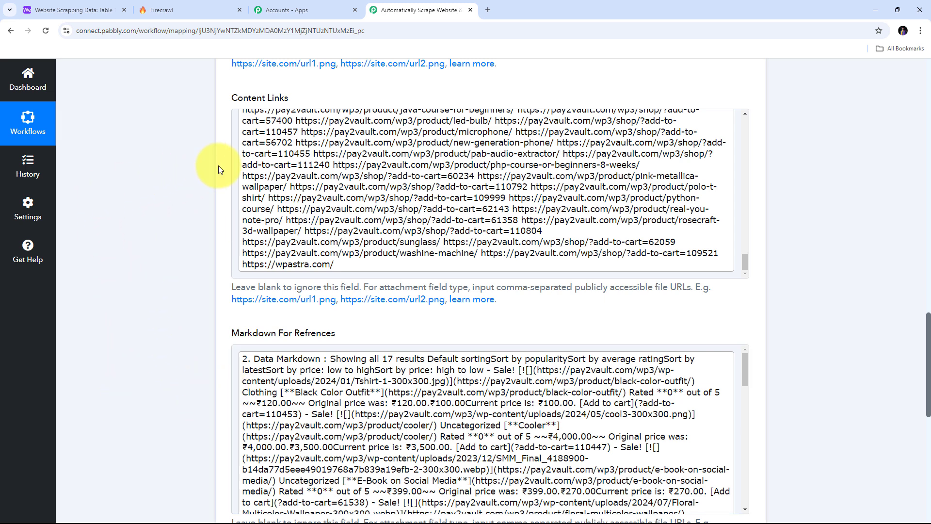
scroll(422, 208, up, 5)
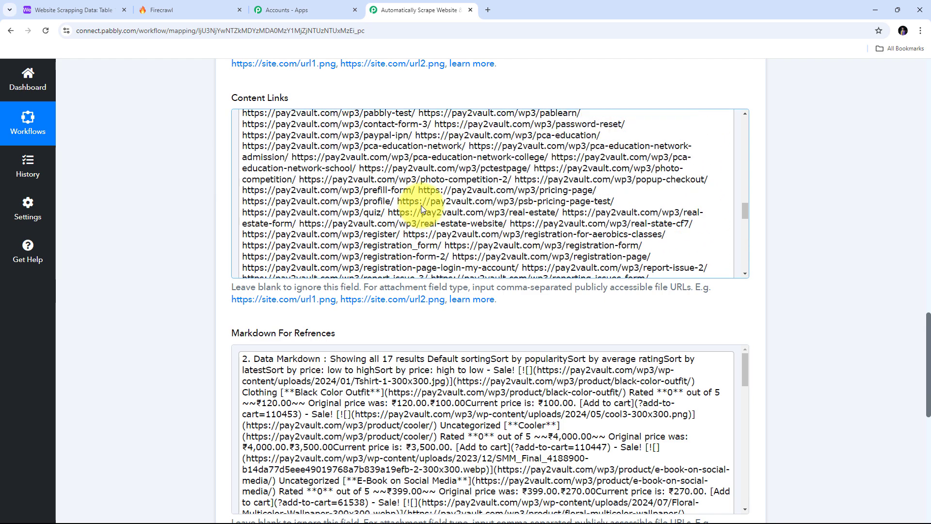
scroll(421, 205, down, 6)
scroll(389, 268, down, 1)
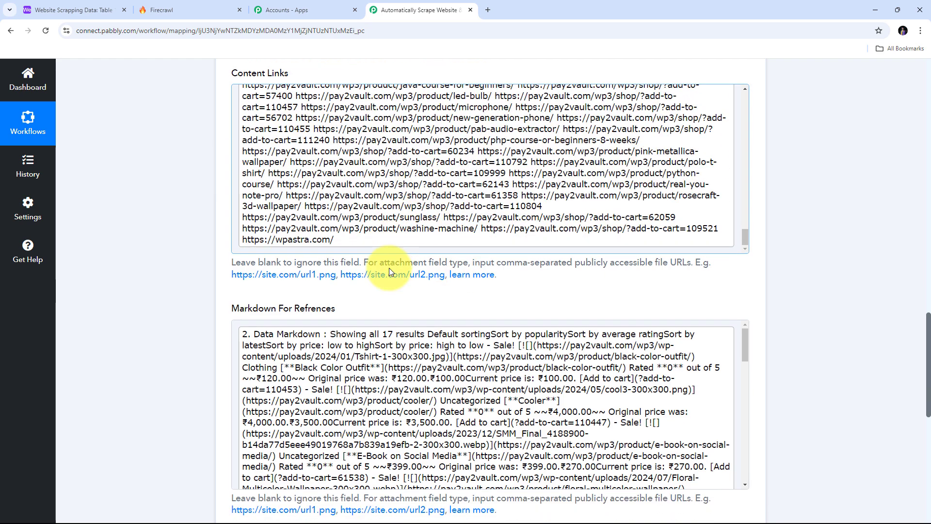
scroll(389, 268, down, 4)
scroll(213, 261, up, 5)
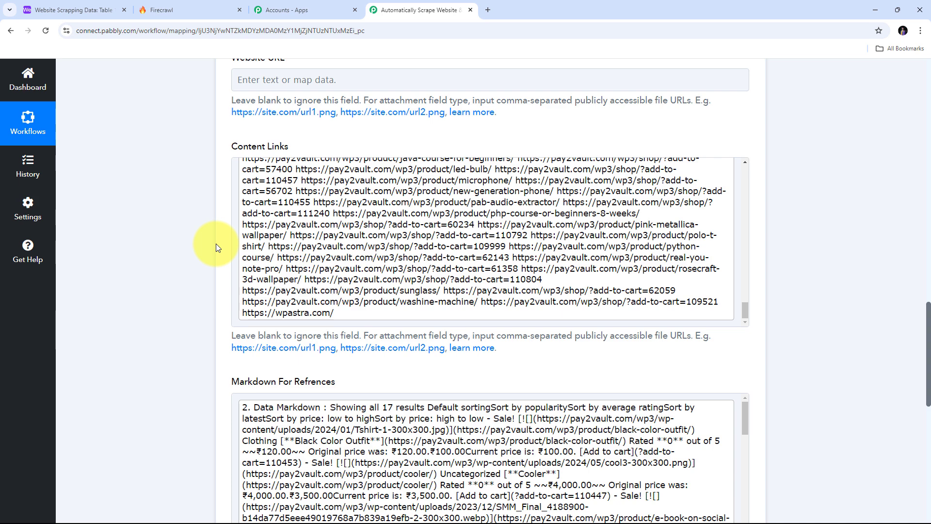
Save the Airtable Update Record step, send a test request and check the response.
scroll(216, 243, down, 10)
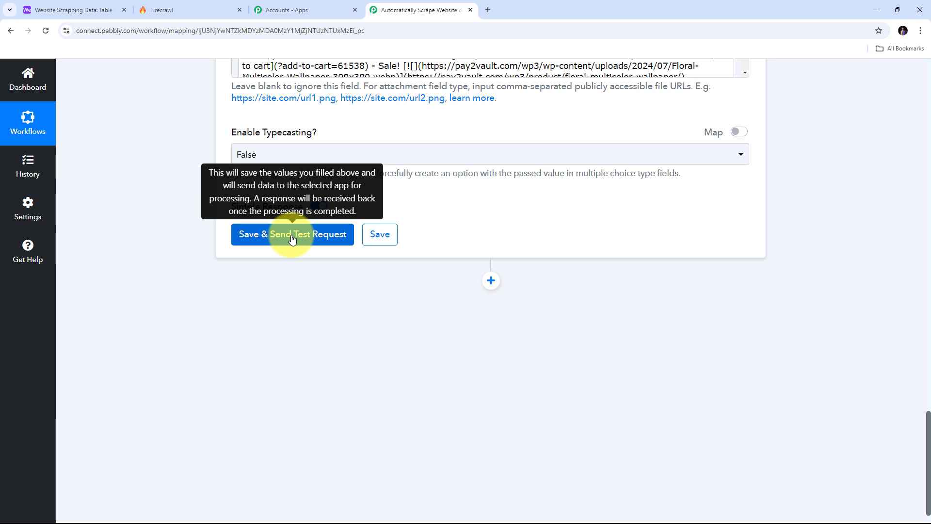
click(292, 239)
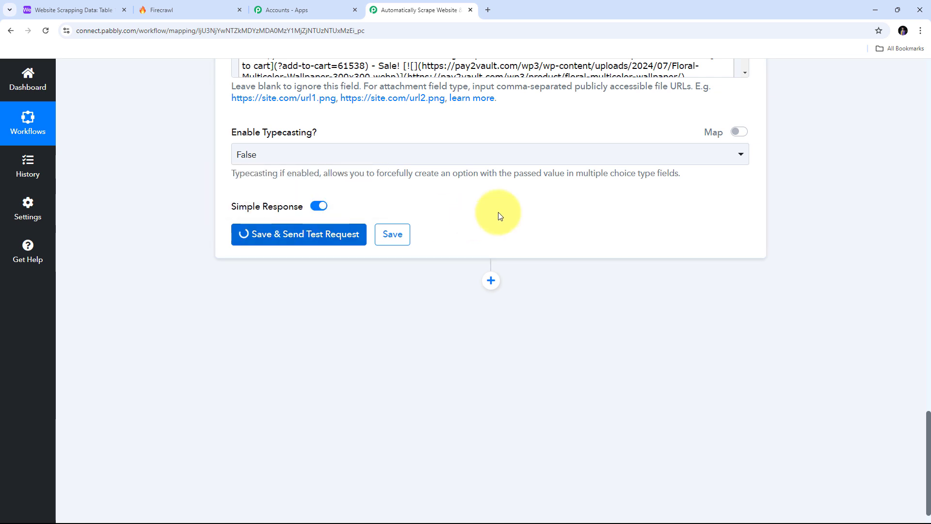
scroll(737, 234, down, 1)
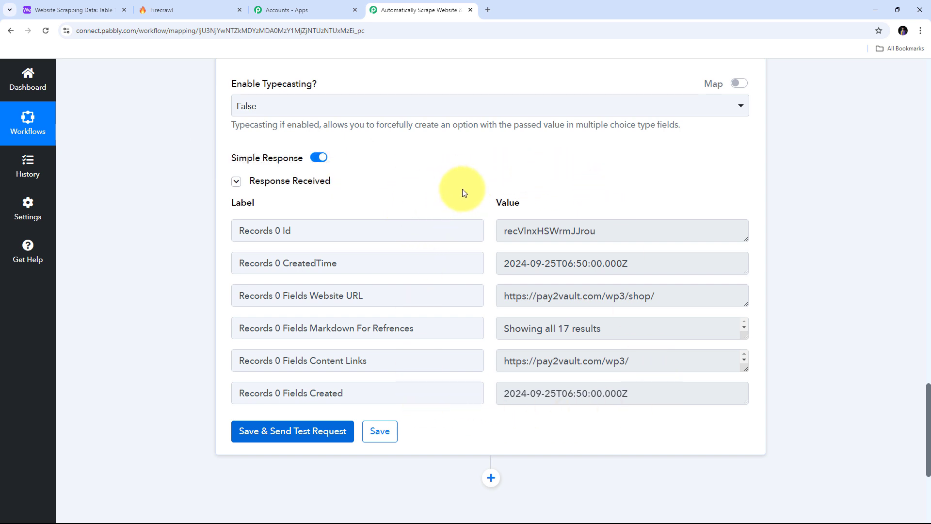
Switch to the Airtable table and examine the record's Content Links and markdown for refrences cells.
click(82, 6)
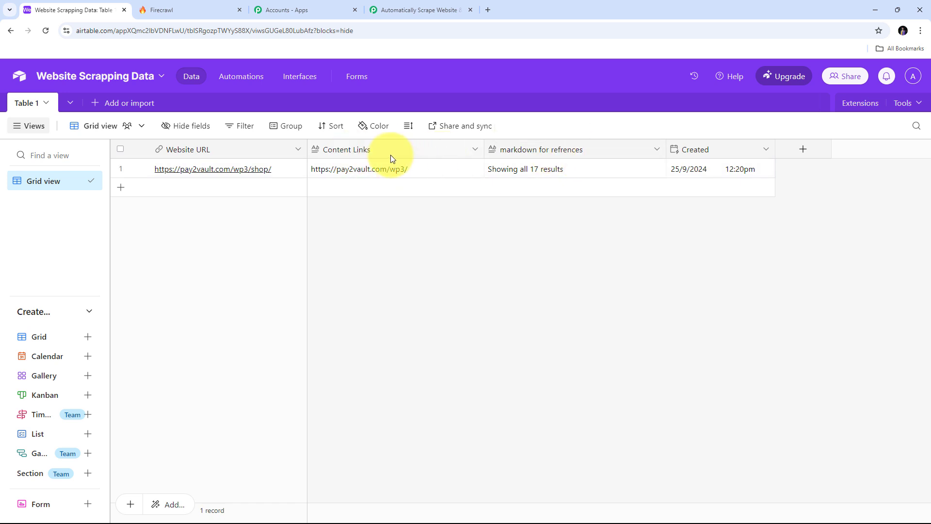
click(429, 165)
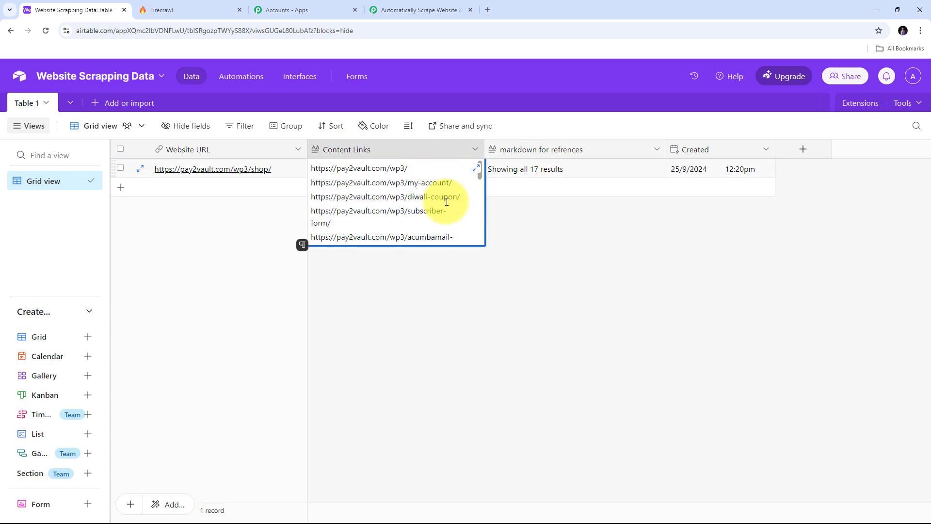
scroll(443, 201, down, 10)
scroll(446, 201, down, 10)
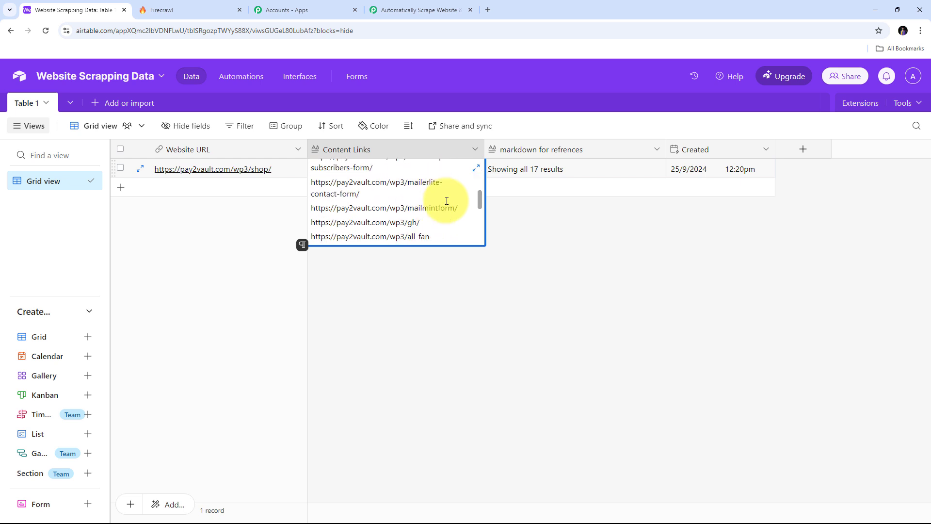
scroll(447, 201, down, 10)
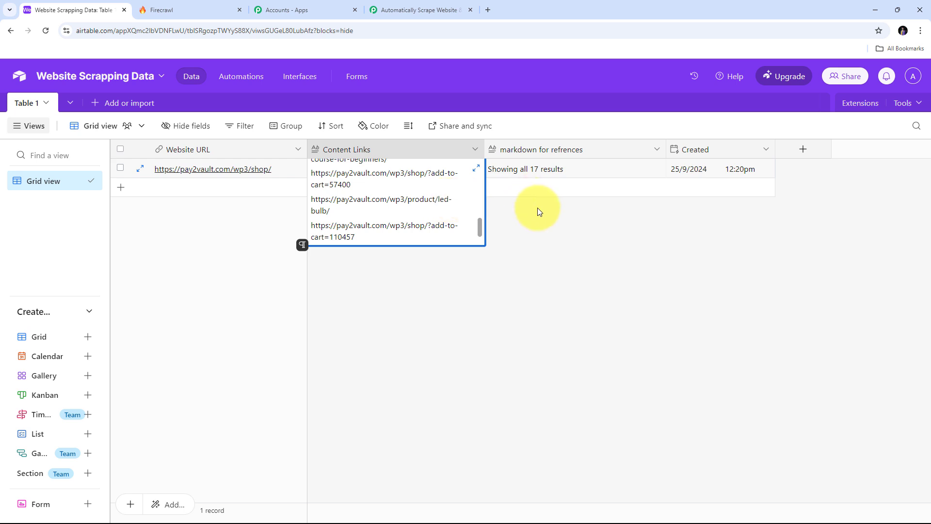
click(573, 169)
scroll(603, 187, down, 5)
scroll(603, 187, down, 10)
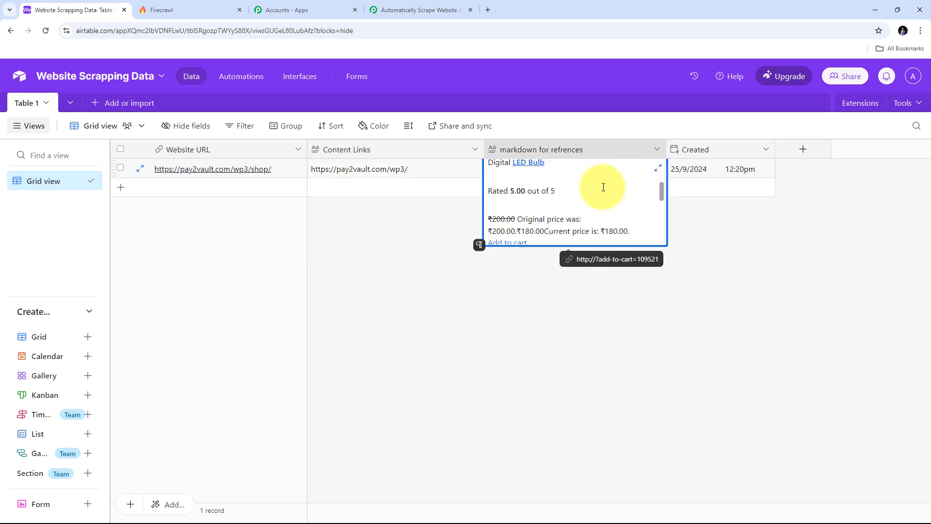
click(381, 217)
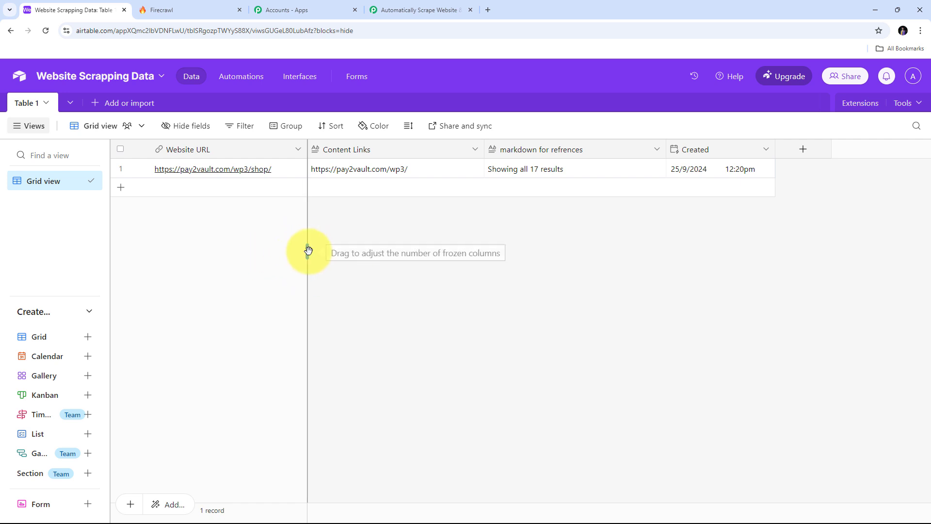
Look at the Firecrawl overview page, and return to the Pabbly Connect workflow to review its sequence of steps.
click(177, 11)
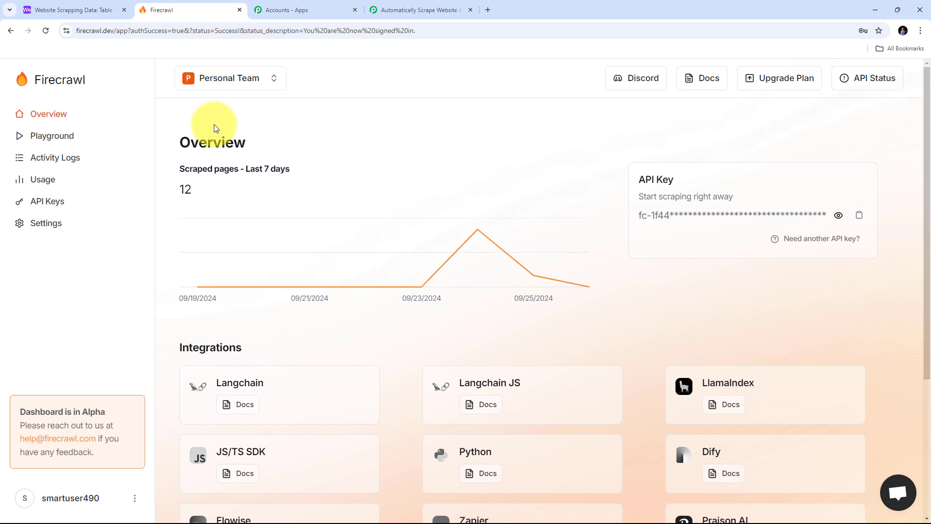
click(397, 10)
scroll(638, 126, up, 4)
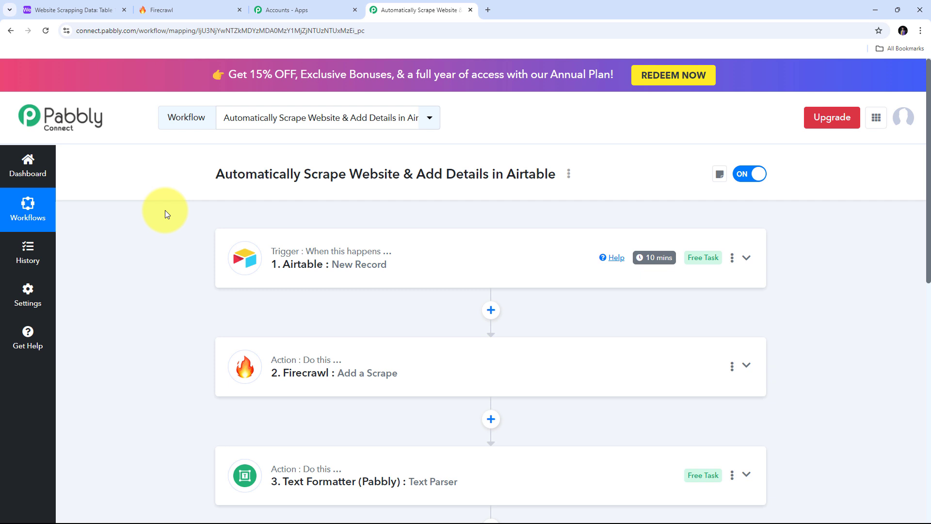
scroll(267, 183, down, 1)
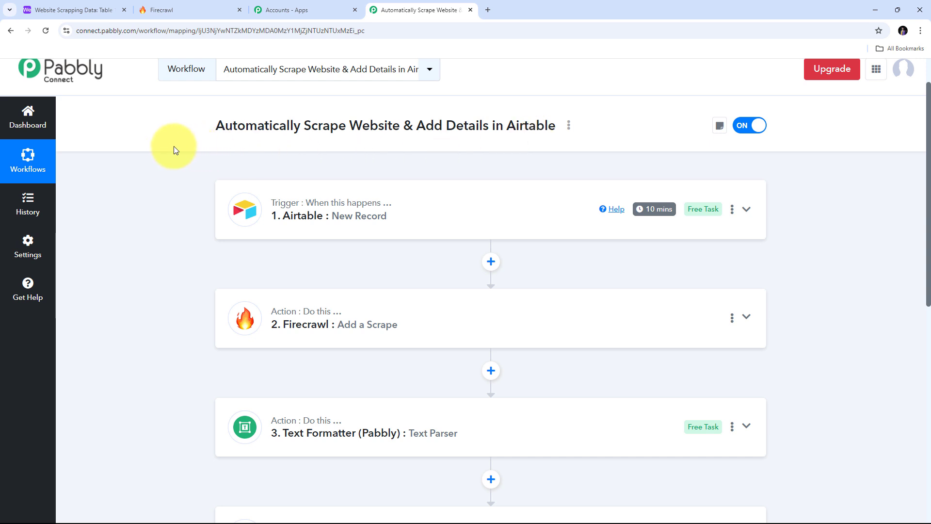
scroll(167, 147, down, 2)
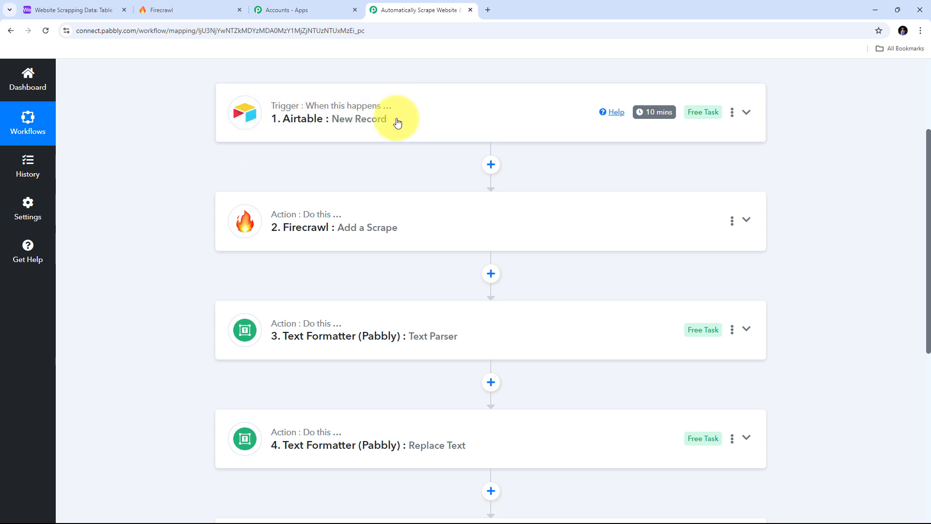
Examine the finished workflow from the Airtable New Record trigger through the Firecrawl scrape and both Text Formatter actions to the Airtable Update Record action.
scroll(172, 136, down, 2)
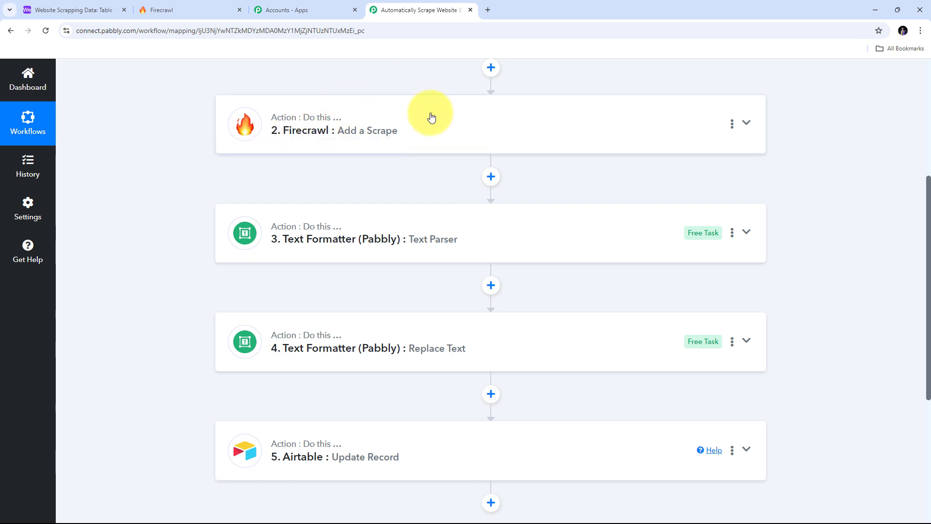
scroll(370, 129, down, 1)
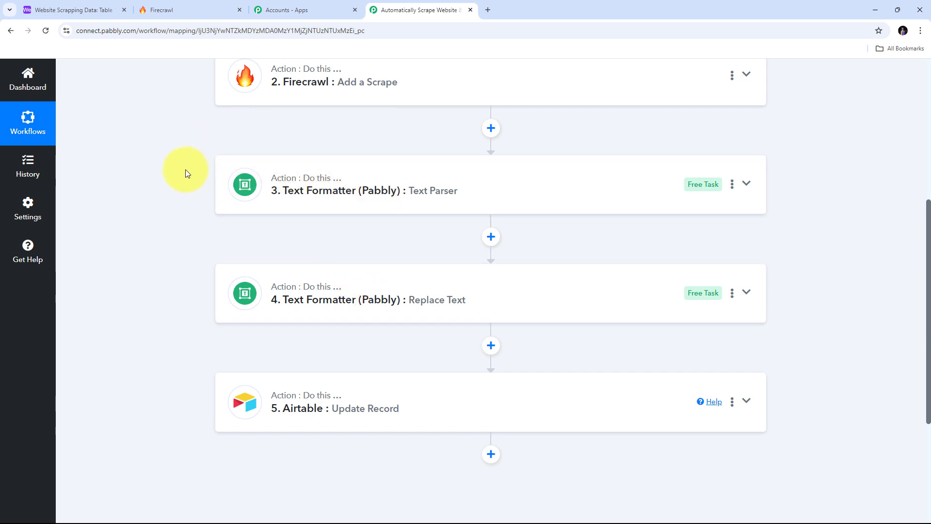
scroll(185, 169, down, 2)
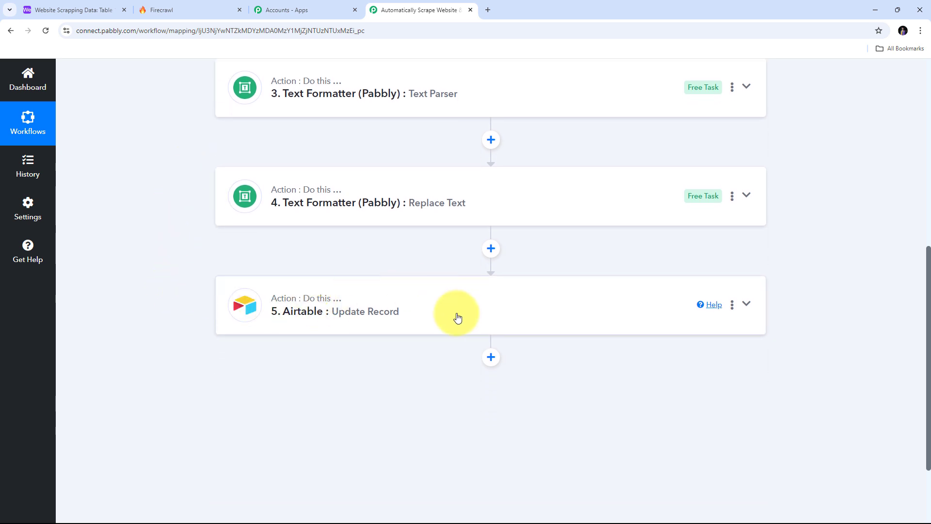
scroll(188, 249, up, 6)
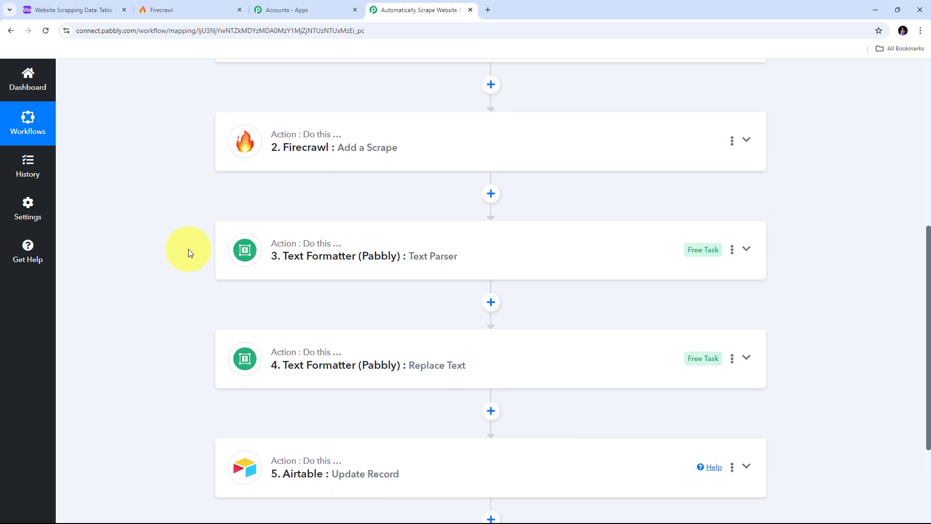
scroll(188, 249, up, 2)
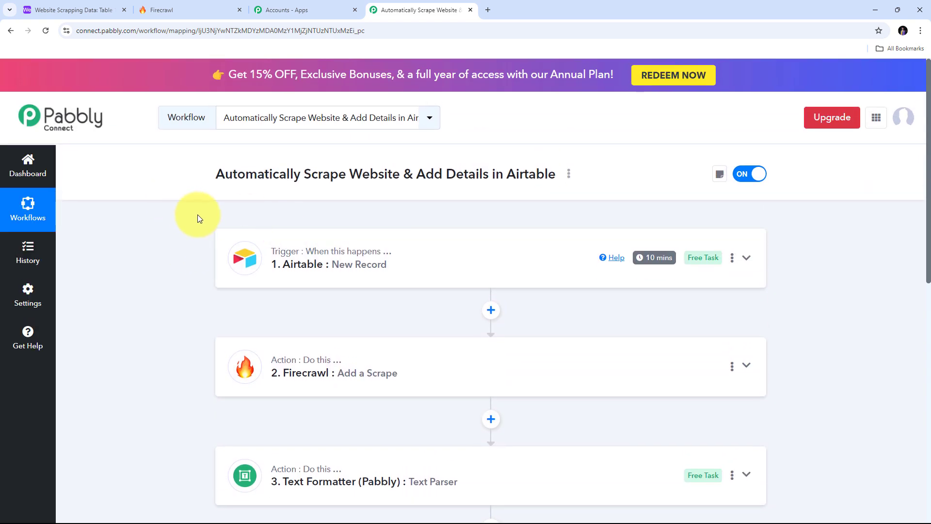
scroll(184, 215, down, 8)
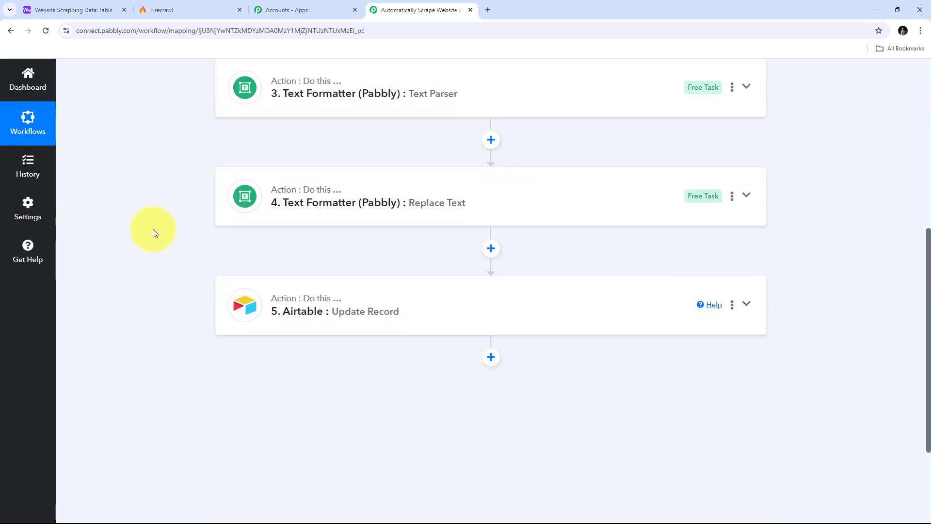
scroll(292, 255, up, 5)
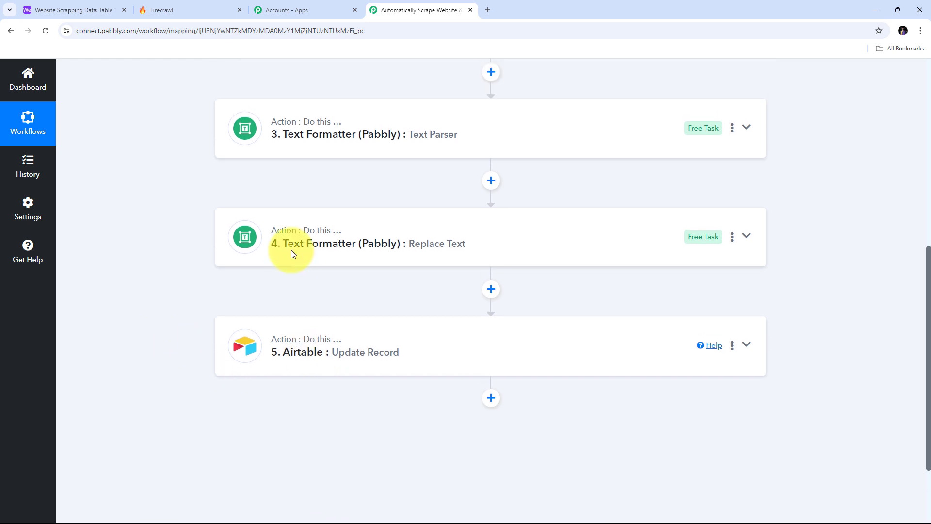